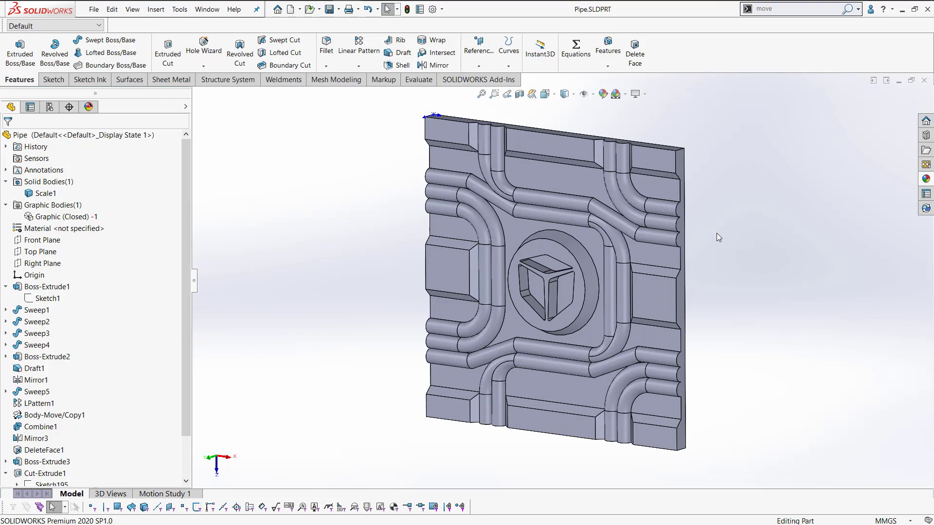
Turn the panel to show its back side and hide the Scale1 solid body.
{"action": "key", "text": "shift+Left"}
{"action": "key", "text": "shift+Left"}
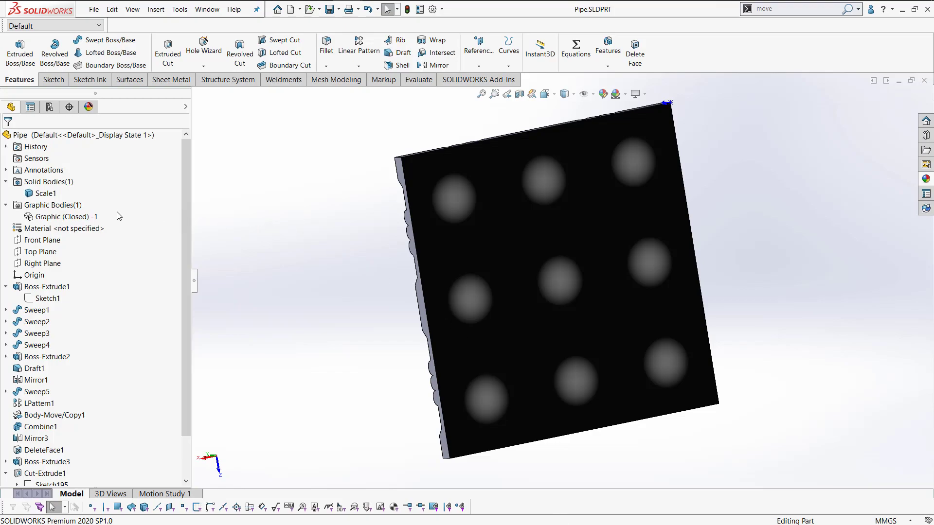
{"action": "right_click", "coordinate": [39, 195]}
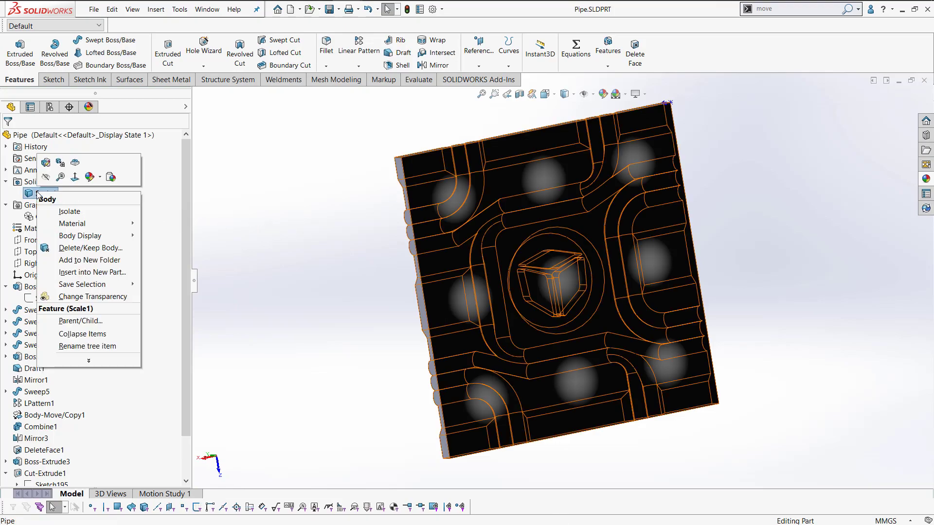
{"action": "left_click", "coordinate": [47, 176]}
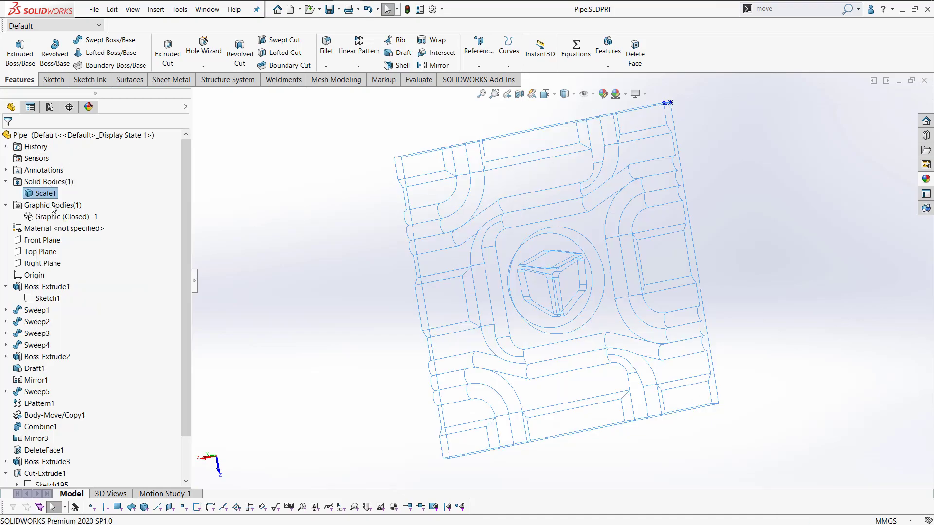
Show the Graphic (Closed) -1 body and inspect its mesh on the back and front of the panel.
{"action": "left_click", "coordinate": [60, 217]}
{"action": "right_click", "coordinate": [81, 220]}
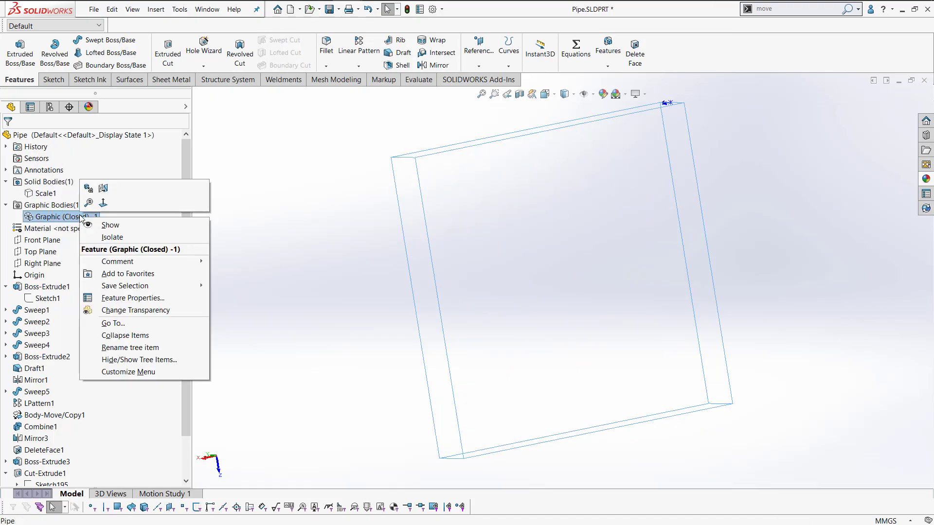
{"action": "left_click", "coordinate": [497, 235]}
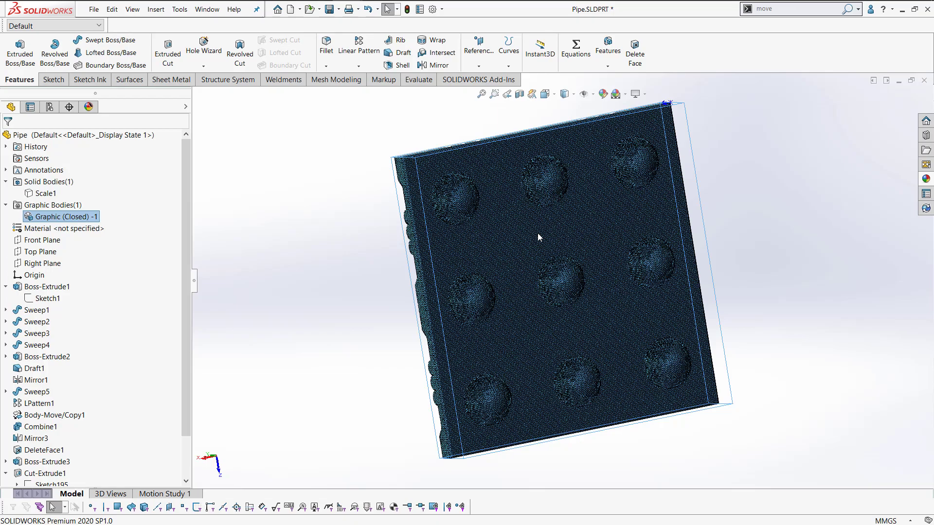
{"action": "left_click", "coordinate": [728, 241]}
{"action": "middle_click_drag", "start_coordinate": [736, 246], "coordinate": [759, 234]}
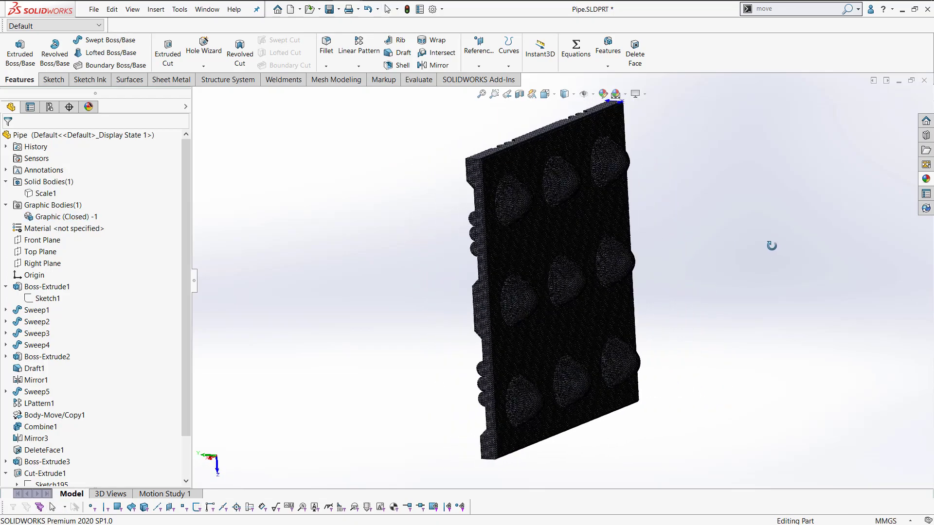
{"action": "key", "text": "Escape"}
{"action": "scroll", "coordinate": [556, 177], "scroll_direction": "down", "scroll_amount": 1}
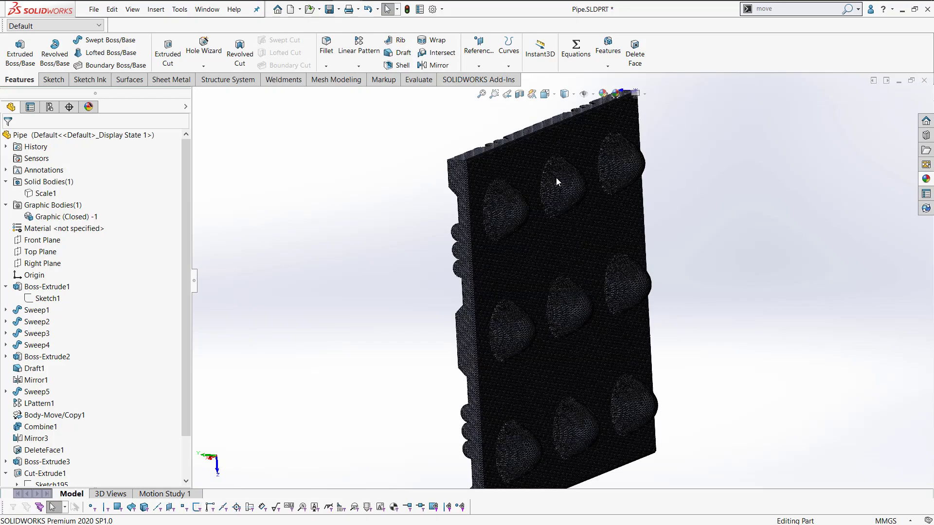
{"action": "middle_click_drag", "start_coordinate": [538, 209], "coordinate": [624, 236]}
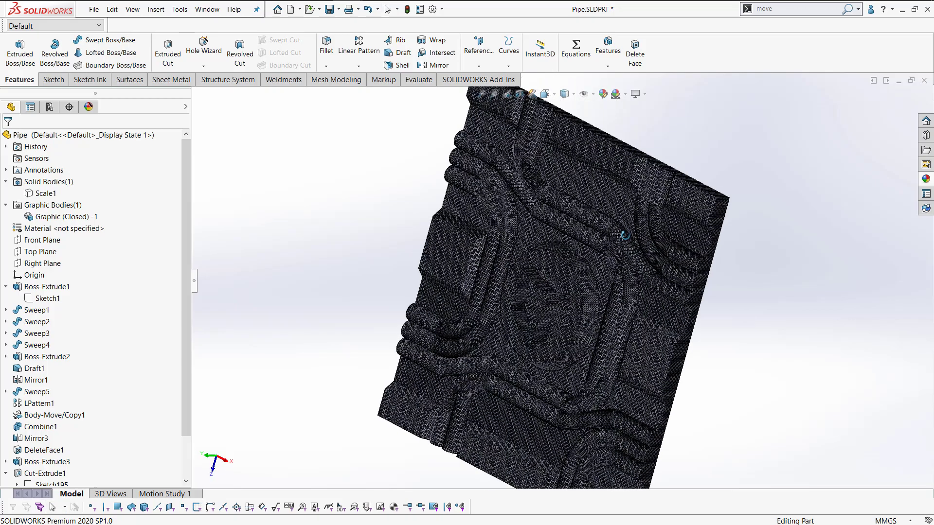
Hide the Graphic (Closed) -1 body and clear the selection.
{"action": "right_click", "coordinate": [72, 216]}
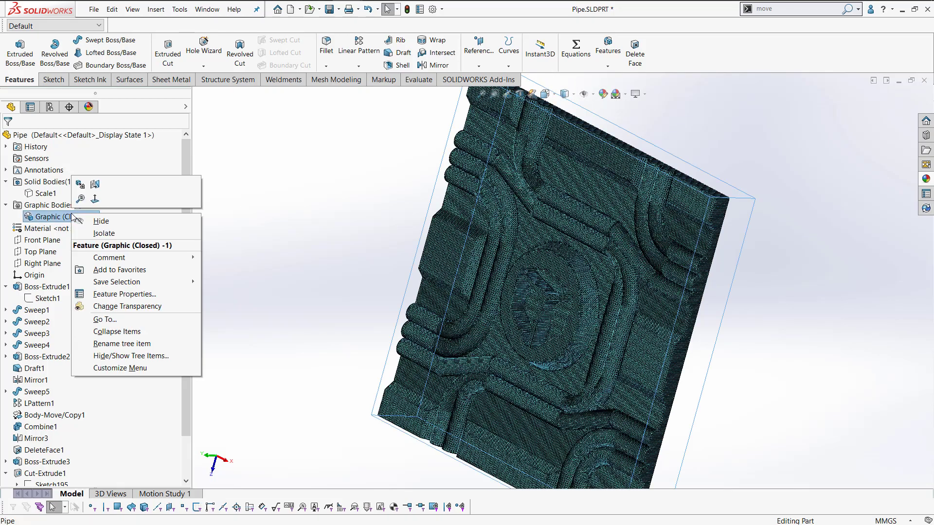
{"action": "left_click", "coordinate": [101, 221]}
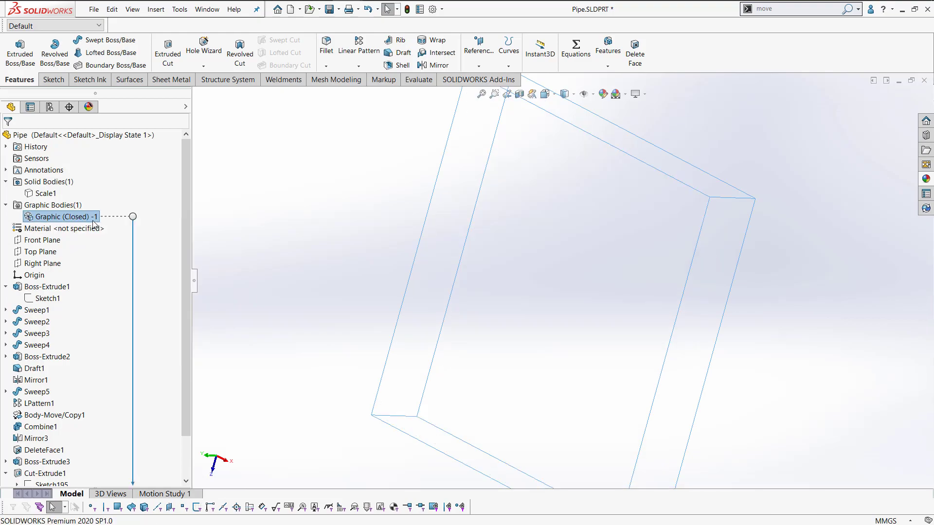
{"action": "left_click", "coordinate": [386, 246]}
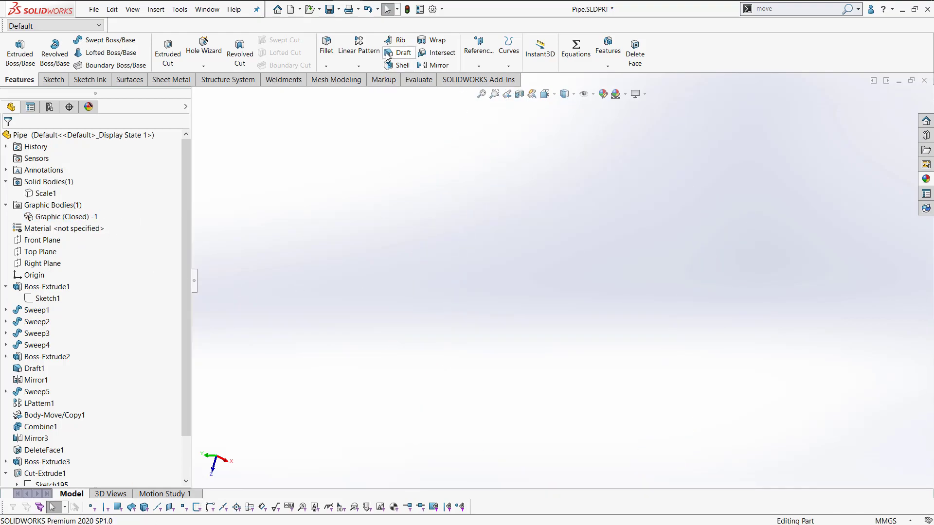
Switch to the Blender website in the browser, view its download page, and return to the Pipe.SLDPRT part.
{"action": "mouse_move", "coordinate": [357, 4]}
{"action": "left_click", "coordinate": [287, 10]}
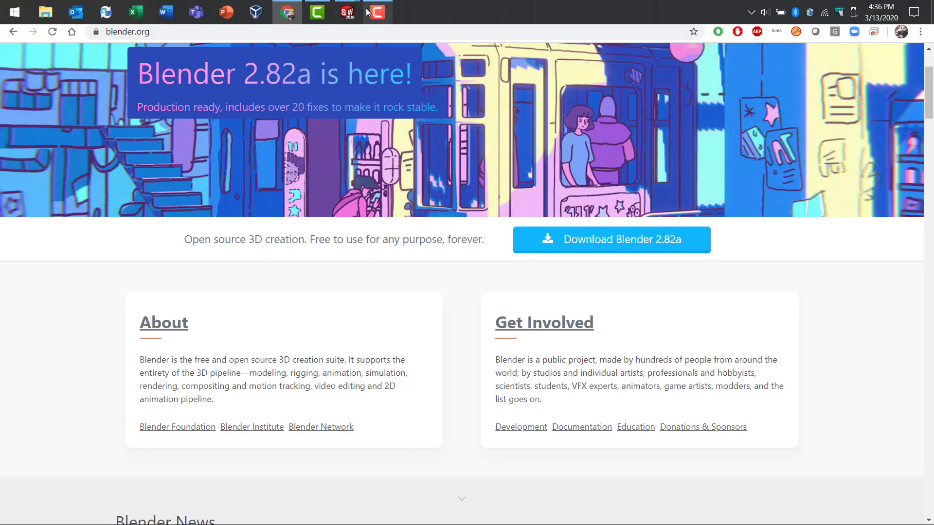
{"action": "mouse_move", "coordinate": [367, 13]}
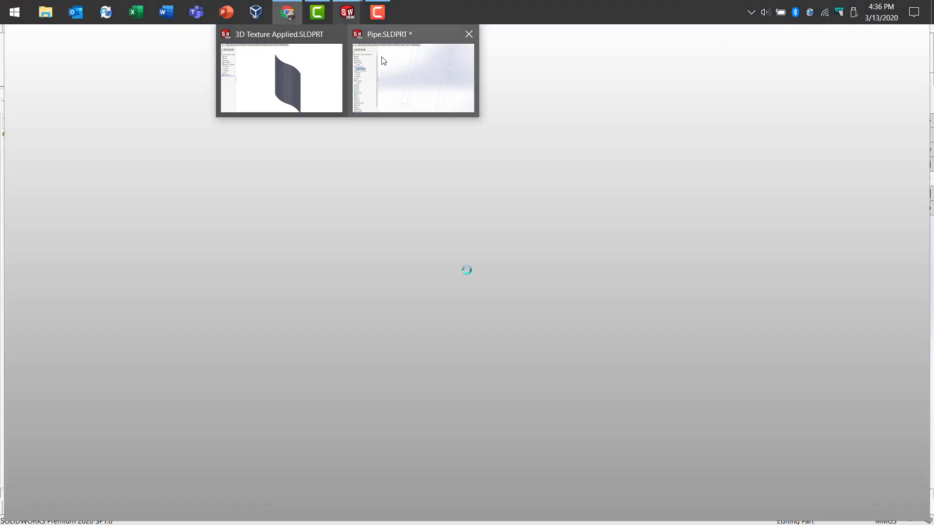
{"action": "left_click", "coordinate": [387, 74]}
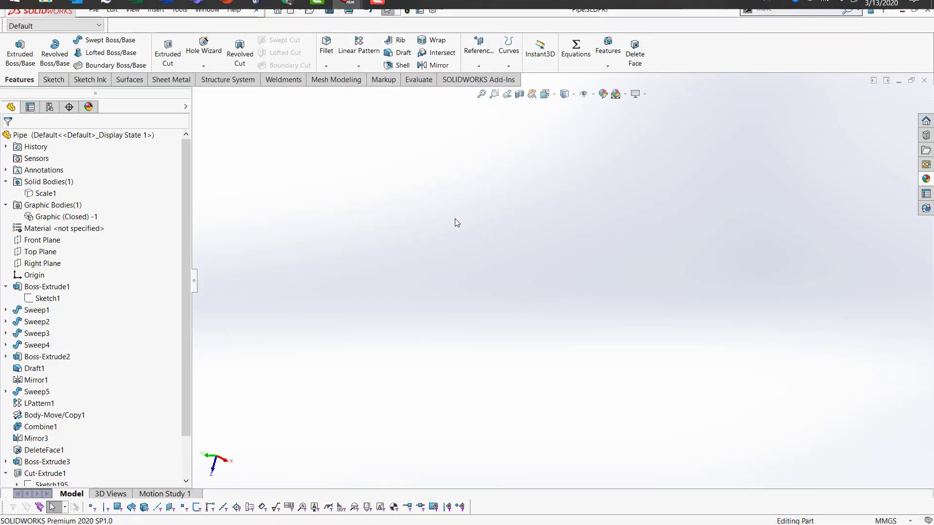
Show the Scale1 solid body again and clear the selection.
{"action": "left_click", "coordinate": [46, 195]}
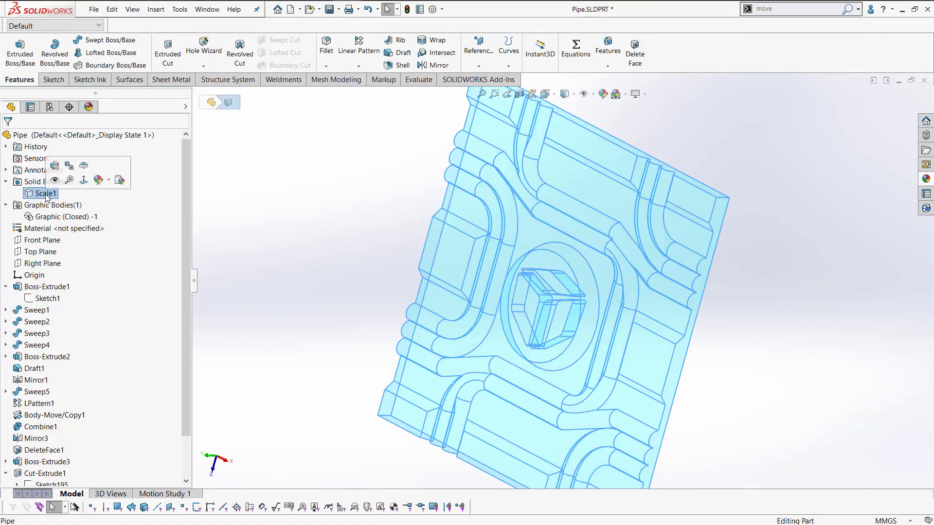
{"action": "left_click", "coordinate": [54, 167]}
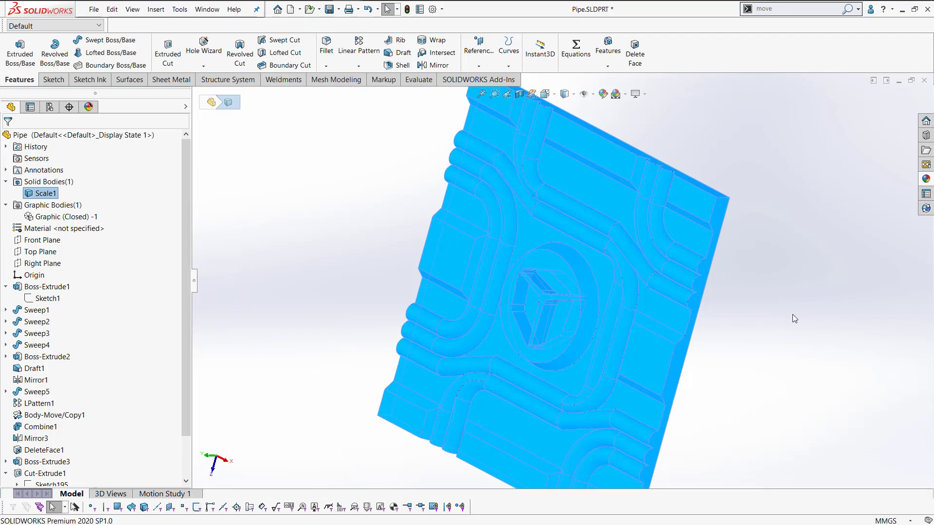
{"action": "left_click", "coordinate": [792, 319]}
Examine the whole pipe panel from an angle, including its outer side edges.
{"action": "middle_click_drag", "start_coordinate": [706, 346], "coordinate": [727, 268]}
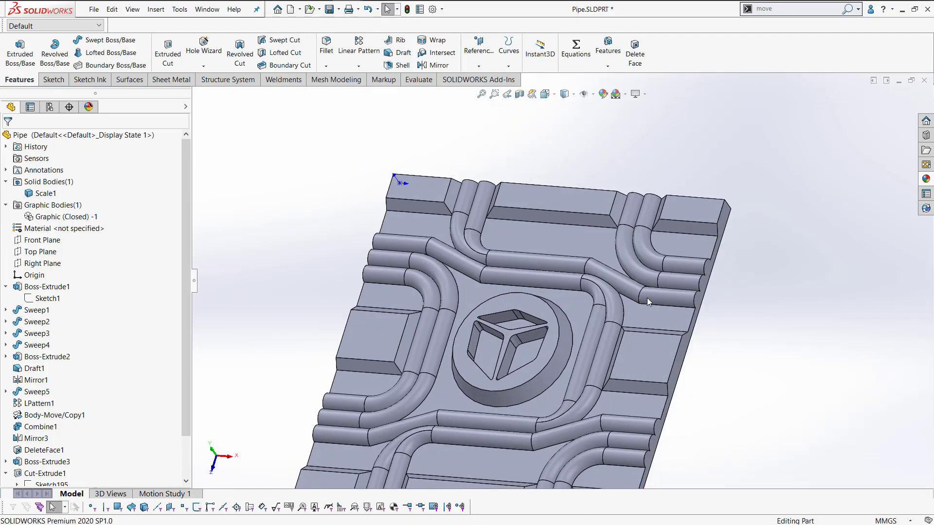
{"action": "scroll", "coordinate": [556, 331], "scroll_direction": "up", "scroll_amount": 2}
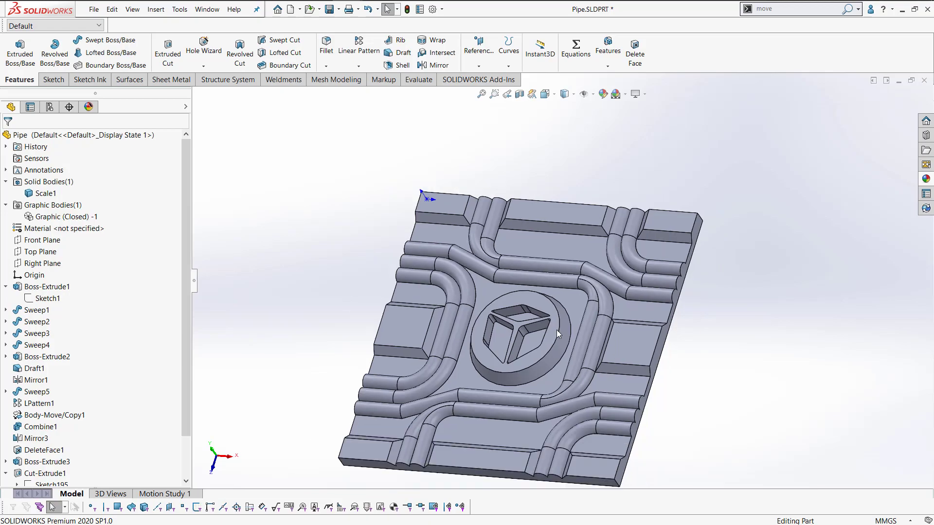
{"action": "left_click", "coordinate": [653, 385]}
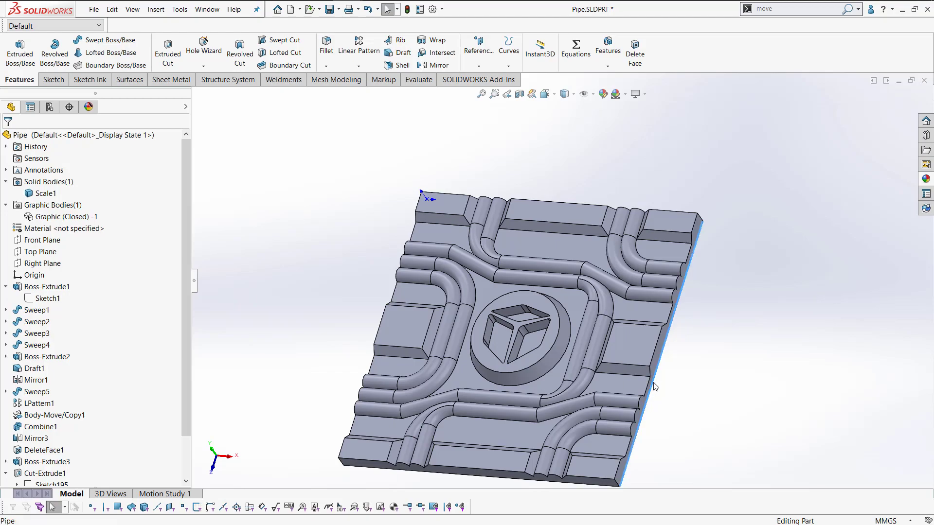
{"action": "key", "text": "z"}
{"action": "middle_click_drag", "start_coordinate": [638, 418], "coordinate": [654, 431]}
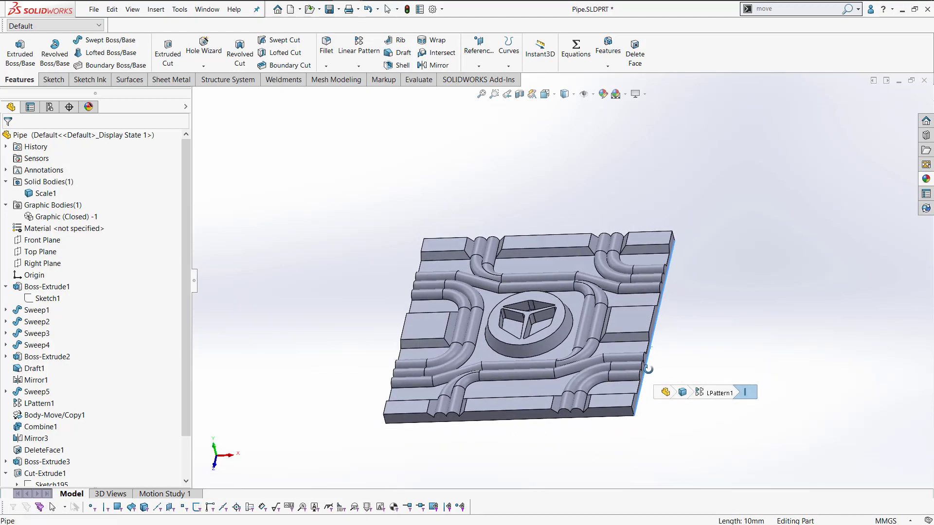
{"action": "left_click", "coordinate": [656, 434]}
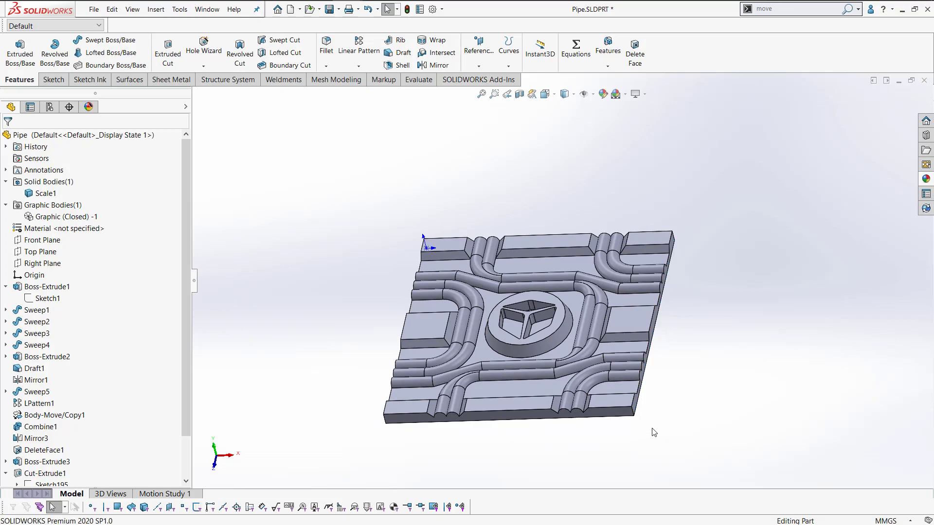
{"action": "left_click", "coordinate": [625, 417]}
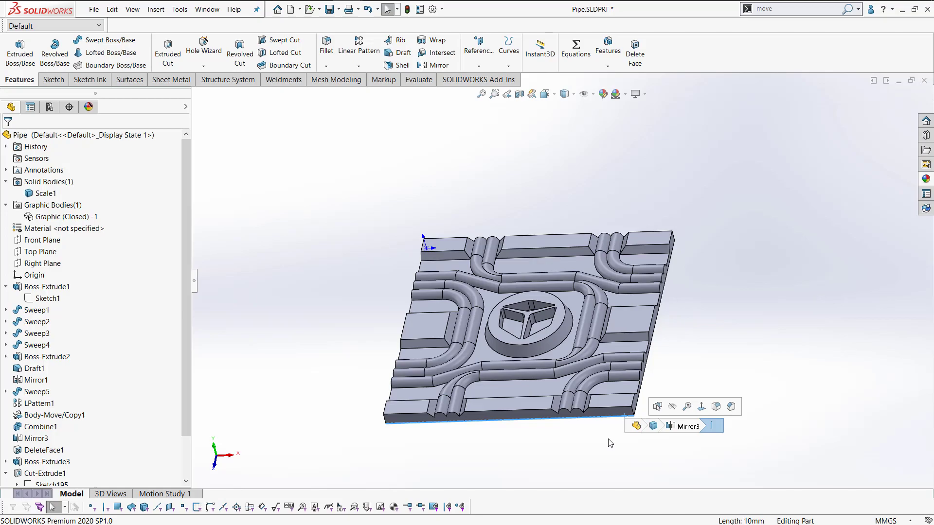
Examine the raised round emblem in the middle of the panel and the flat base face around it.
{"action": "scroll", "coordinate": [529, 287], "scroll_direction": "down", "scroll_amount": 2}
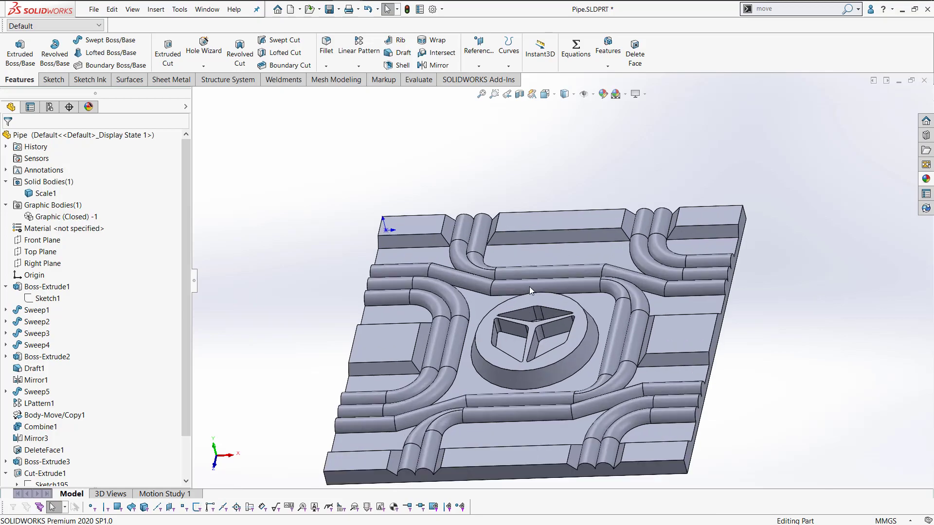
{"action": "scroll", "coordinate": [554, 323], "scroll_direction": "down", "scroll_amount": 1}
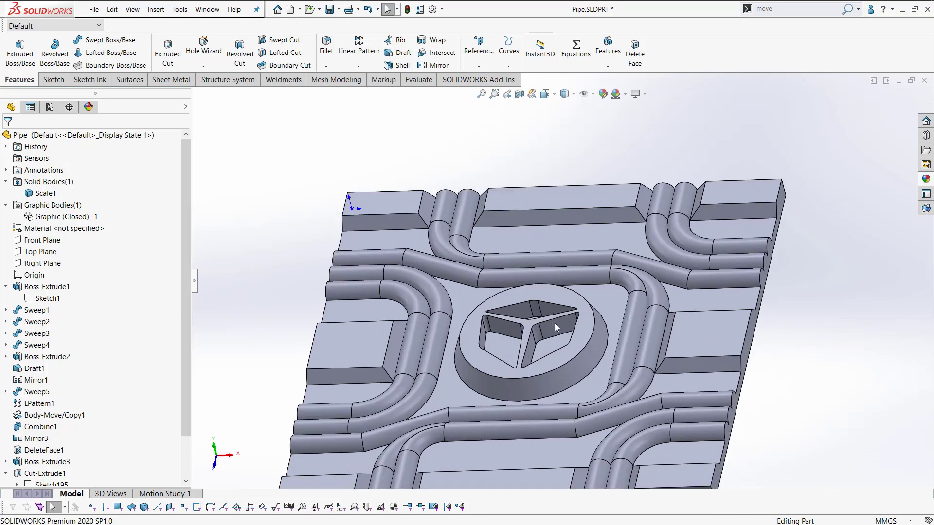
{"action": "scroll", "coordinate": [554, 322], "scroll_direction": "down", "scroll_amount": 1}
{"action": "middle_click_drag", "start_coordinate": [560, 333], "coordinate": [544, 298]}
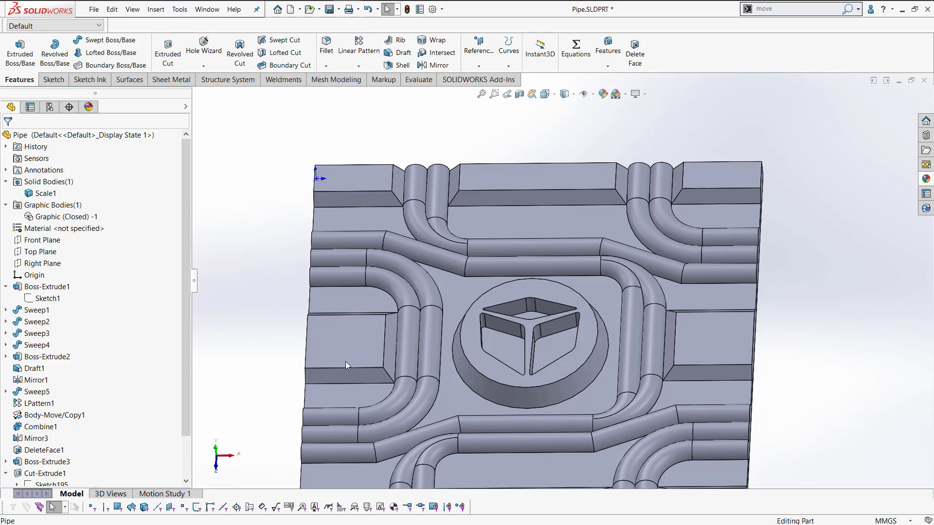
{"action": "left_click", "coordinate": [610, 315]}
{"action": "middle_click_drag", "start_coordinate": [608, 308], "coordinate": [530, 289]}
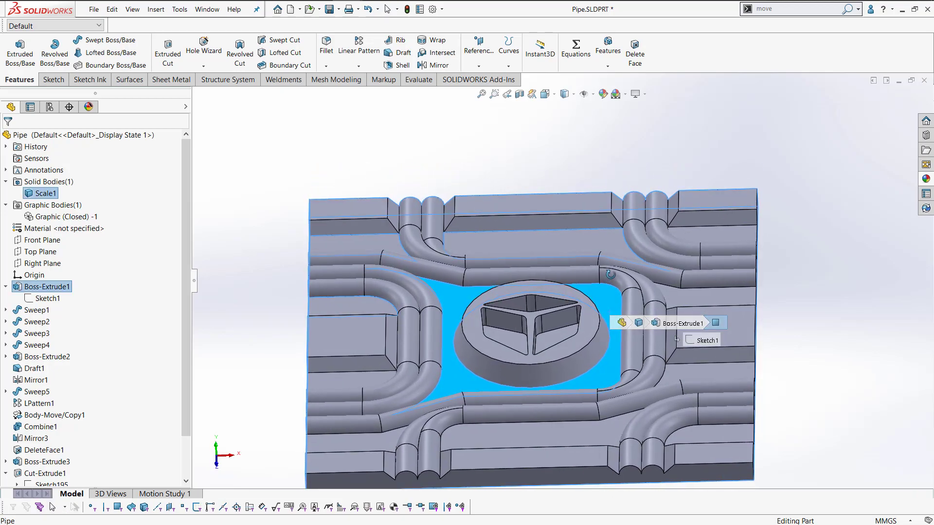
{"action": "left_click", "coordinate": [521, 286]}
{"action": "scroll", "coordinate": [522, 287], "scroll_direction": "down", "scroll_amount": 3}
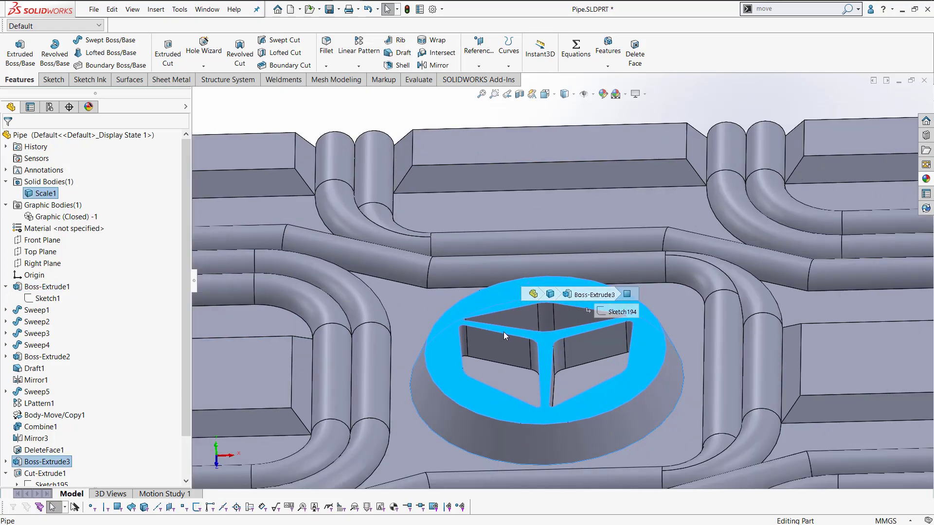
{"action": "key", "text": "f"}
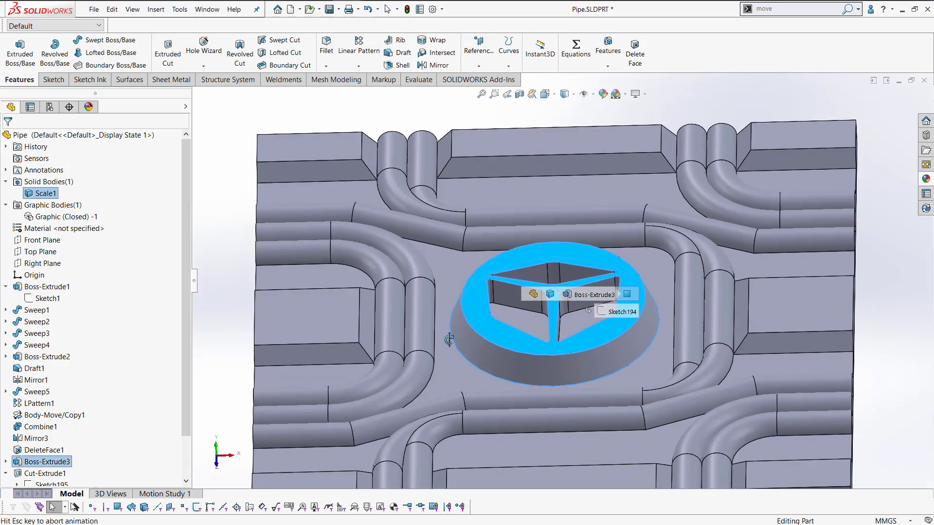
{"action": "middle_click_drag", "start_coordinate": [435, 420], "coordinate": [445, 399]}
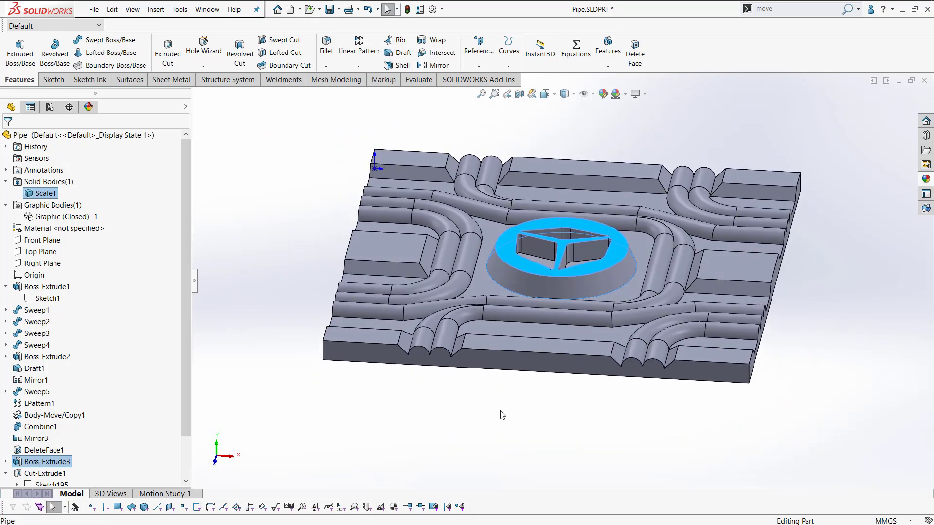
{"action": "left_click", "coordinate": [480, 285]}
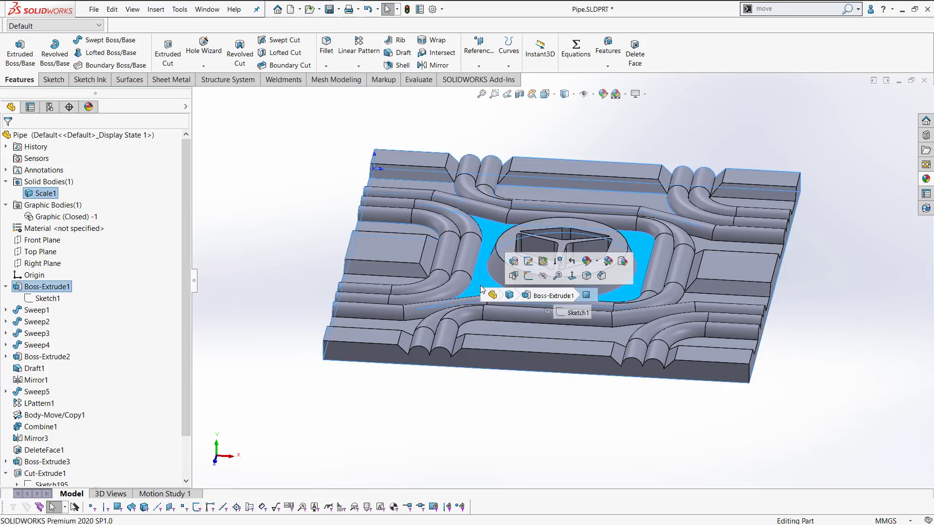
{"action": "scroll", "coordinate": [480, 285], "scroll_direction": "down", "scroll_amount": 5}
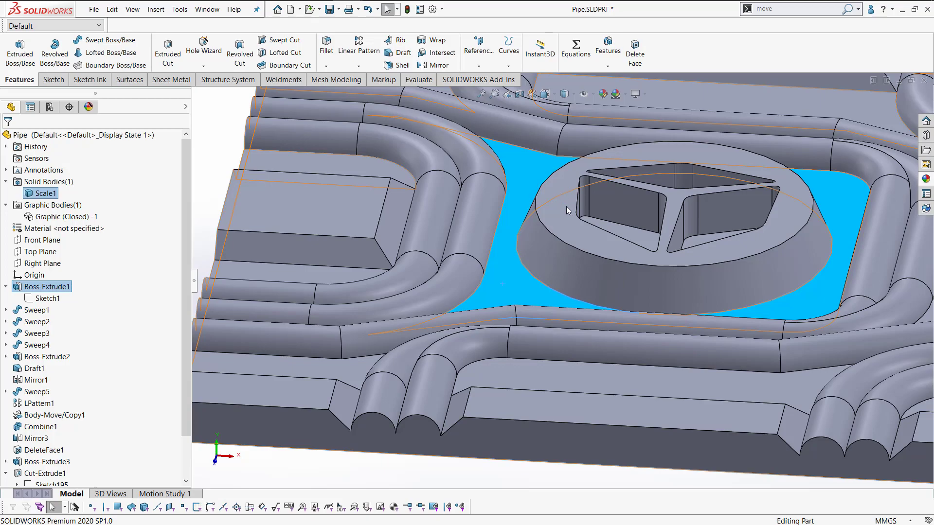
{"action": "key", "text": "f"}
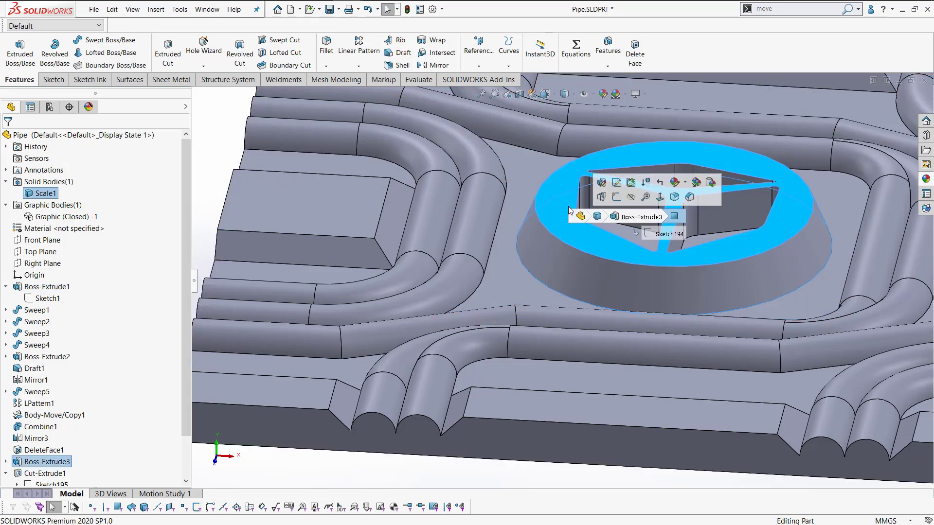
{"action": "key", "text": "Escape"}
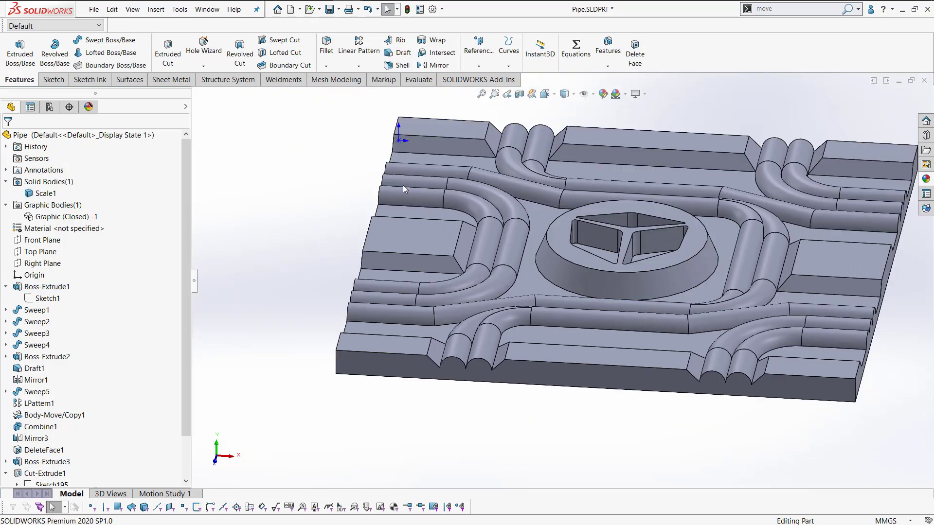
Start saving a copy of the part to the Desktop as Pipe.STL in STL format.
{"action": "left_click", "coordinate": [338, 9]}
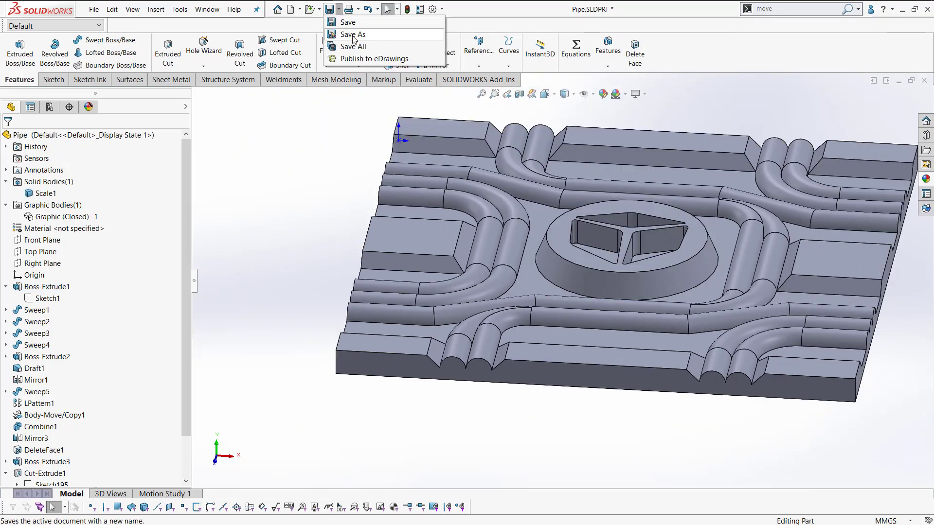
{"action": "left_click", "coordinate": [353, 35]}
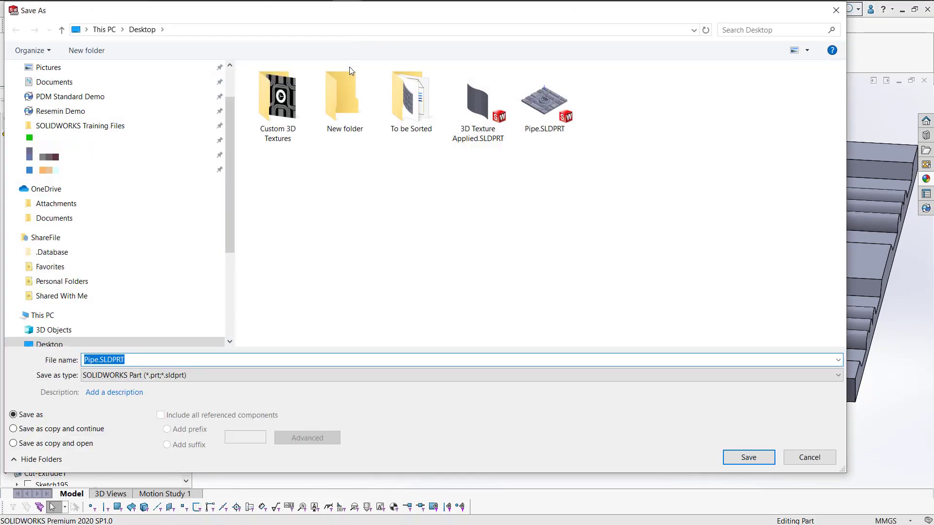
{"action": "left_click", "coordinate": [244, 375]}
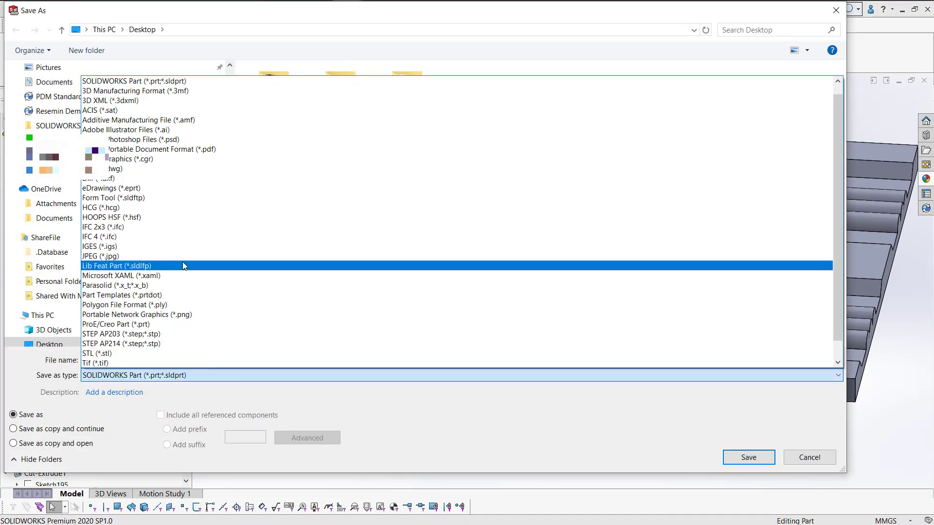
{"action": "left_click", "coordinate": [152, 354]}
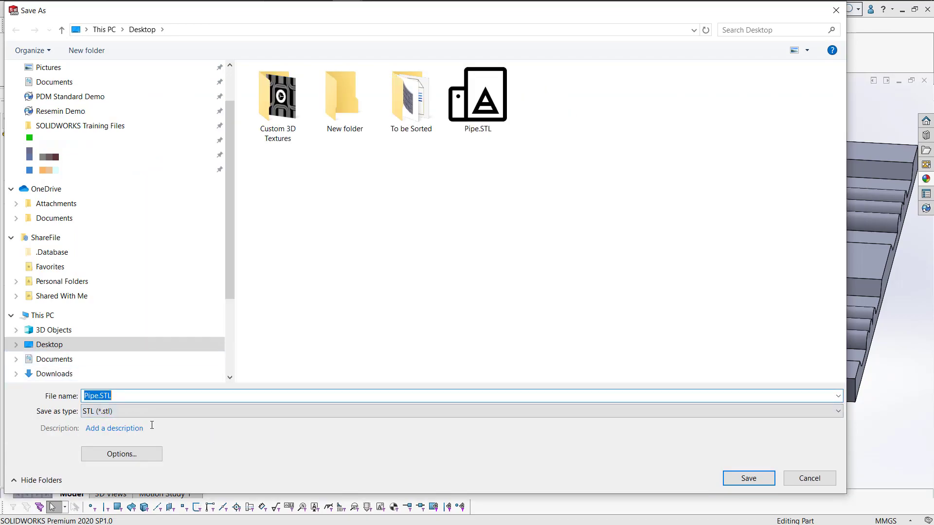
Set the STL export resolution to Fine and accept the export options.
{"action": "left_click", "coordinate": [133, 456]}
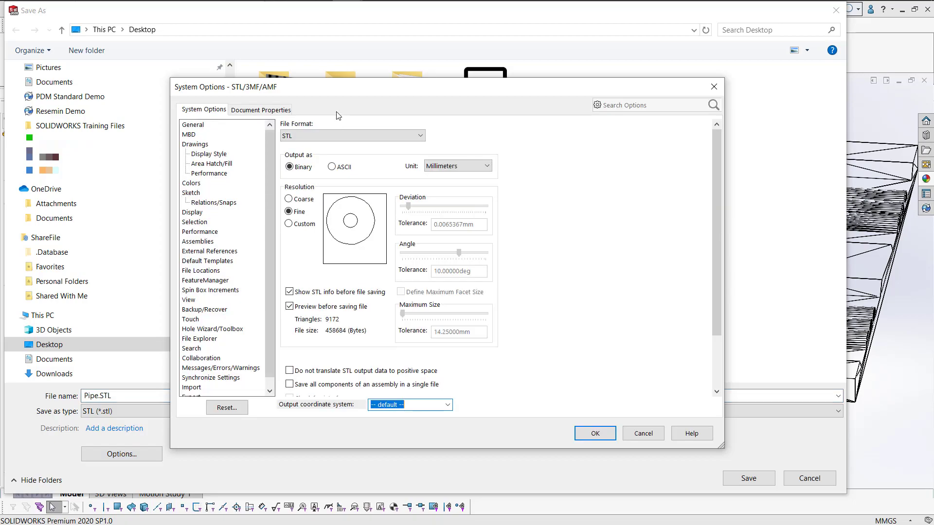
{"action": "left_click_drag", "start_coordinate": [327, 97], "coordinate": [375, 96]}
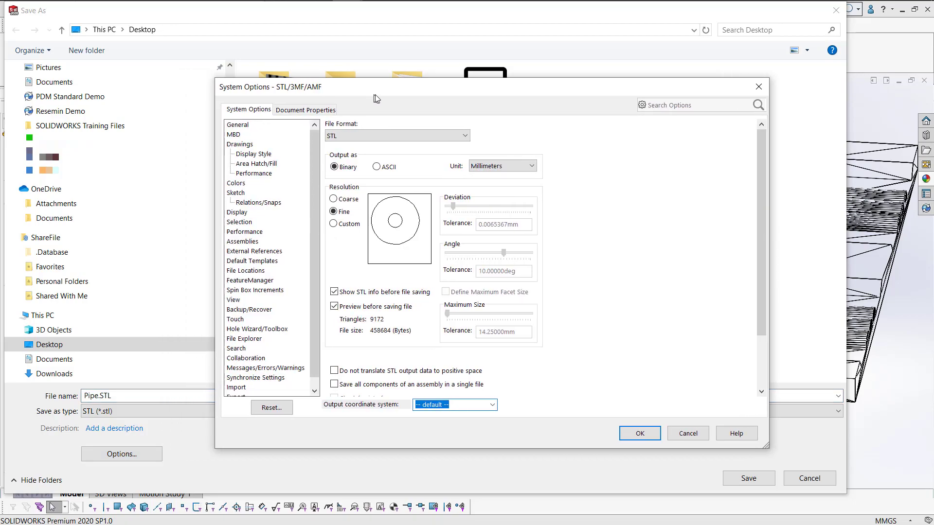
{"action": "left_click", "coordinate": [343, 216]}
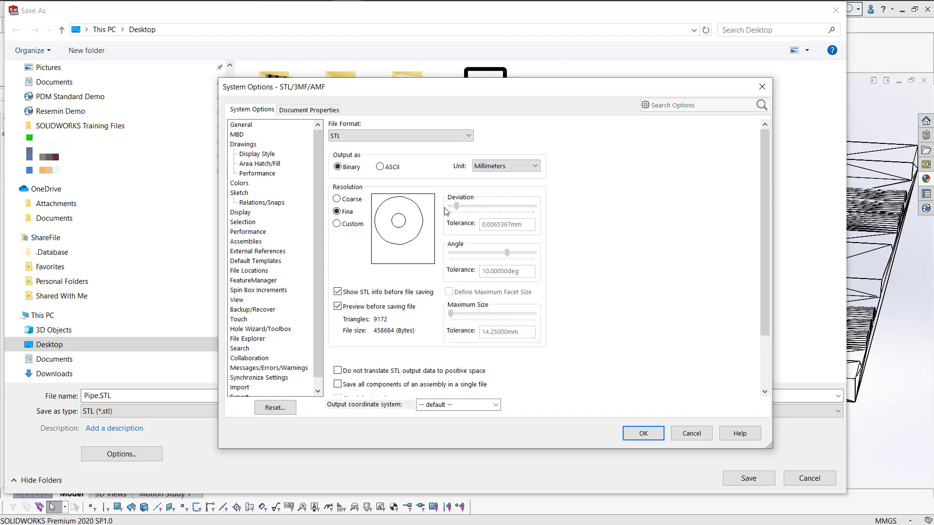
{"action": "left_click", "coordinate": [643, 433]}
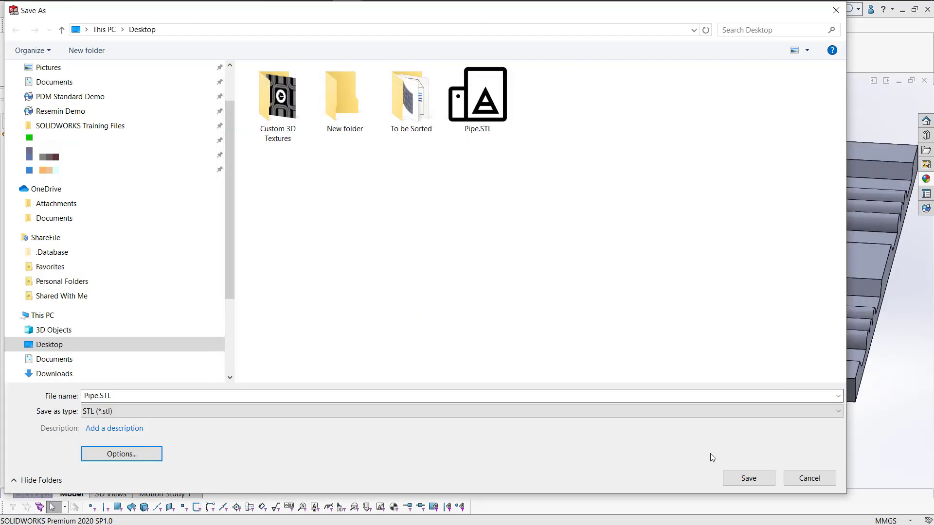
Save Pipe.STL to the Desktop, replacing the existing file and accepting the mesh summary.
{"action": "left_click", "coordinate": [744, 479]}
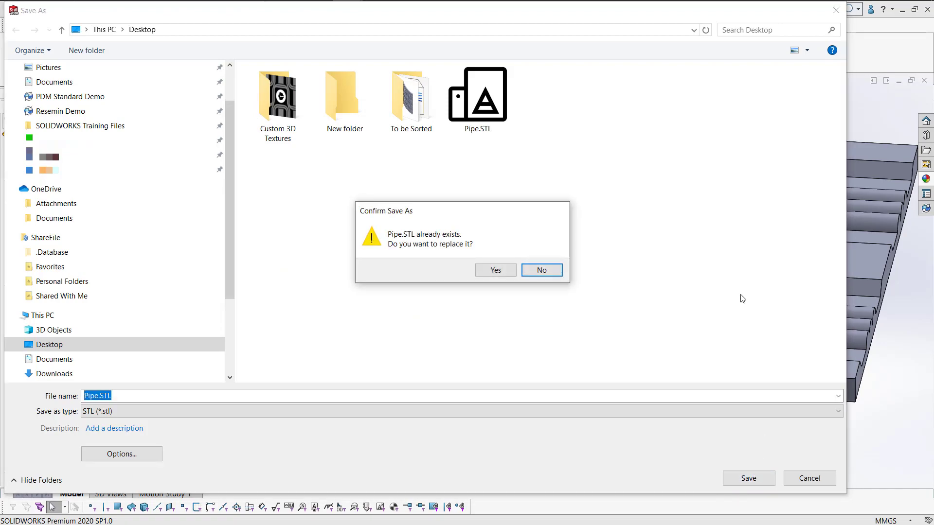
{"action": "left_click", "coordinate": [495, 269]}
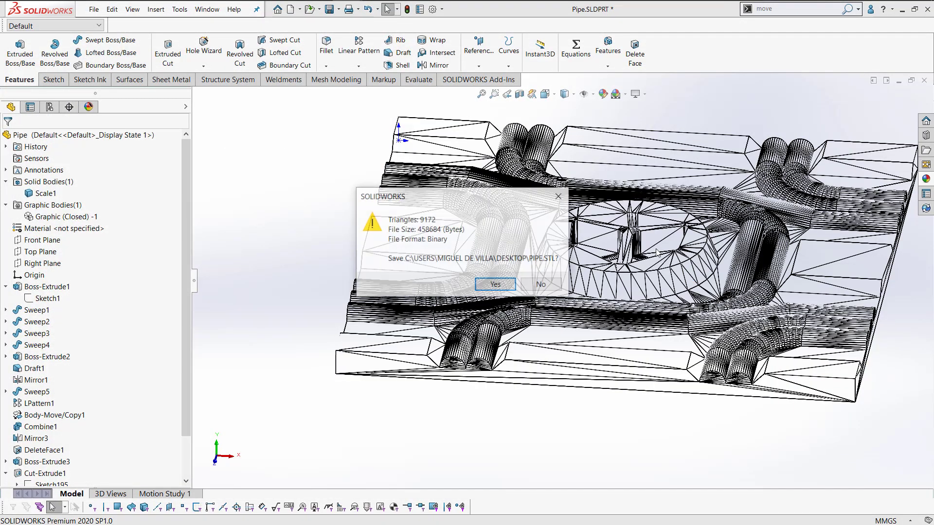
{"action": "left_click_drag", "start_coordinate": [407, 194], "coordinate": [185, 157]}
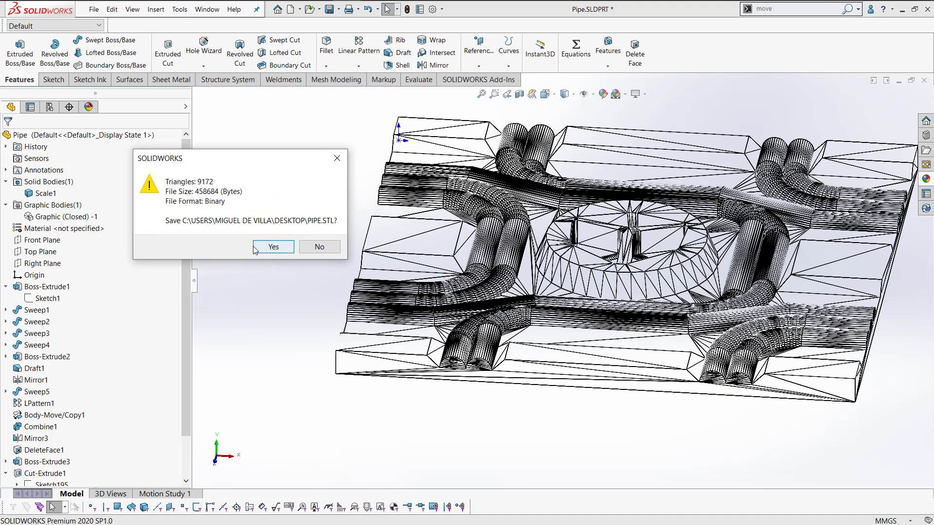
{"action": "left_click", "coordinate": [272, 247]}
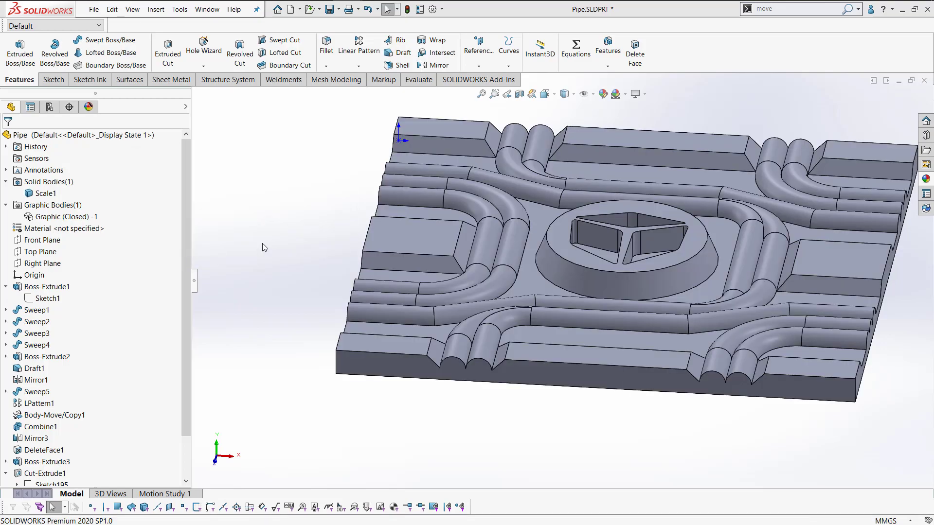
{"action": "scroll", "coordinate": [667, 146], "scroll_direction": "up", "scroll_amount": 2}
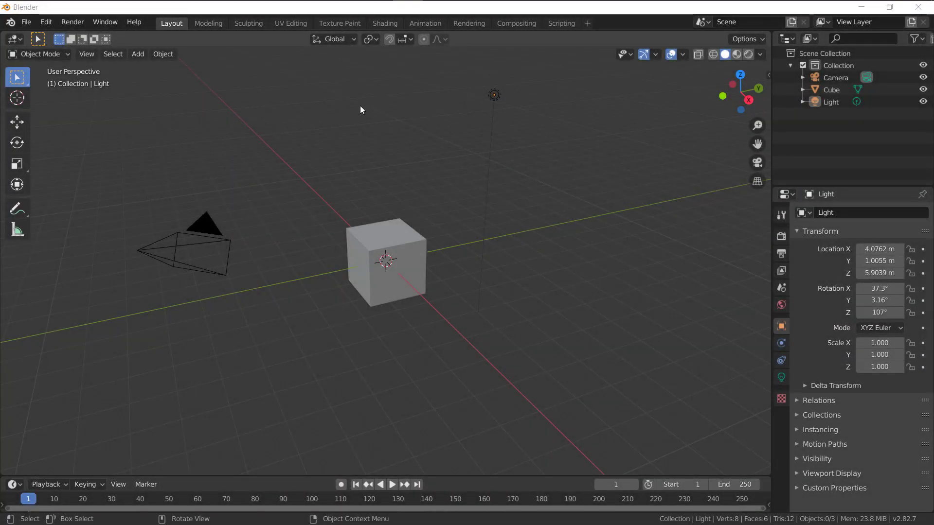
Switch to Blender and delete the default camera, cube and light from the scene.
{"action": "left_click", "coordinate": [826, 83]}
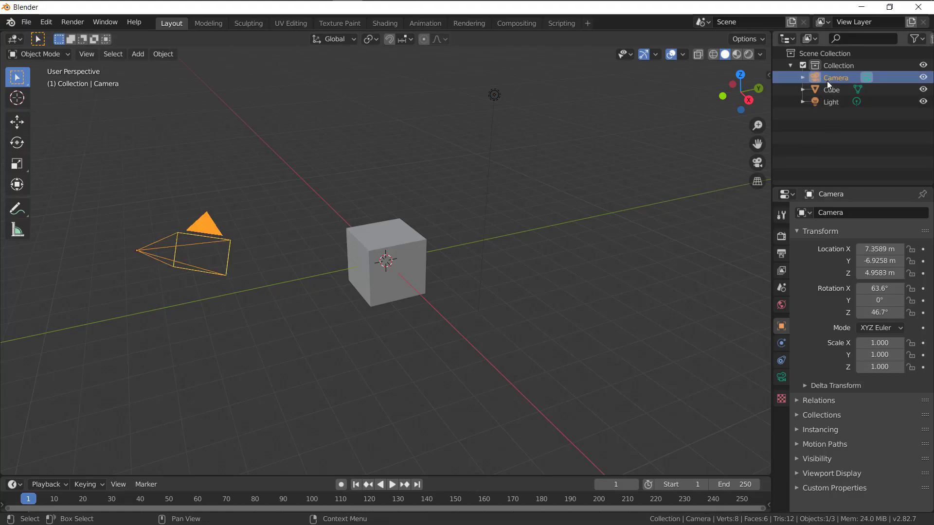
{"action": "left_click", "coordinate": [817, 77]}
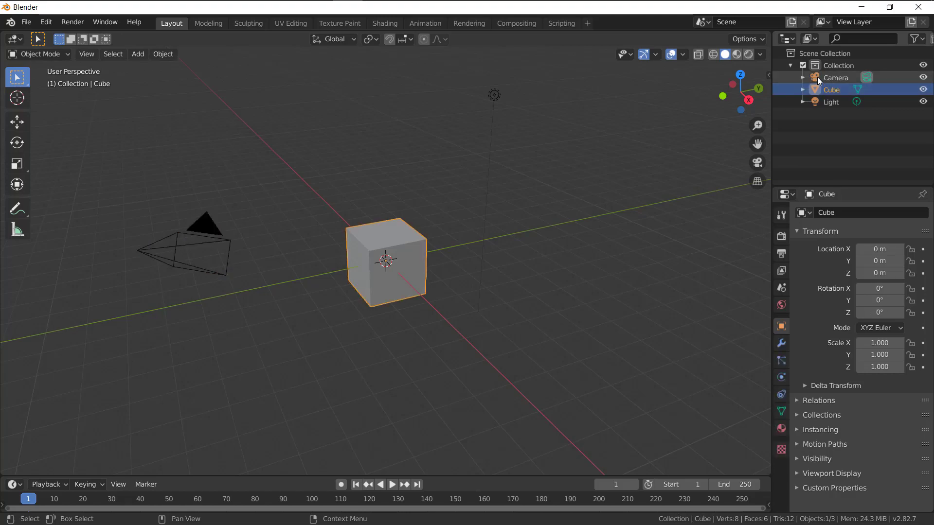
{"action": "right_click", "coordinate": [817, 77]}
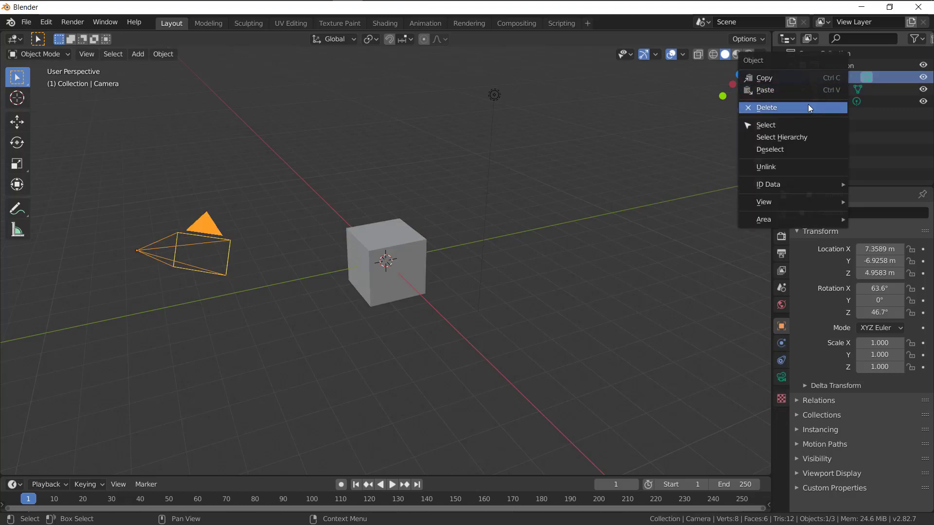
{"action": "left_click", "coordinate": [807, 107]}
{"action": "right_click", "coordinate": [817, 82]}
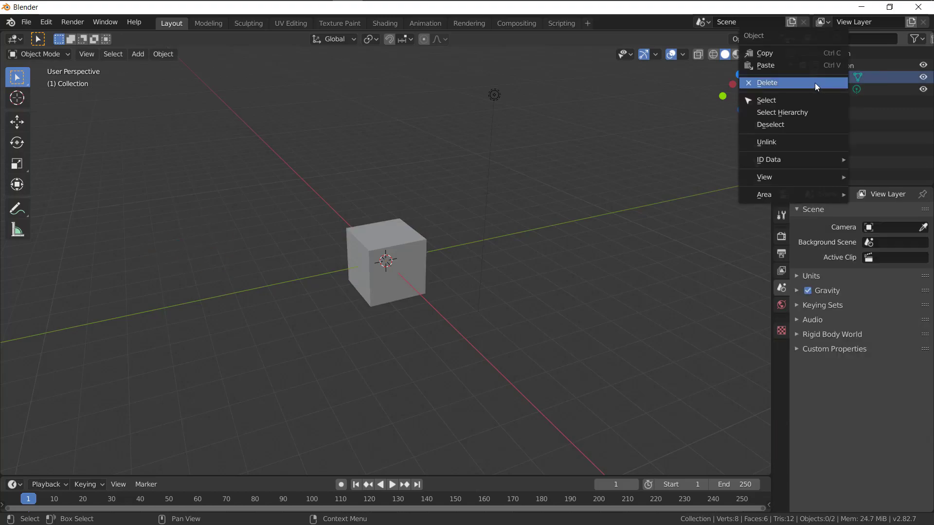
{"action": "left_click", "coordinate": [815, 83]}
{"action": "right_click", "coordinate": [815, 80]}
{"action": "left_click", "coordinate": [815, 83]}
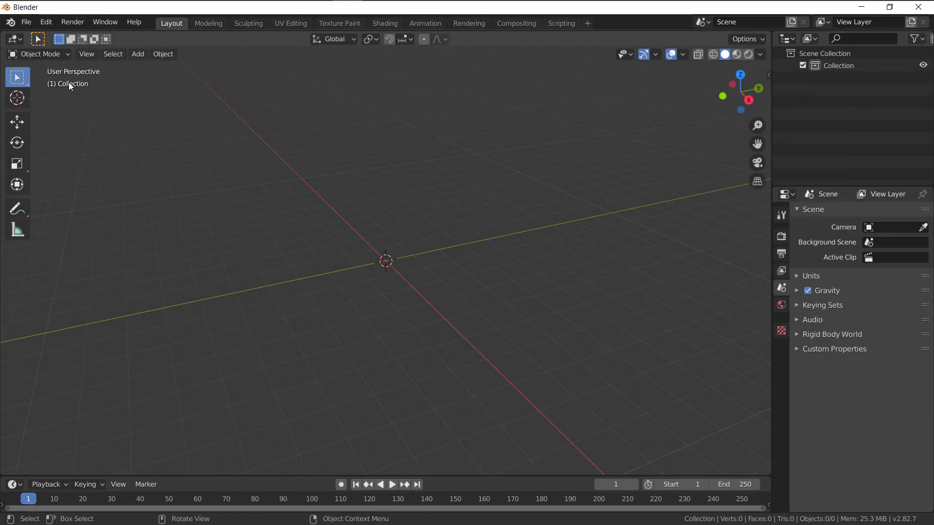
Import Pipe.STL from the Desktop into the empty scene as an STL mesh.
{"action": "left_click", "coordinate": [27, 23]}
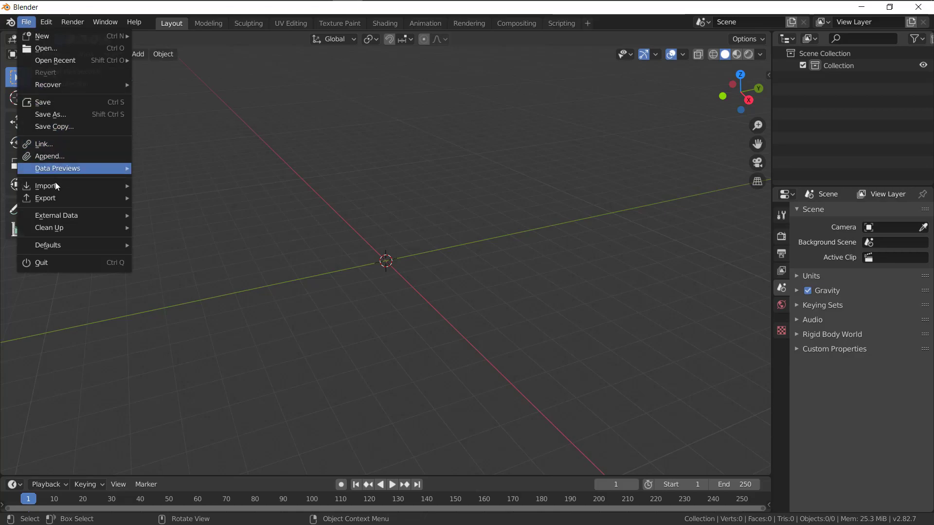
{"action": "mouse_move", "coordinate": [55, 183]}
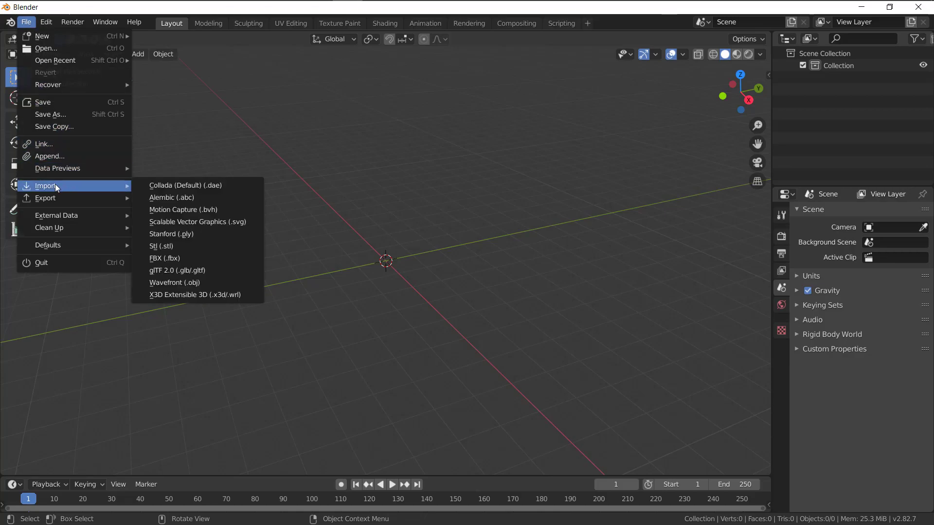
{"action": "left_click", "coordinate": [209, 246]}
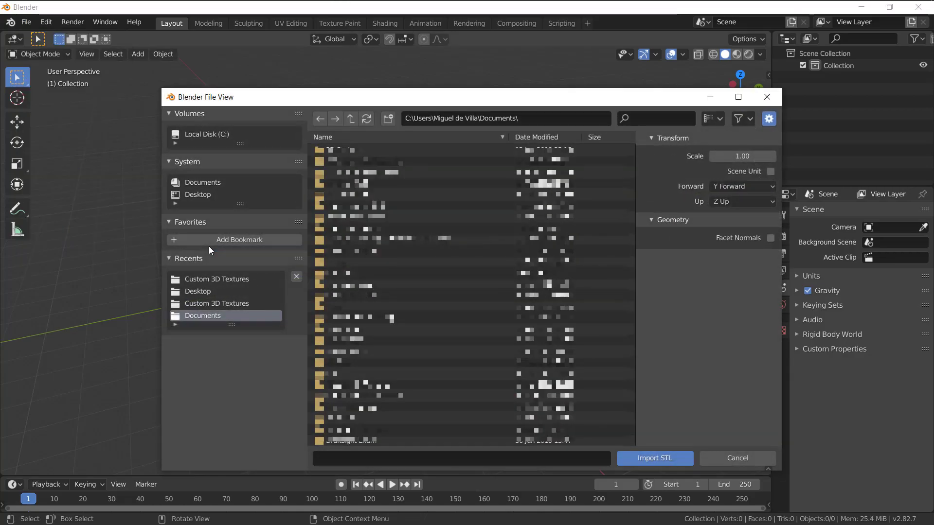
{"action": "left_click", "coordinate": [202, 194]}
{"action": "left_click", "coordinate": [345, 183]}
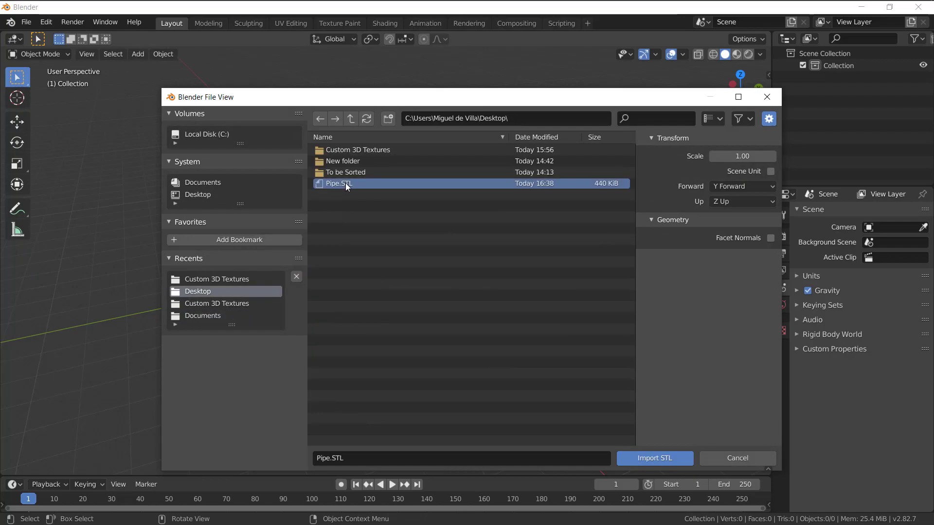
{"action": "left_click", "coordinate": [669, 460]}
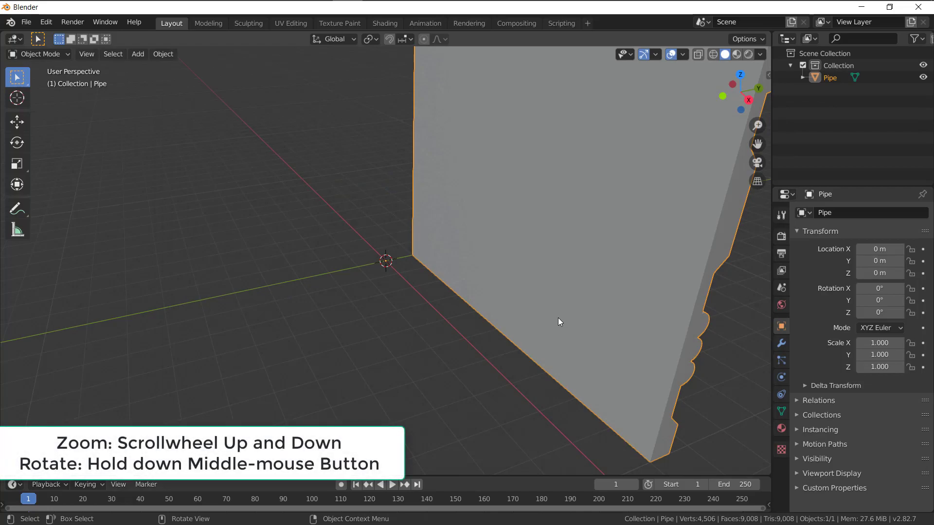
Select the imported Pipe panel in the viewport and show its transform and dimension values beside it.
{"action": "scroll", "coordinate": [558, 317], "scroll_direction": "down", "scroll_amount": 5}
{"action": "left_click", "coordinate": [559, 276]}
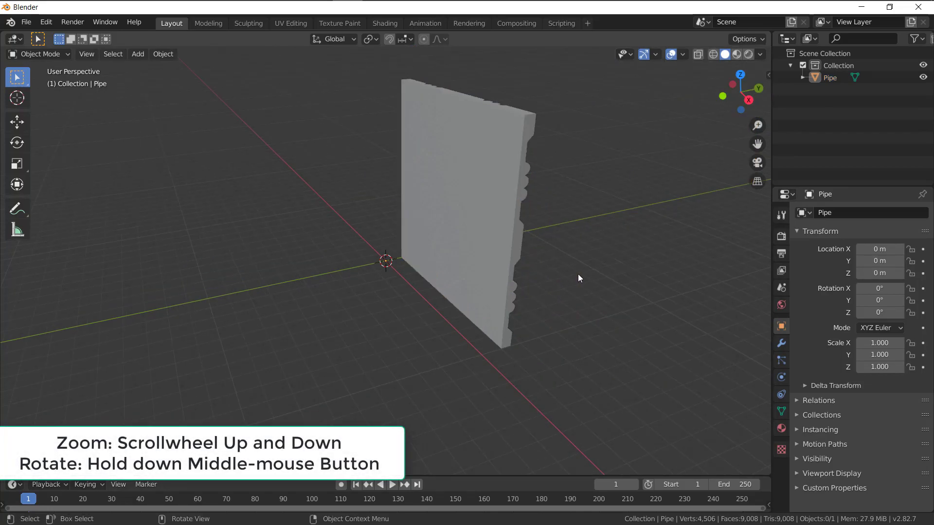
{"action": "middle_click_drag", "start_coordinate": [578, 274], "coordinate": [554, 305]}
{"action": "left_click", "coordinate": [436, 285]}
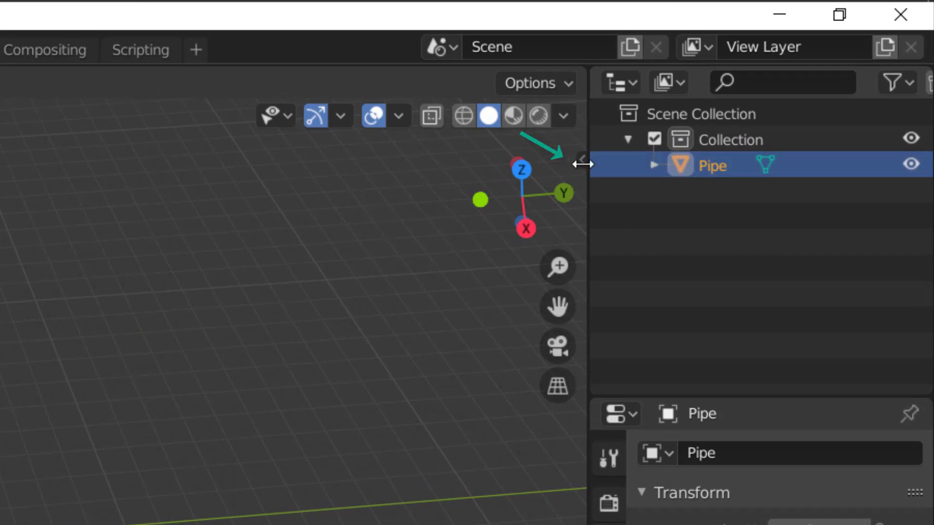
{"action": "left_click", "coordinate": [581, 160]}
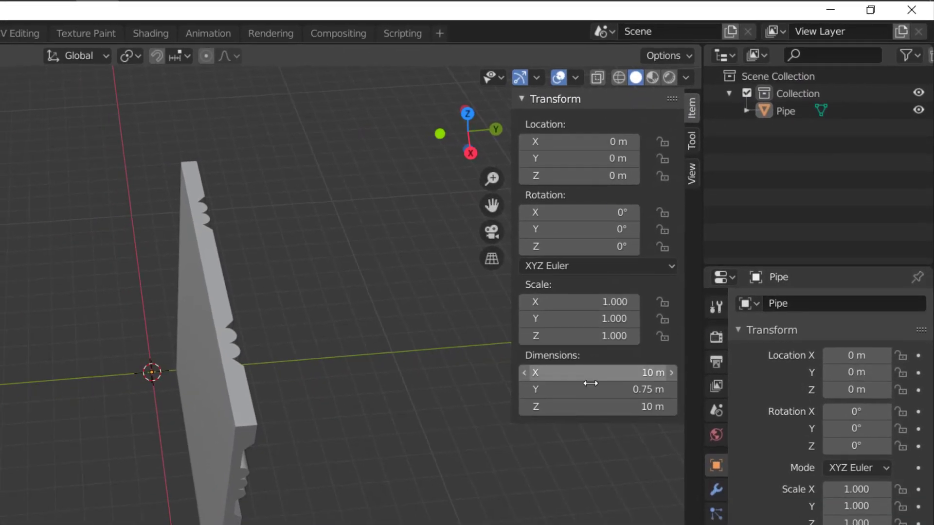
Set the Pipe panel's X rotation to 90° so it lies flat with the relief facing up.
{"action": "left_click", "coordinate": [600, 211]}
{"action": "key", "text": "Escape"}
{"action": "left_click", "coordinate": [600, 212]}
{"action": "type", "text": "9"}
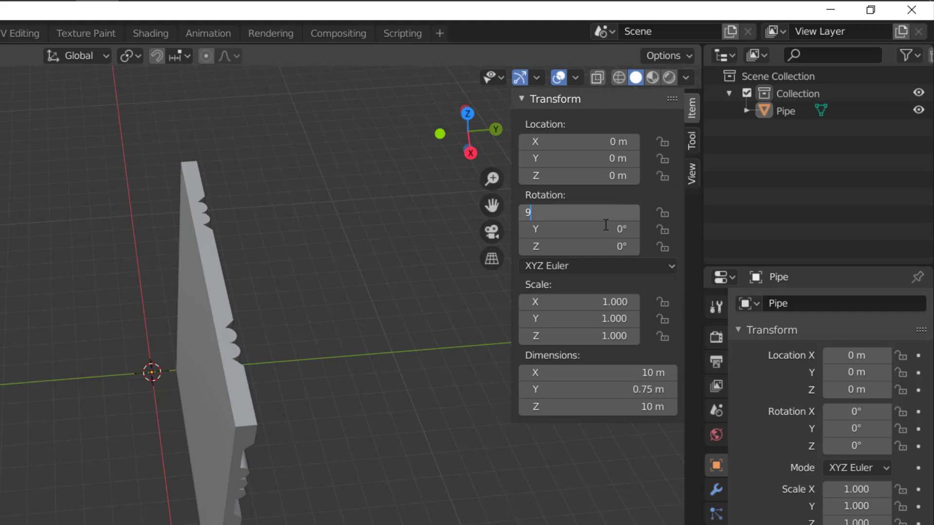
{"action": "type", "text": "0"}
{"action": "key", "text": "Return"}
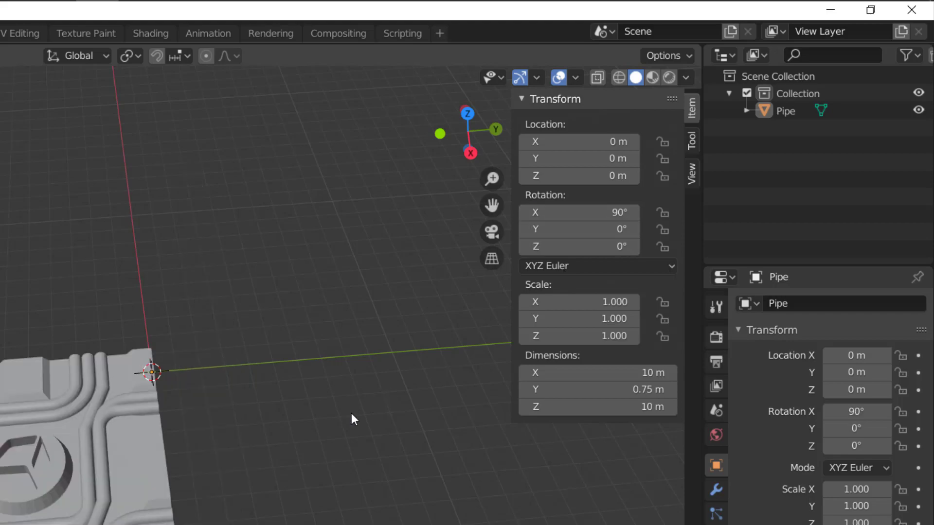
Try an X location of 5 m for the Pipe panel.
{"action": "middle_click_drag", "start_coordinate": [404, 424], "coordinate": [500, 422]}
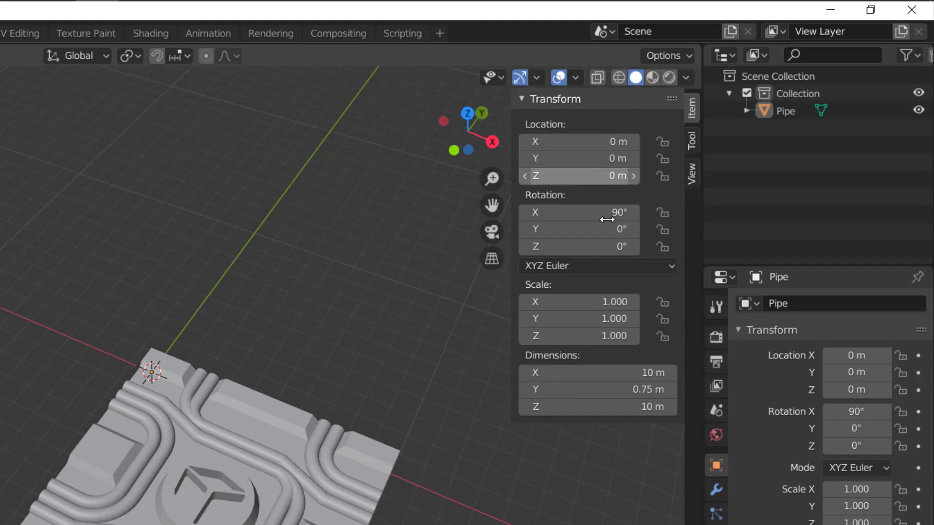
{"action": "left_click", "coordinate": [574, 141]}
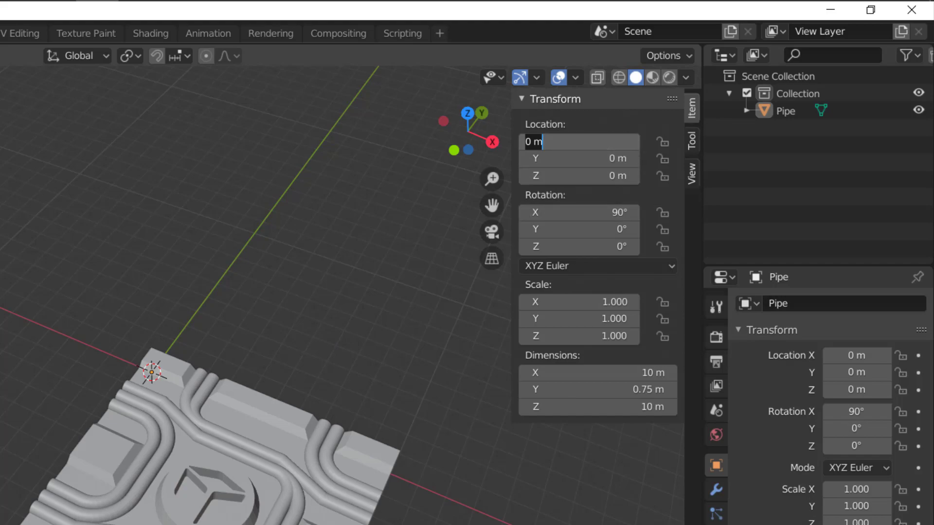
{"action": "type", "text": "5"}
{"action": "key", "text": "Return"}
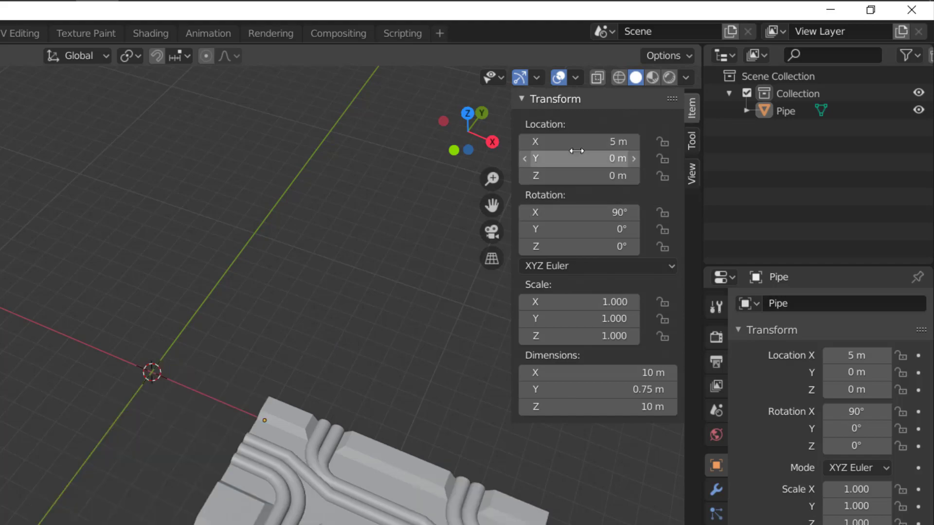
Set the Pipe panel's X location to -5 m.
{"action": "left_click", "coordinate": [597, 141]}
{"action": "key", "text": "BackSpace"}
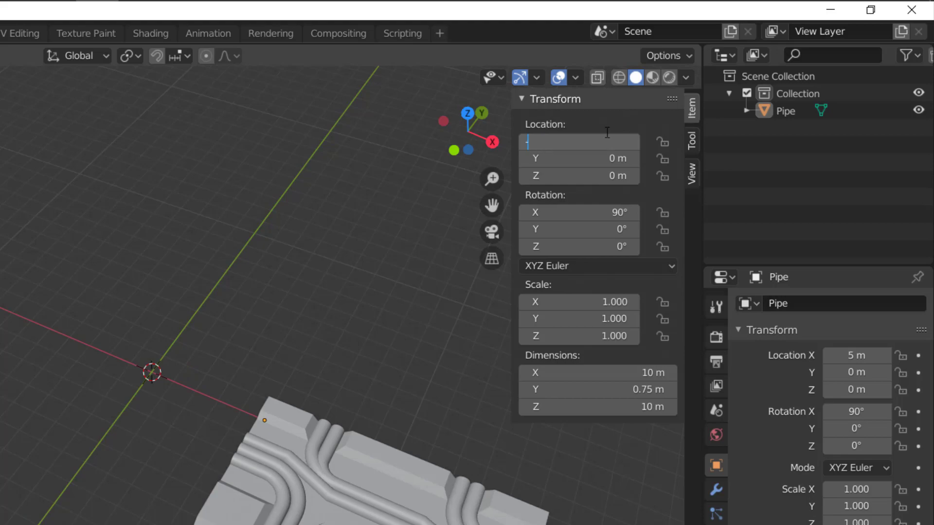
{"action": "type", "text": "-5"}
{"action": "key", "text": "Return"}
Try a Y location of -5 m for the Pipe panel.
{"action": "left_click", "coordinate": [598, 156]}
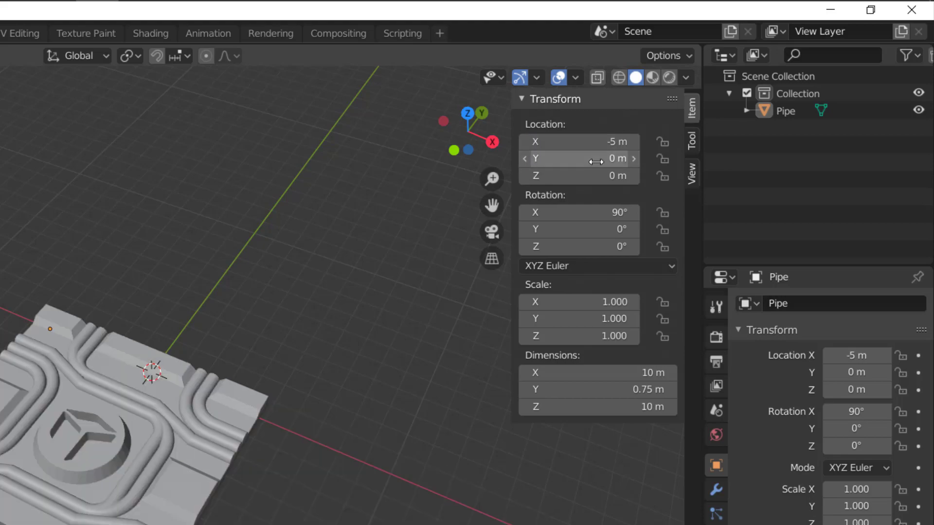
{"action": "type", "text": "-5"}
{"action": "key", "text": "Return"}
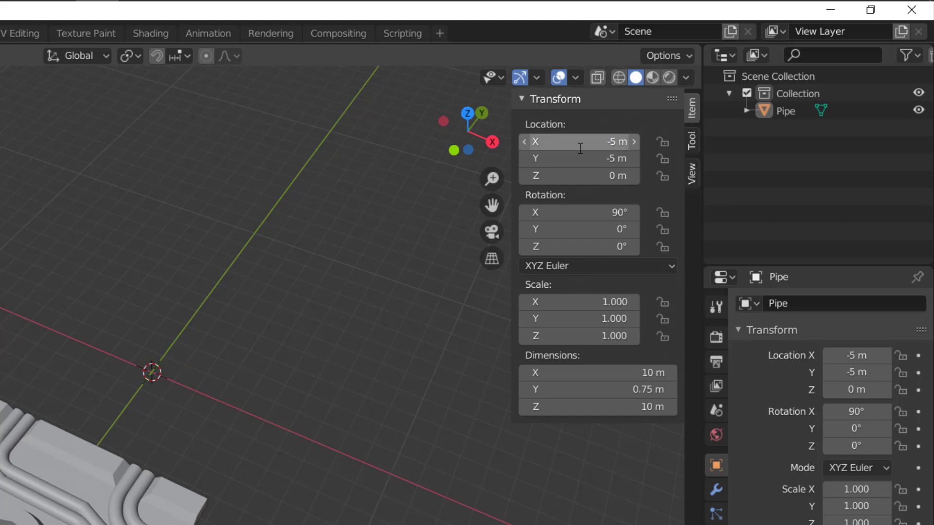
Set the Pipe panel's Y location to 5 m to centre it on the origin.
{"action": "left_click", "coordinate": [598, 157]}
{"action": "type", "text": "5"}
{"action": "key", "text": "Return"}
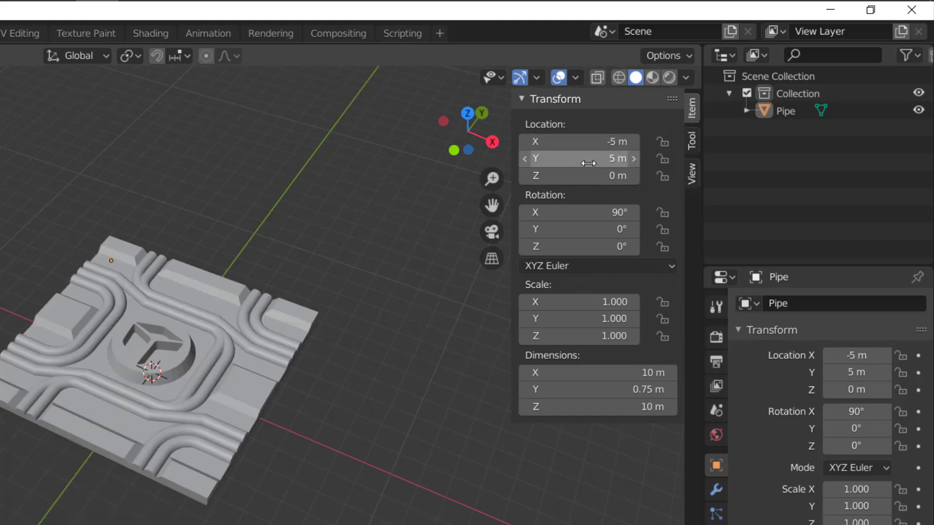
Add a camera to the scene with the Pipe panel.
{"action": "middle_click_drag", "start_coordinate": [319, 185], "coordinate": [331, 283]}
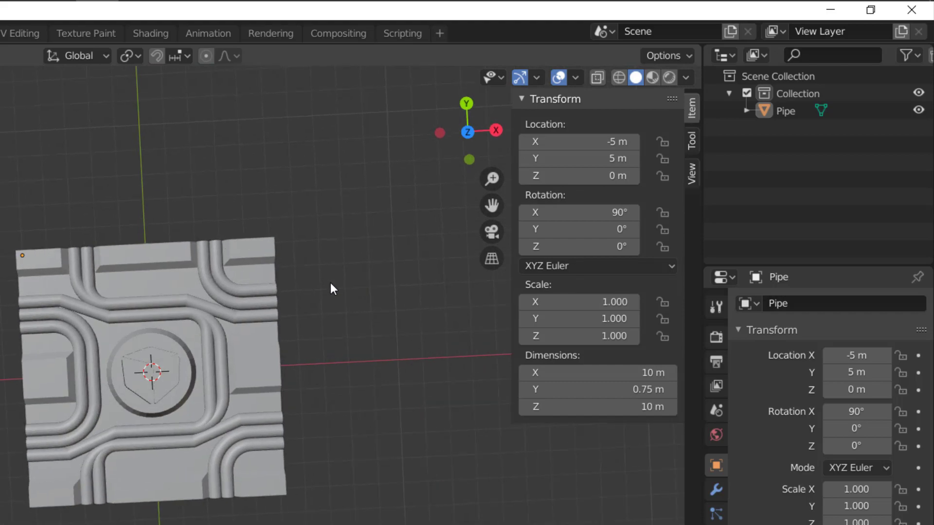
{"action": "middle_click_drag", "start_coordinate": [339, 394], "coordinate": [446, 287]}
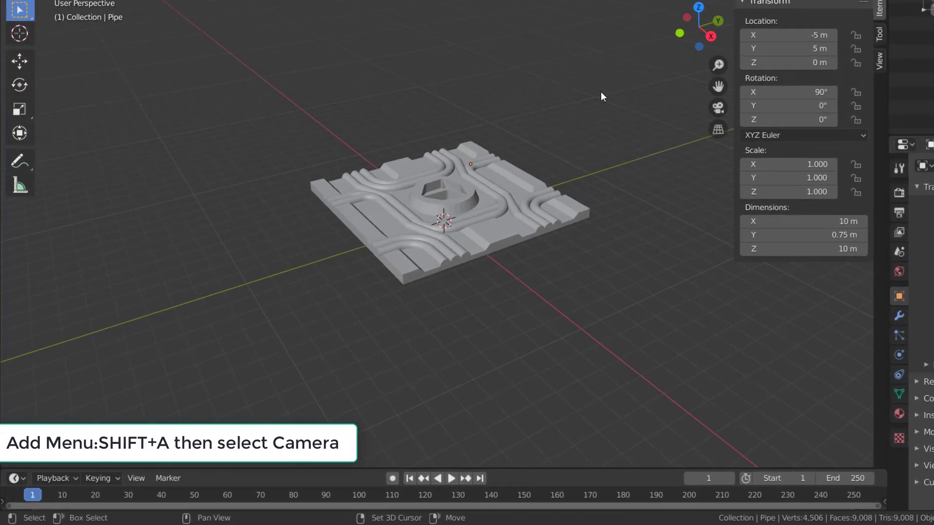
{"action": "key", "text": "shift+a"}
{"action": "mouse_move", "coordinate": [601, 92]}
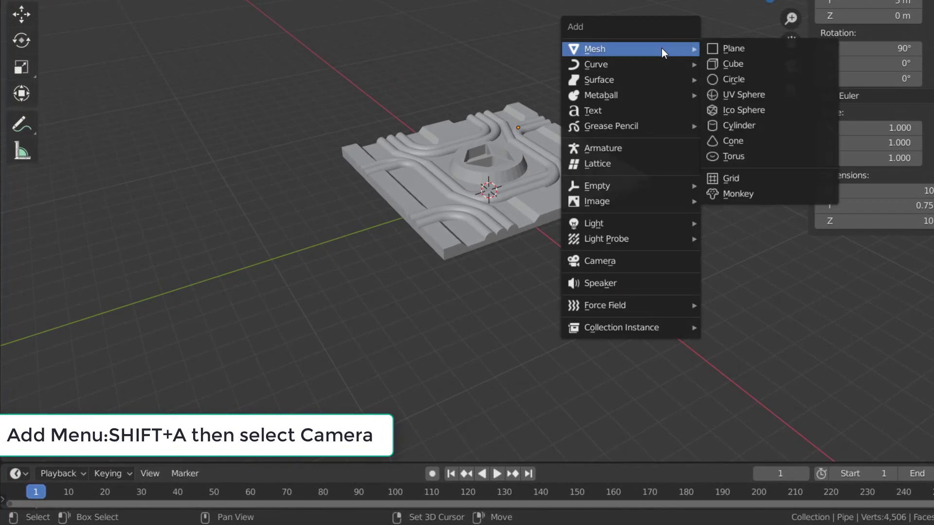
{"action": "left_click", "coordinate": [664, 263]}
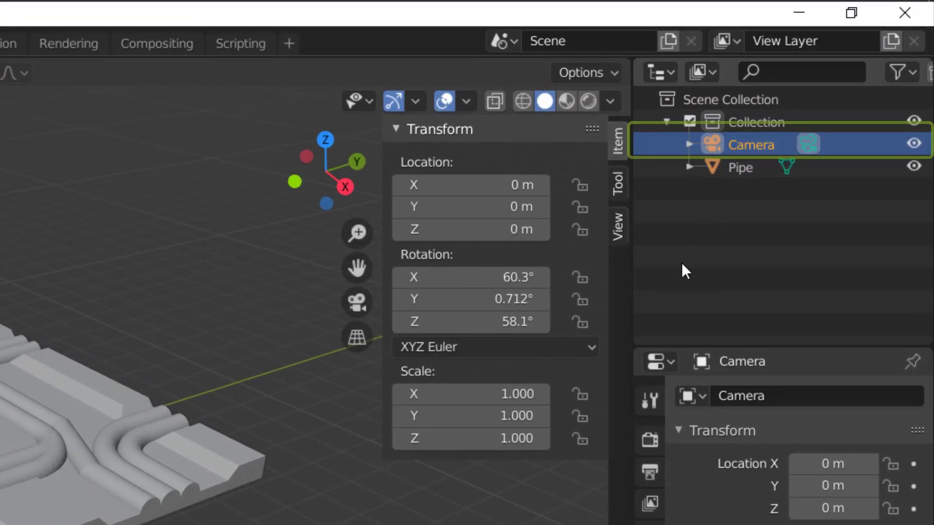
Set the camera's X, Y and Z rotation to 0° so it faces straight down.
{"action": "left_click", "coordinate": [504, 280]}
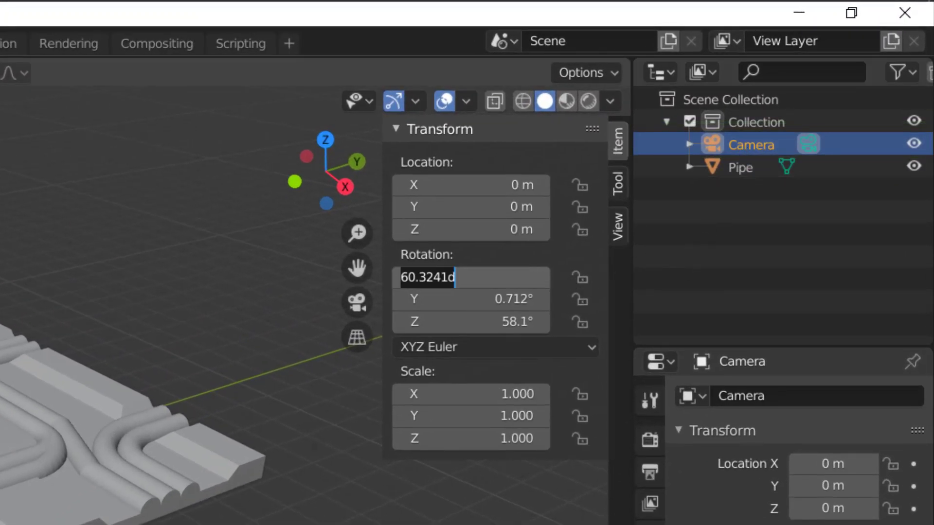
{"action": "type", "text": "0"}
{"action": "key", "text": "Return"}
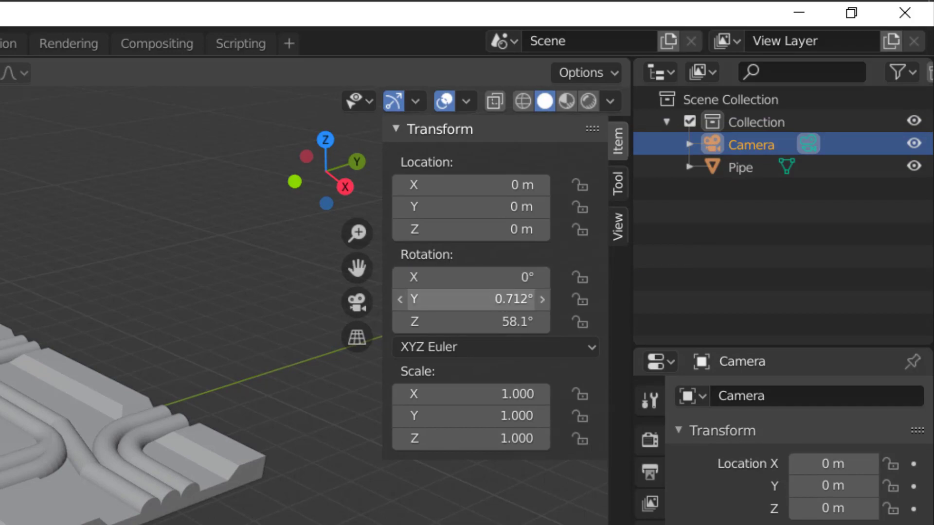
{"action": "left_click", "coordinate": [505, 301]}
{"action": "type", "text": "0"}
{"action": "key", "text": "Return"}
{"action": "left_click", "coordinate": [516, 323]}
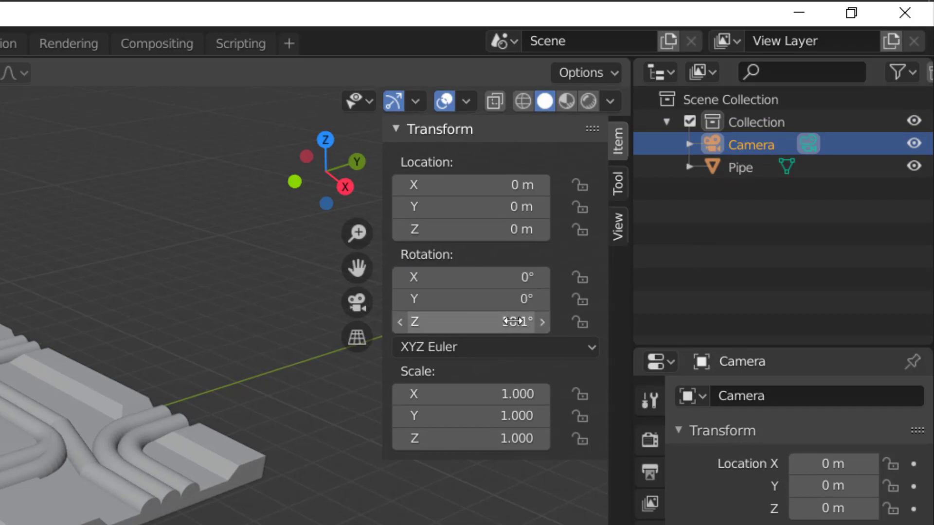
{"action": "type", "text": "0"}
{"action": "key", "text": "Return"}
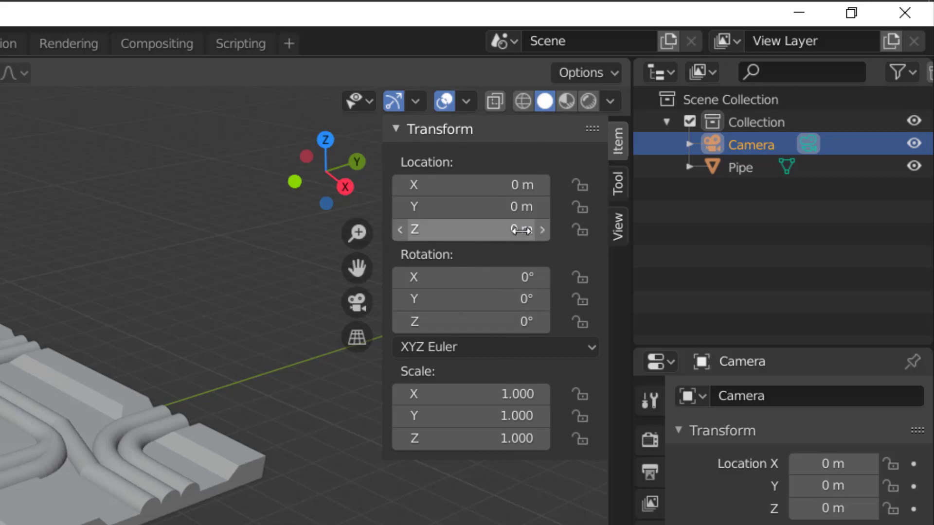
Raise the camera above the Pipe panel by setting its Z location to 5 m.
{"action": "left_click", "coordinate": [515, 229]}
{"action": "type", "text": "5"}
{"action": "key", "text": "Return"}
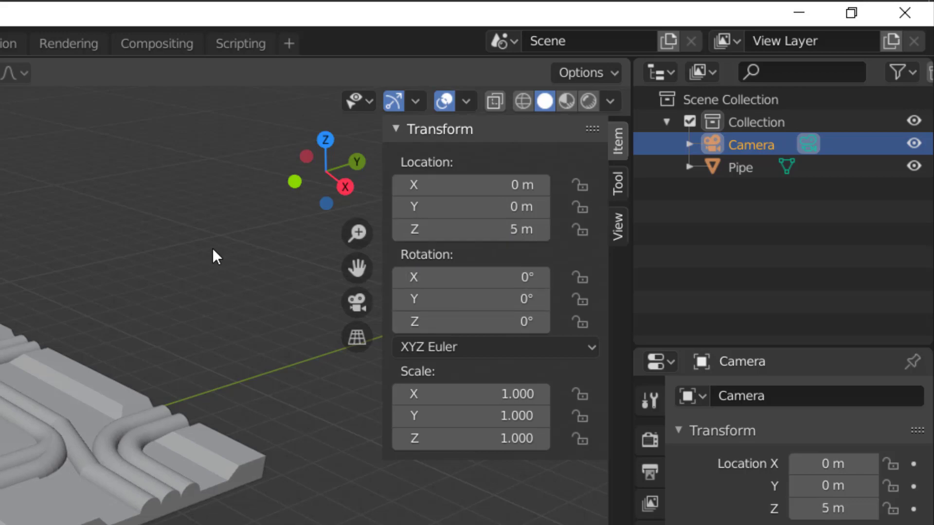
{"action": "left_click", "coordinate": [146, 234]}
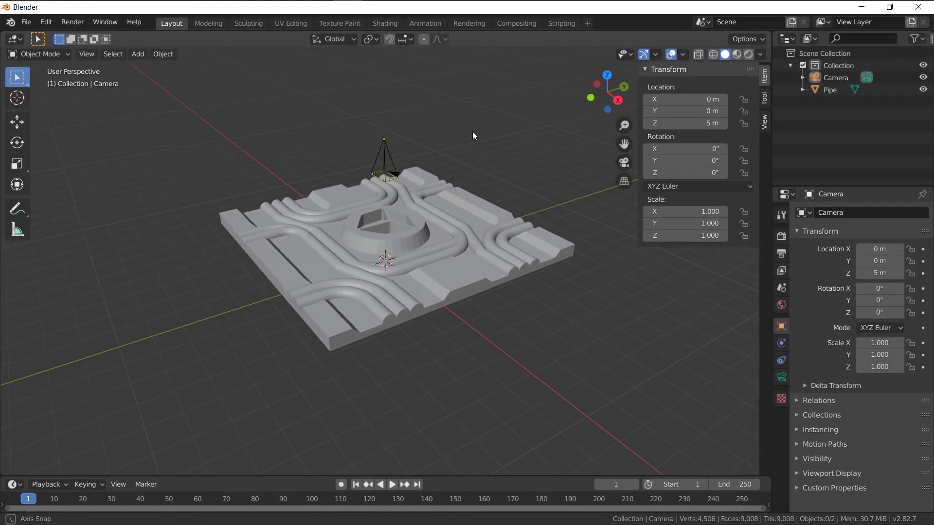
{"action": "middle_click_drag", "start_coordinate": [473, 133], "coordinate": [417, 140]}
{"action": "left_click", "coordinate": [383, 152]}
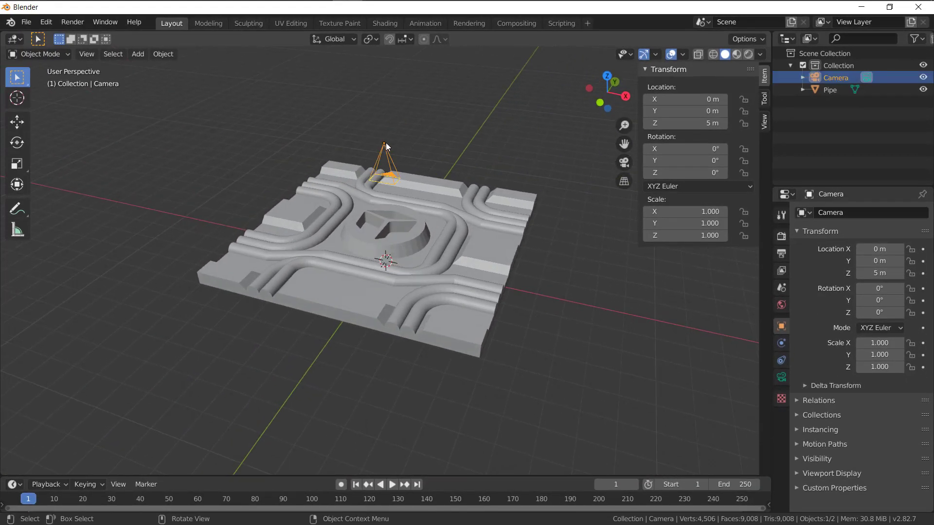
{"action": "left_click", "coordinate": [490, 140]}
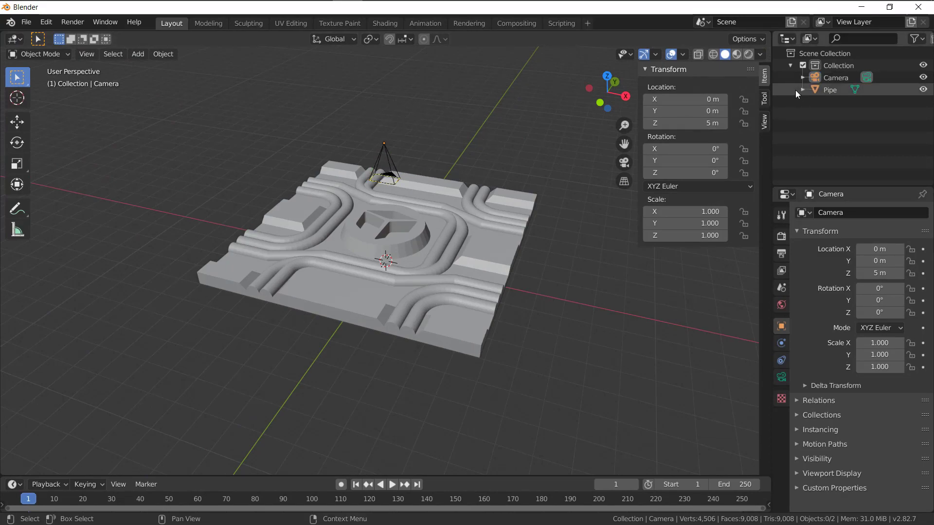
Change the camera's lens type to Orthographic and set its orthographic scale to 10.
{"action": "left_click", "coordinate": [841, 79]}
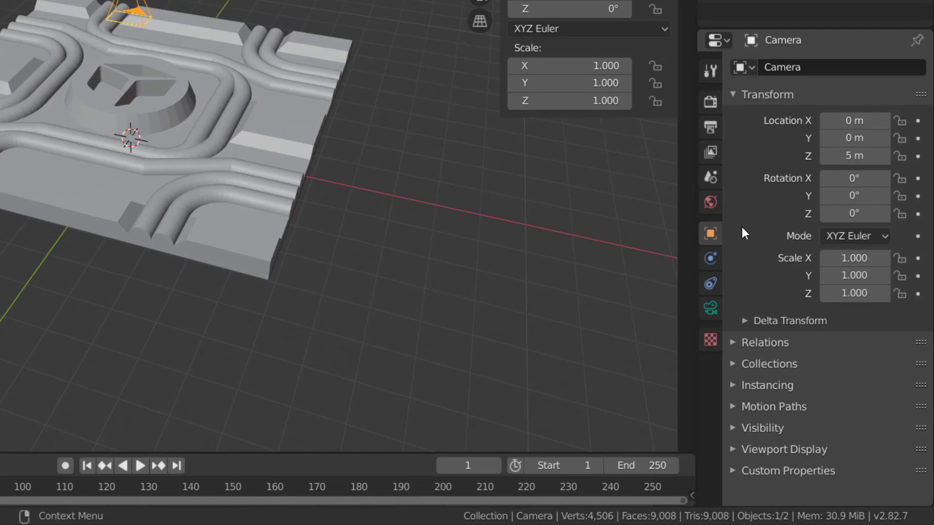
{"action": "left_click", "coordinate": [708, 310]}
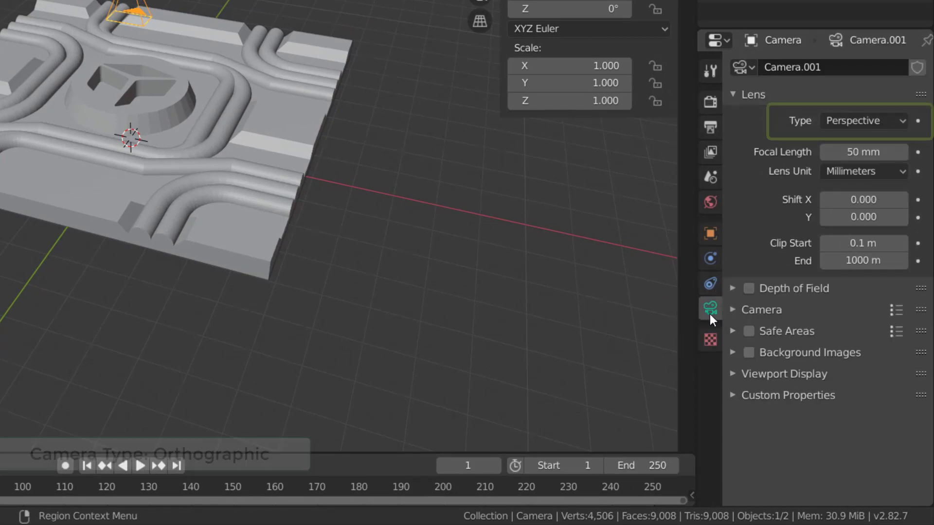
{"action": "left_click", "coordinate": [874, 120]}
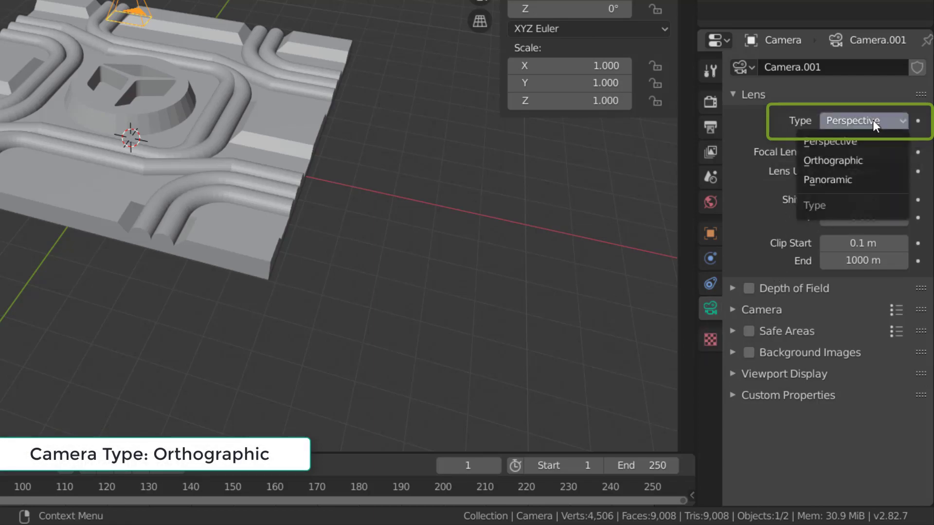
{"action": "left_click", "coordinate": [872, 162]}
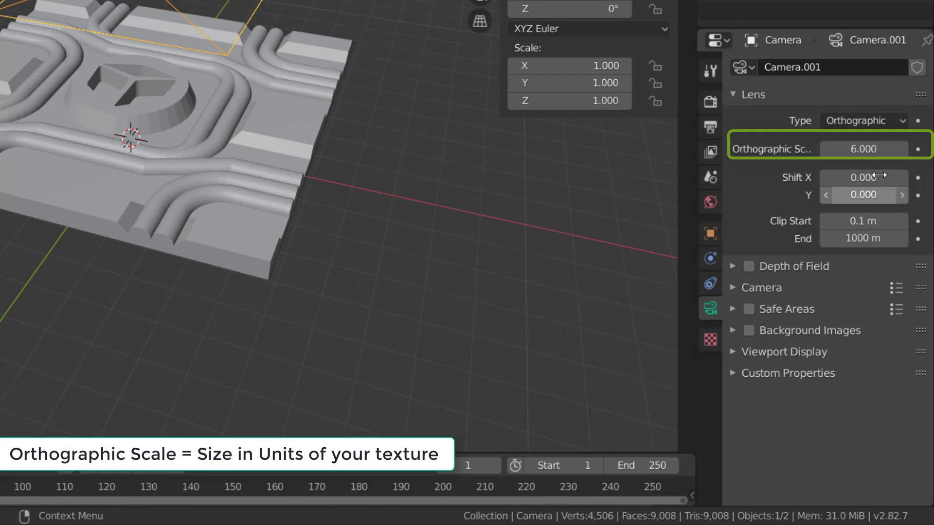
{"action": "left_click", "coordinate": [878, 148]}
{"action": "type", "text": "10"}
{"action": "key", "text": "Return"}
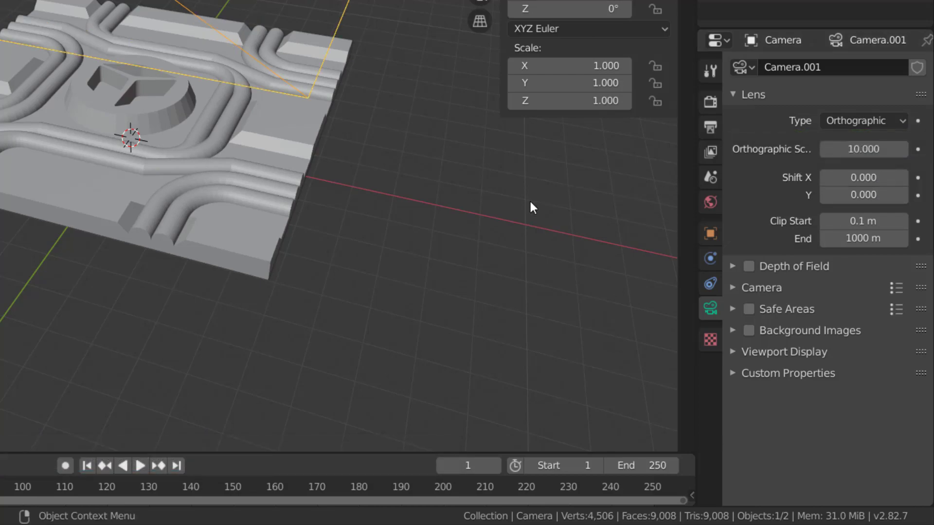
Set the camera's Clip Start to 0 m, with 1000 m as the Clip End.
{"action": "left_click", "coordinate": [844, 221]}
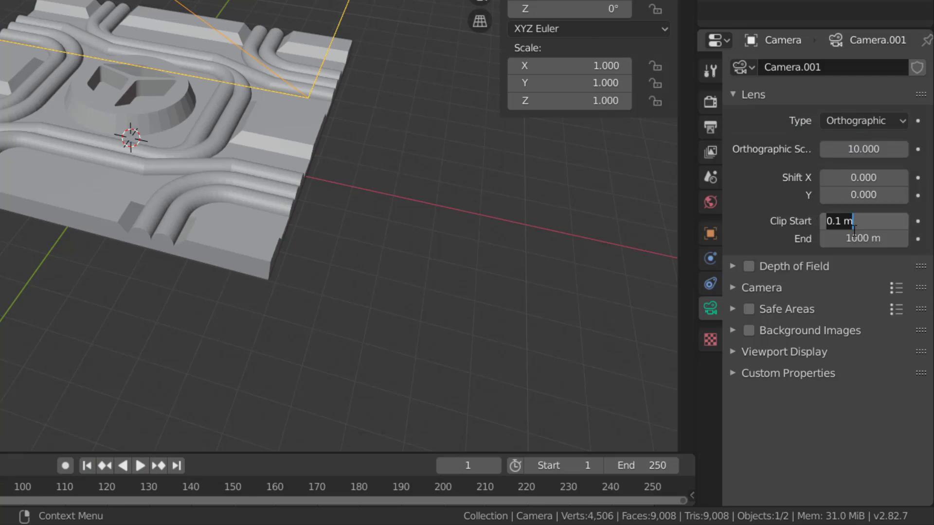
{"action": "key", "text": "Return"}
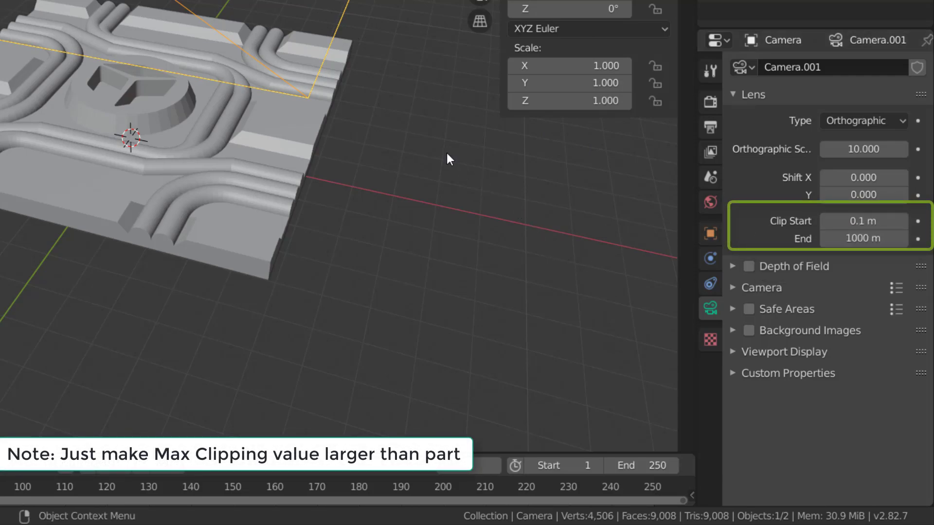
{"action": "left_click", "coordinate": [872, 221]}
{"action": "type", "text": "0"}
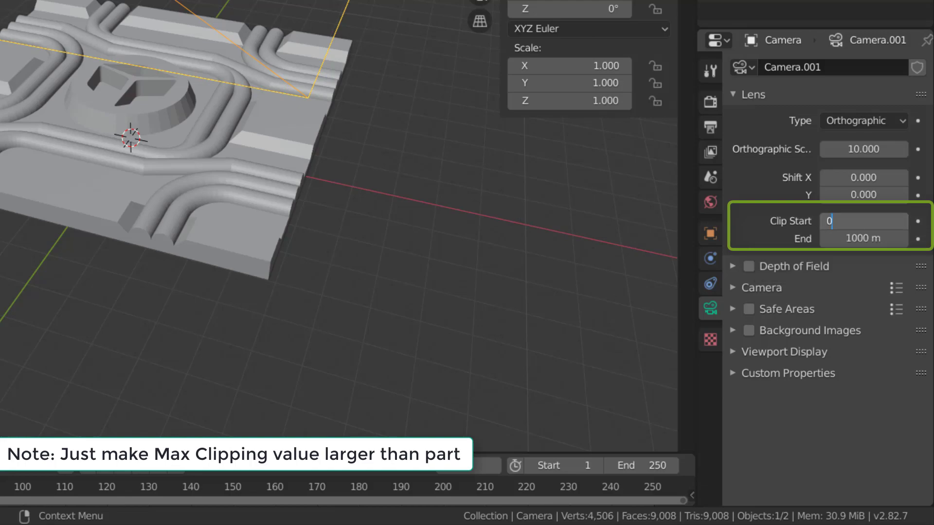
{"action": "key", "text": "Return"}
{"action": "left_click", "coordinate": [856, 239]}
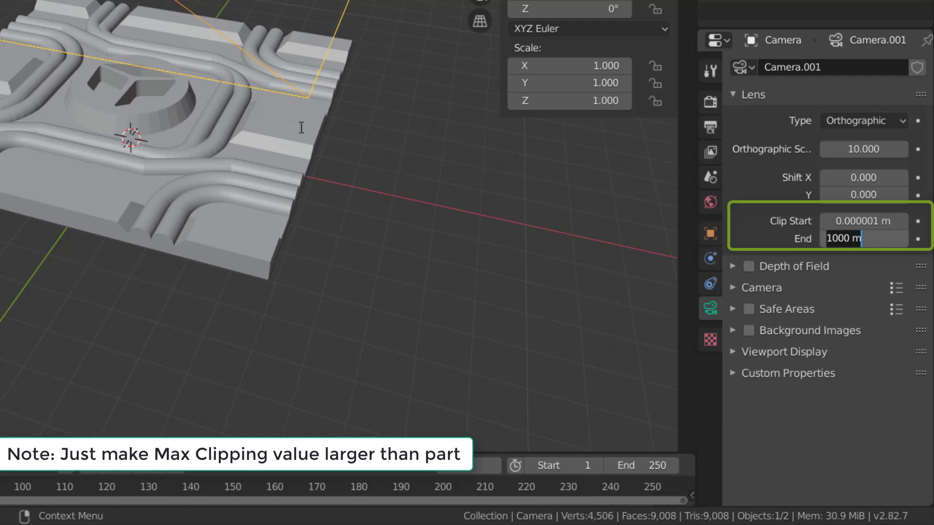
{"action": "key", "text": "Return"}
Set the Display Device to None in the scene's render colour management.
{"action": "left_click", "coordinate": [711, 102]}
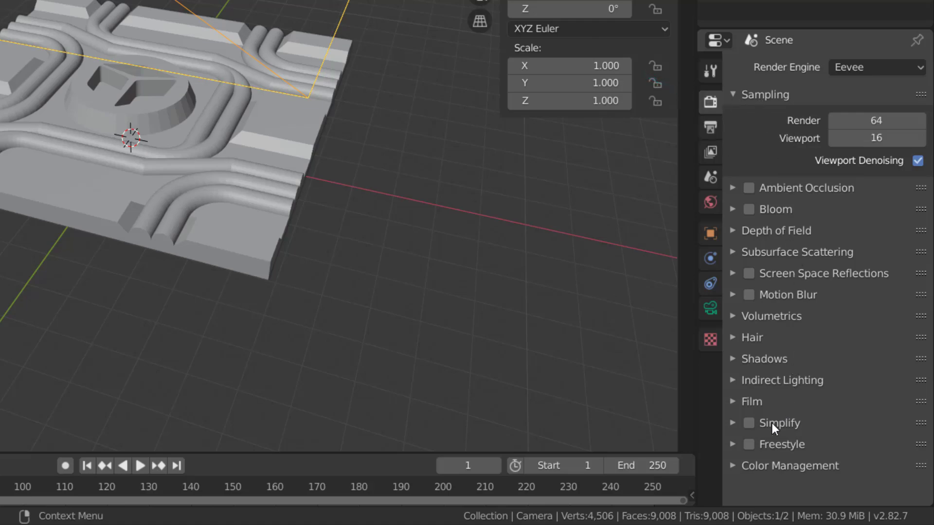
{"action": "left_click", "coordinate": [733, 472]}
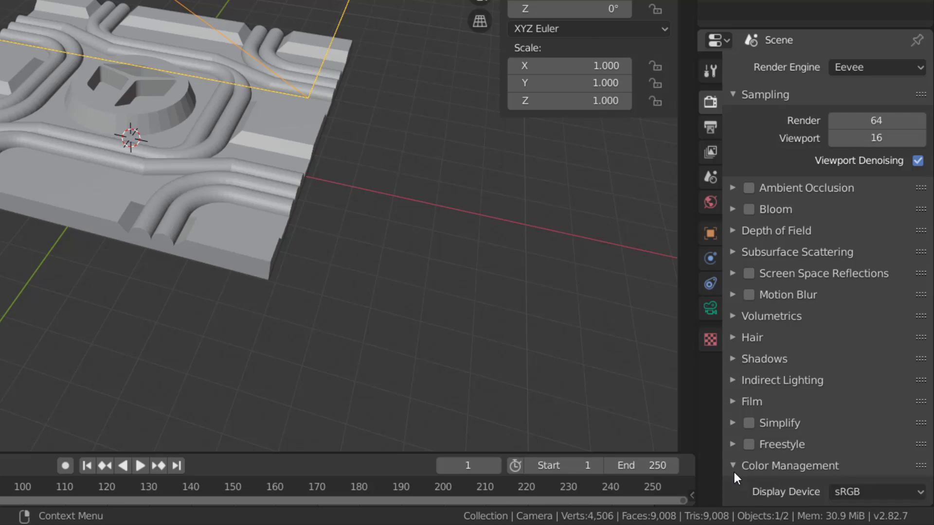
{"action": "scroll", "coordinate": [745, 437], "scroll_direction": "down", "scroll_amount": 4}
{"action": "scroll", "coordinate": [750, 438], "scroll_direction": "down", "scroll_amount": 2}
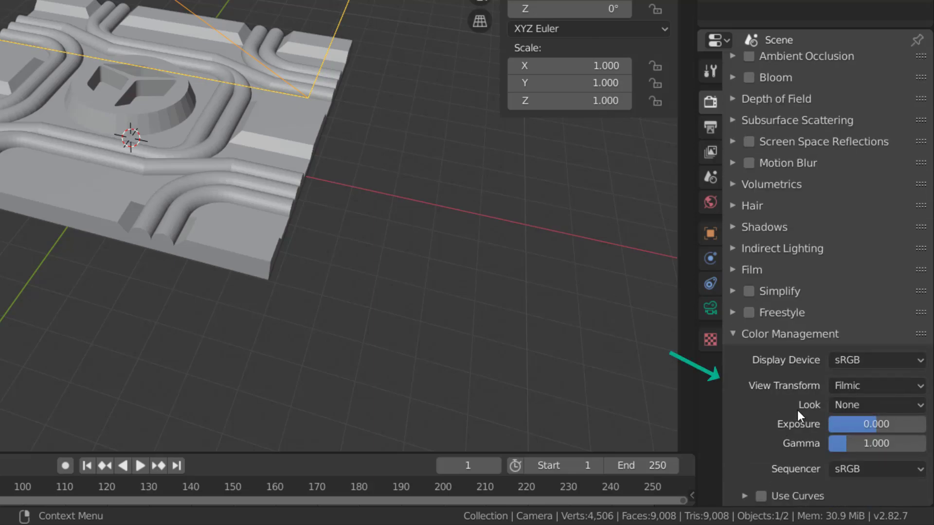
{"action": "left_click", "coordinate": [859, 364]}
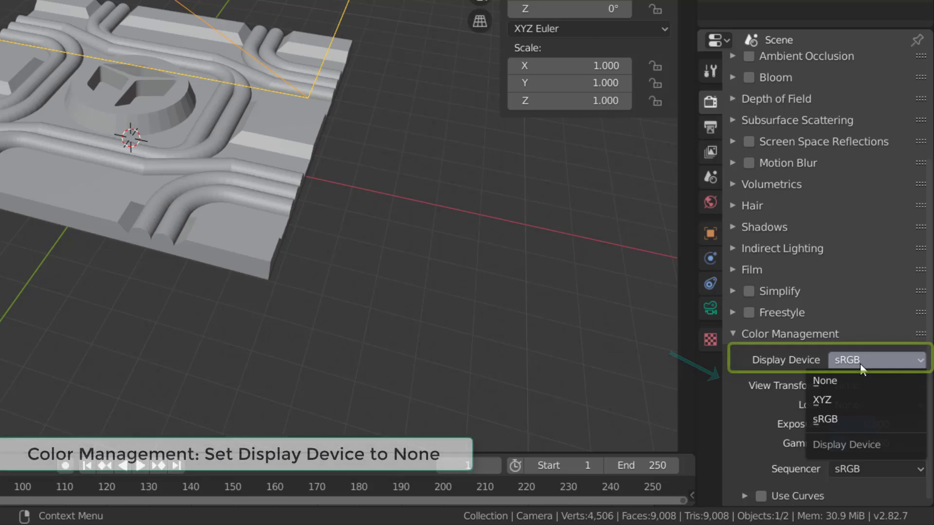
{"action": "left_click", "coordinate": [860, 380]}
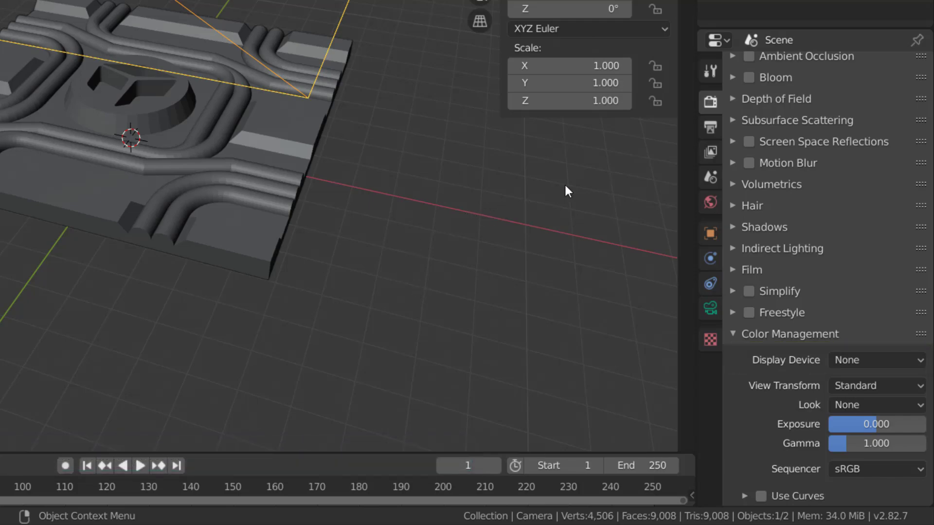
Set the output resolution to 512 × 512 px and look at the panel through the camera.
{"action": "left_click", "coordinate": [711, 125]}
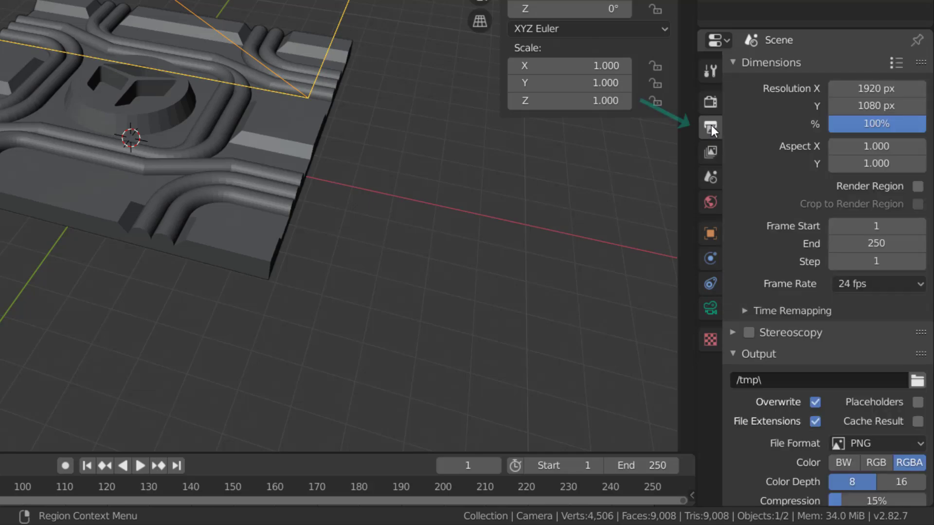
{"action": "left_click", "coordinate": [889, 87]}
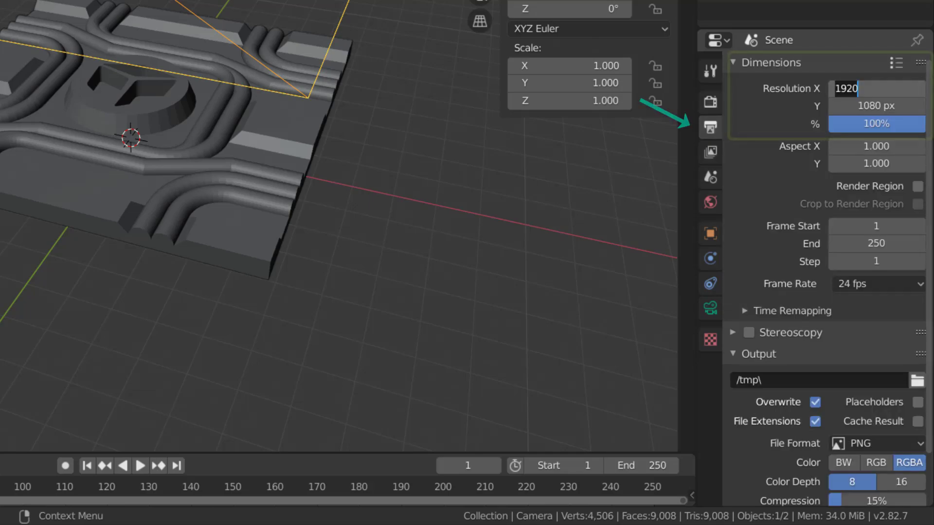
{"action": "type", "text": "512"}
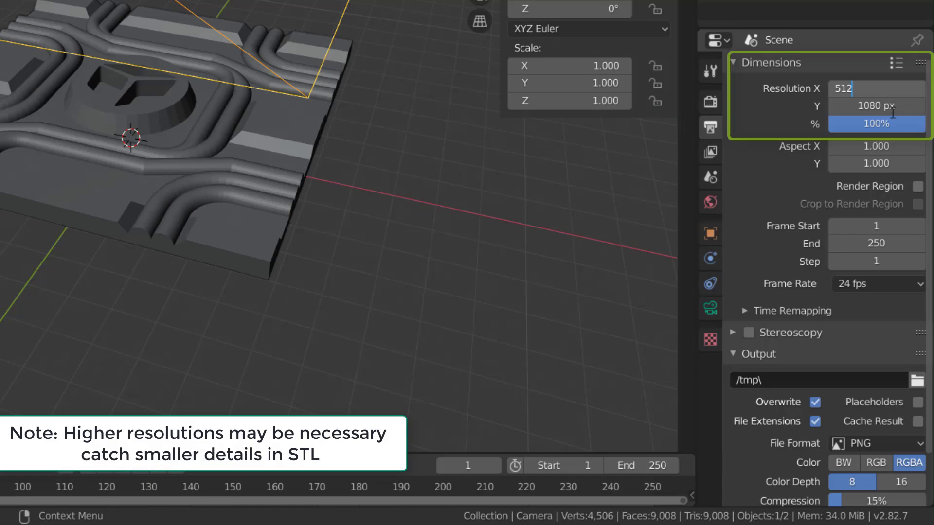
{"action": "key", "text": "Tab"}
{"action": "type", "text": "512"}
{"action": "key", "text": "Return"}
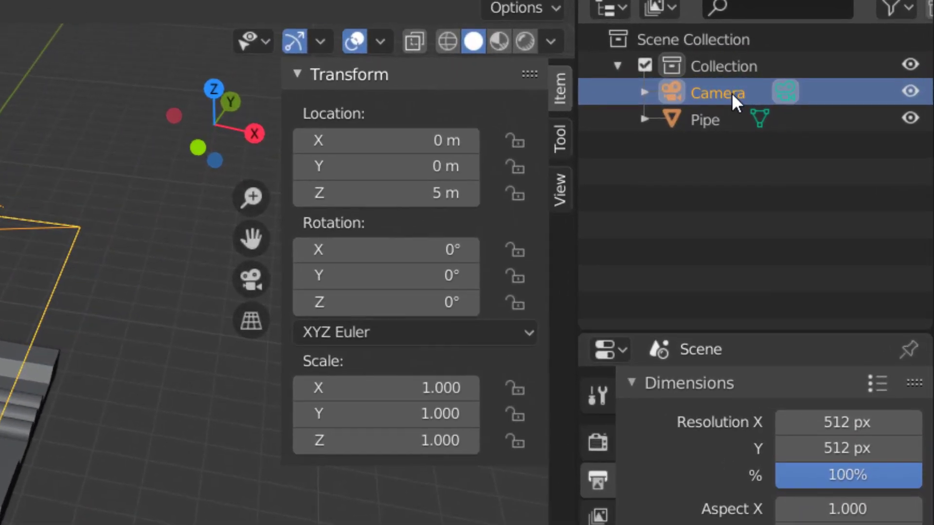
{"action": "left_click", "coordinate": [251, 287]}
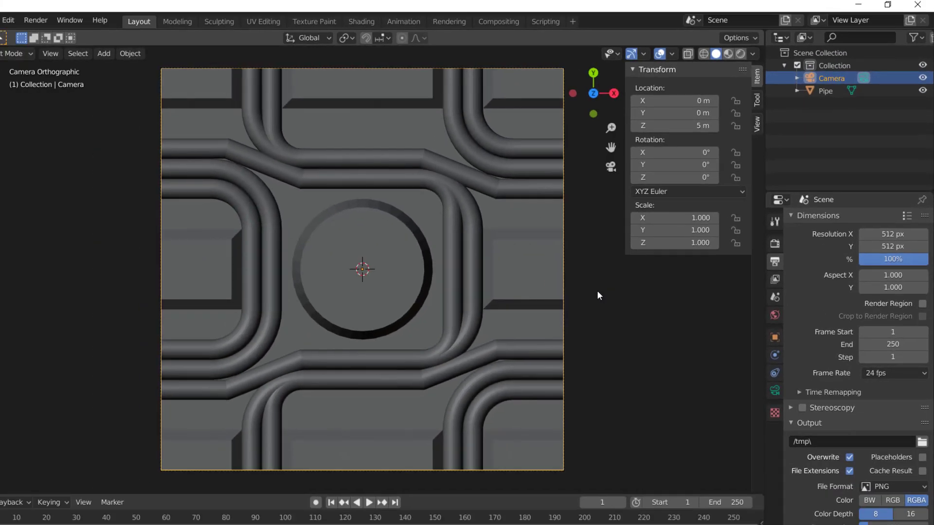
{"action": "left_click", "coordinate": [597, 290]}
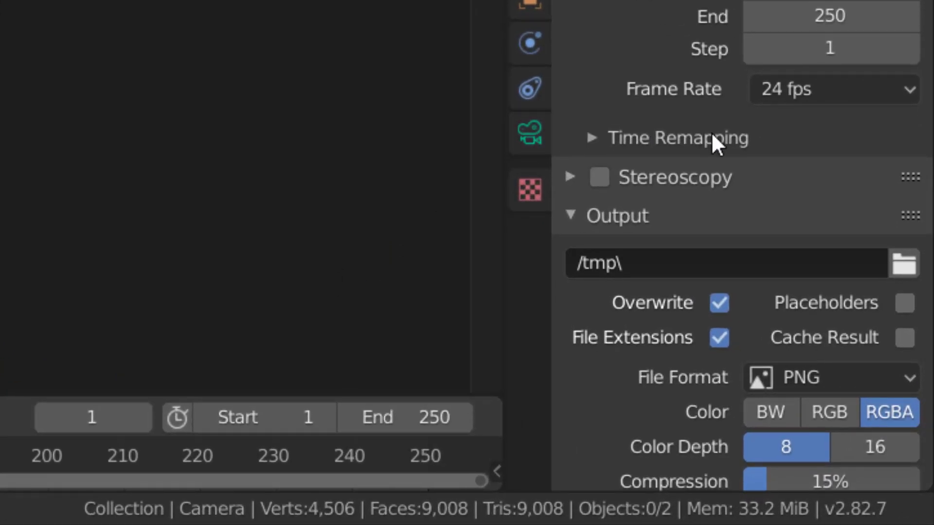
Set the PNG output's colour mode to BW and its compression to 0%.
{"action": "scroll", "coordinate": [729, 170], "scroll_direction": "down", "scroll_amount": 4}
{"action": "left_click", "coordinate": [778, 315]}
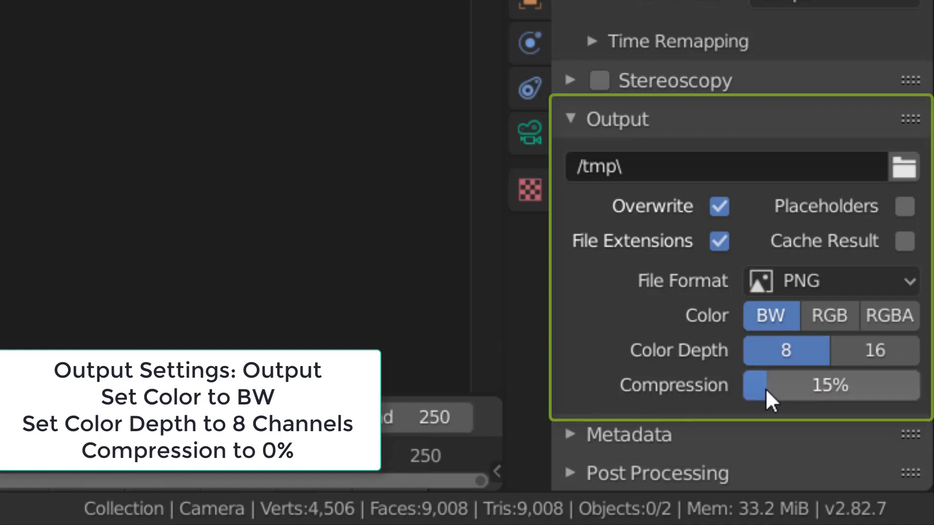
{"action": "left_click_drag", "start_coordinate": [766, 388], "coordinate": [741, 388]}
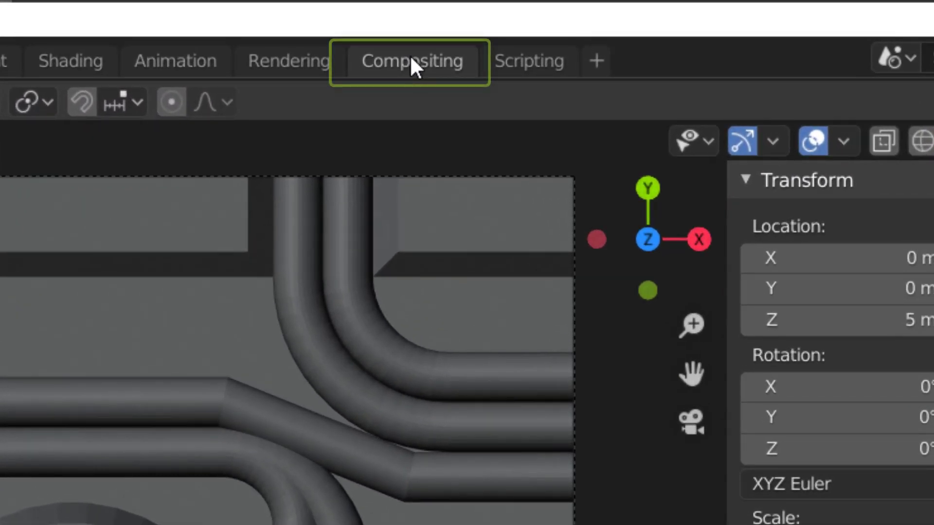
Enable the compositing node tree and space the Composite node well apart from the Render Layers node.
{"action": "left_click", "coordinate": [411, 58]}
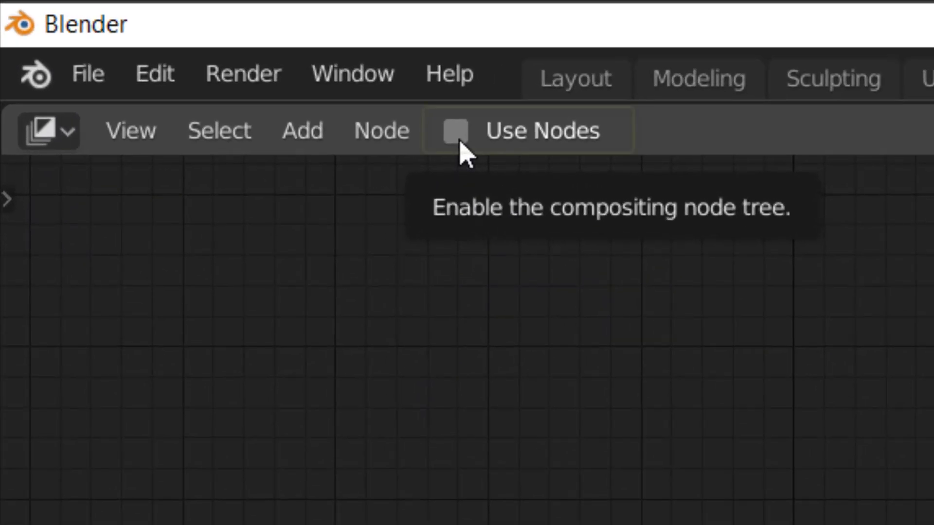
{"action": "left_click", "coordinate": [137, 42]}
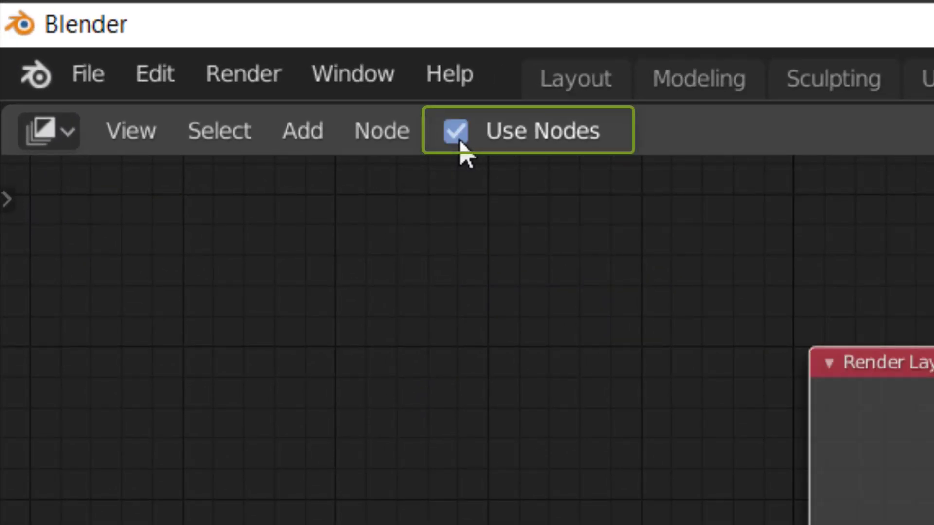
{"action": "key", "text": "g"}
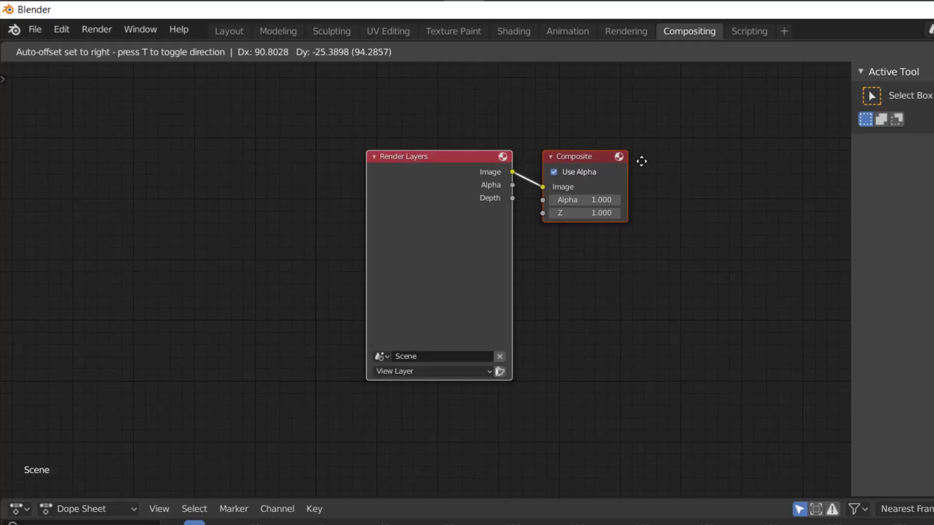
{"action": "left_click", "coordinate": [462, 166]}
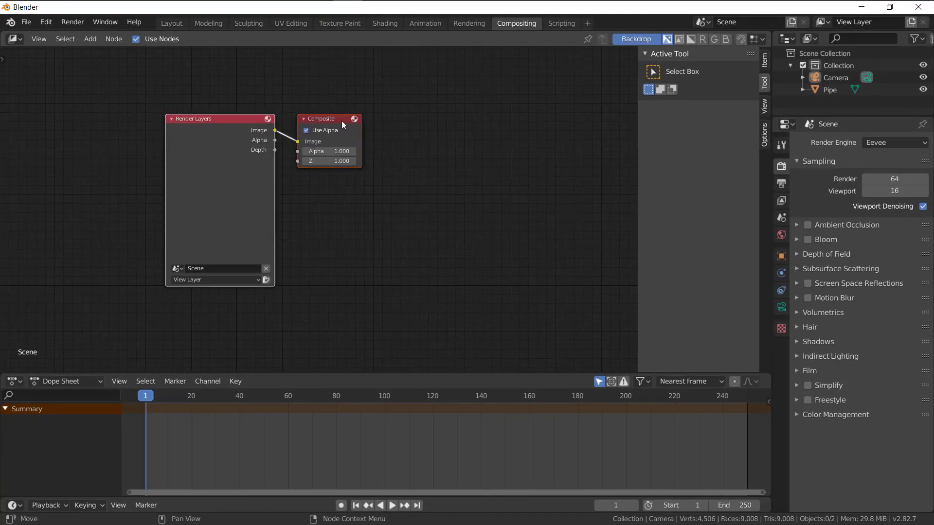
{"action": "left_click_drag", "start_coordinate": [357, 123], "coordinate": [582, 118]}
{"action": "left_click", "coordinate": [465, 104]}
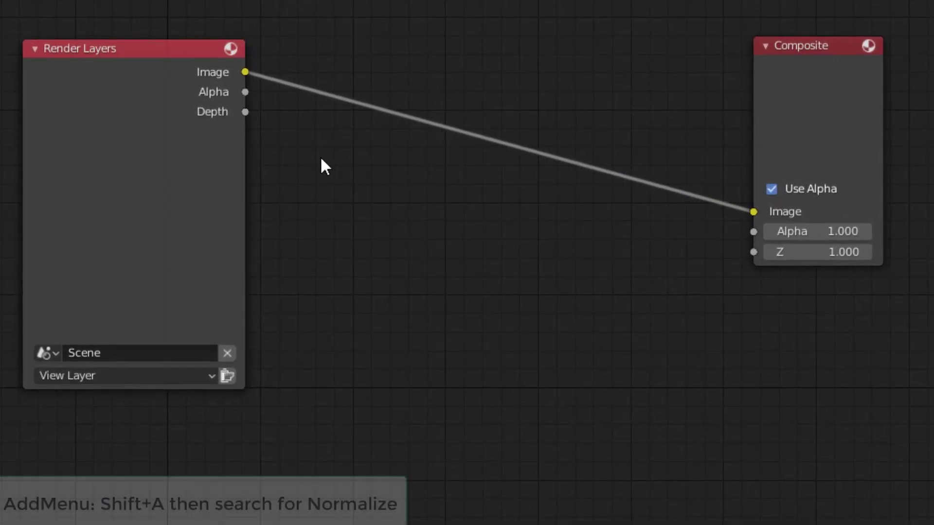
Add a Normalize node on the link between the Render Layers and Composite nodes.
{"action": "key", "text": "shift+a"}
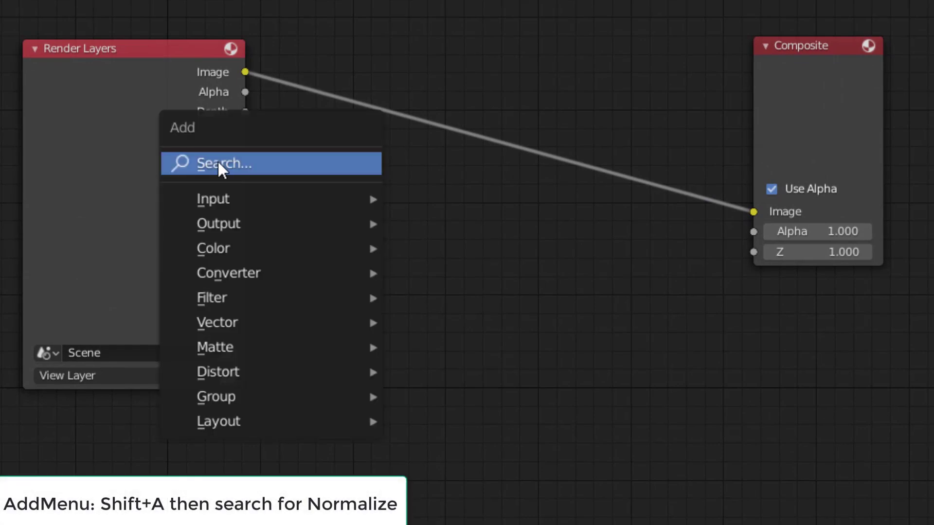
{"action": "left_click", "coordinate": [260, 163]}
{"action": "type", "text": "Norma"}
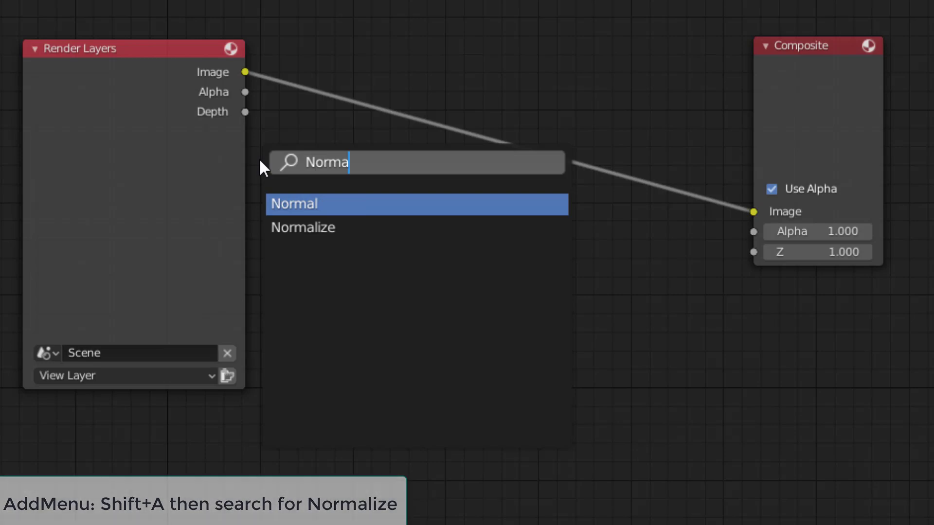
{"action": "left_click", "coordinate": [346, 226]}
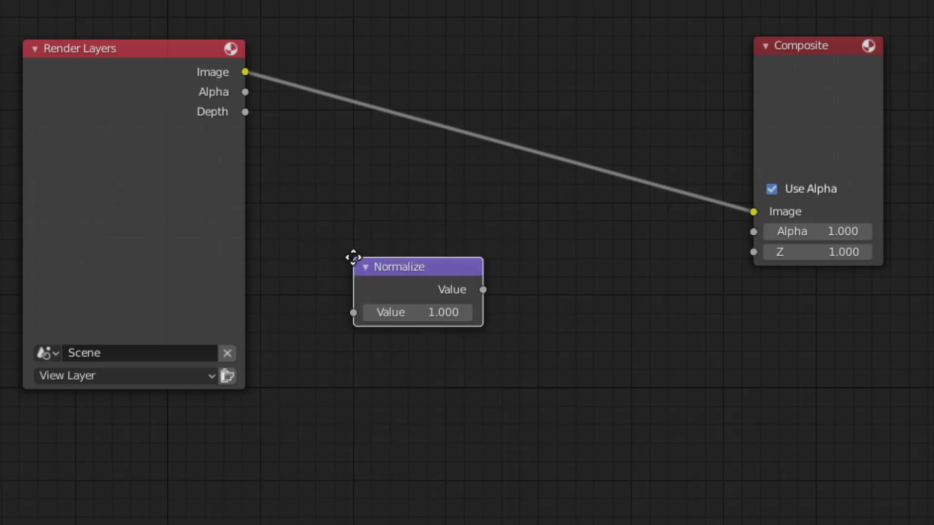
{"action": "left_click", "coordinate": [389, 107]}
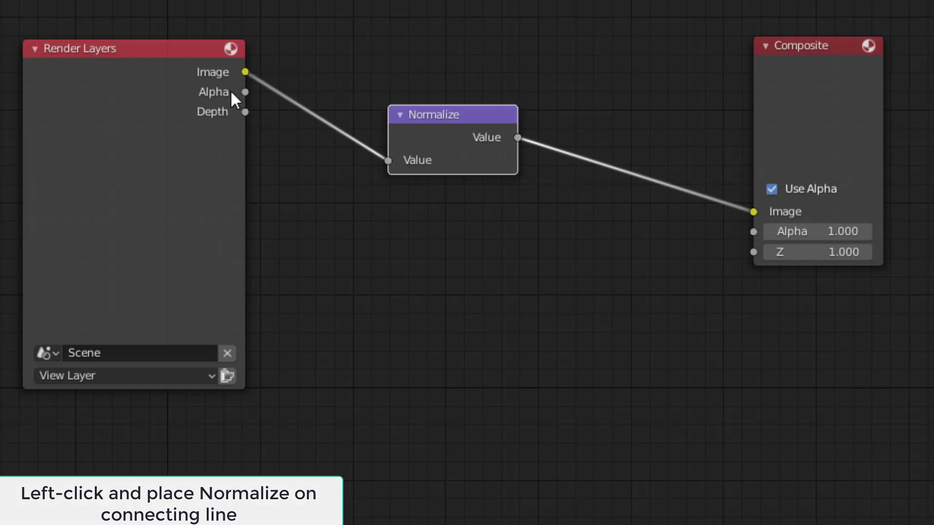
Connect the Render Layers node's Depth output to the Normalize node's Value input, replacing the Image link.
{"action": "left_click", "coordinate": [246, 117]}
{"action": "left_click_drag", "start_coordinate": [279, 129], "coordinate": [387, 163]}
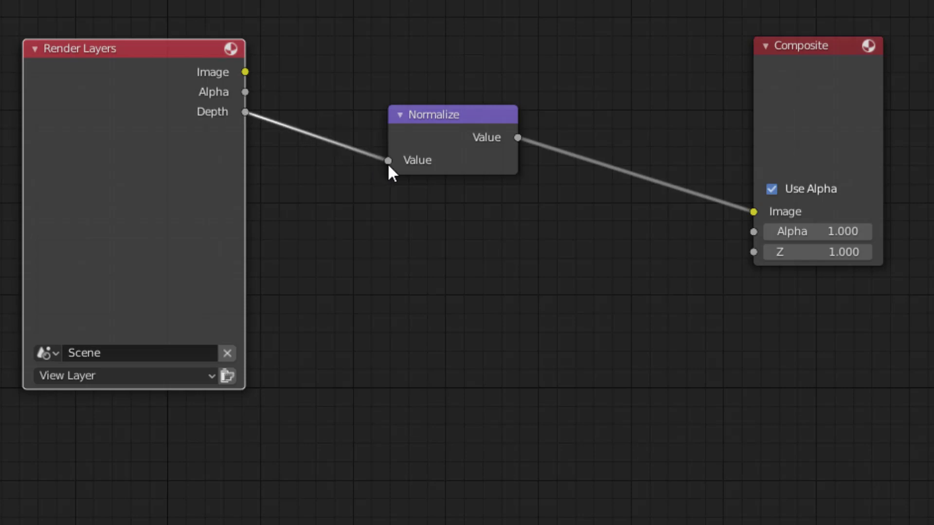
{"action": "left_click", "coordinate": [839, 146]}
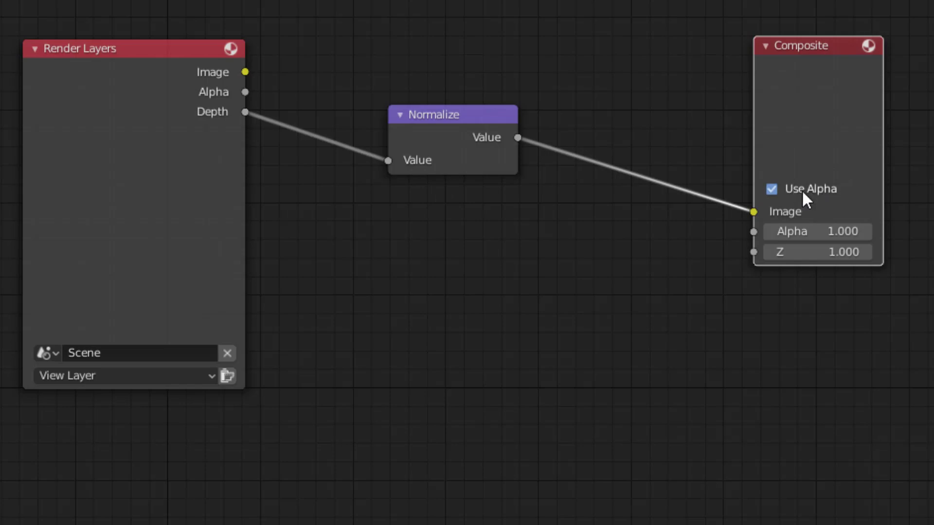
{"action": "left_click", "coordinate": [635, 72]}
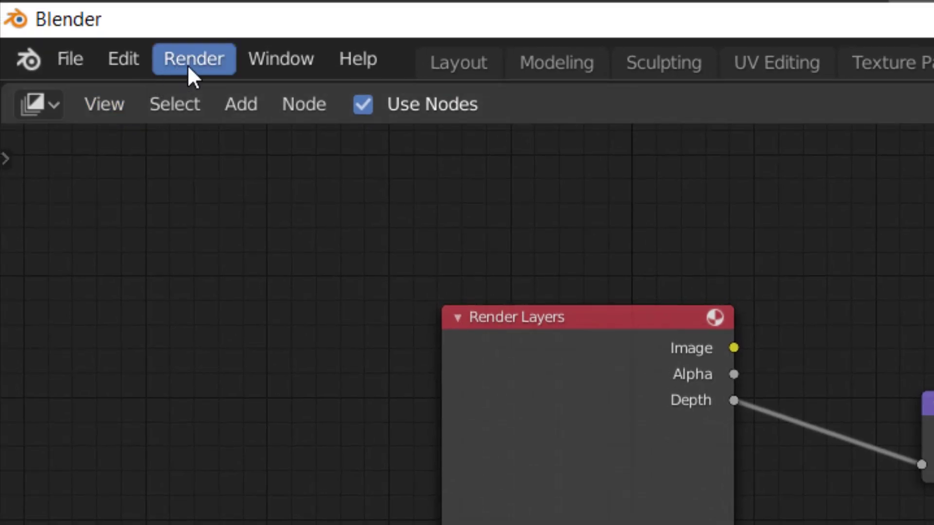
Render the image to check the normalized depth output, and close the render window.
{"action": "left_click", "coordinate": [187, 65]}
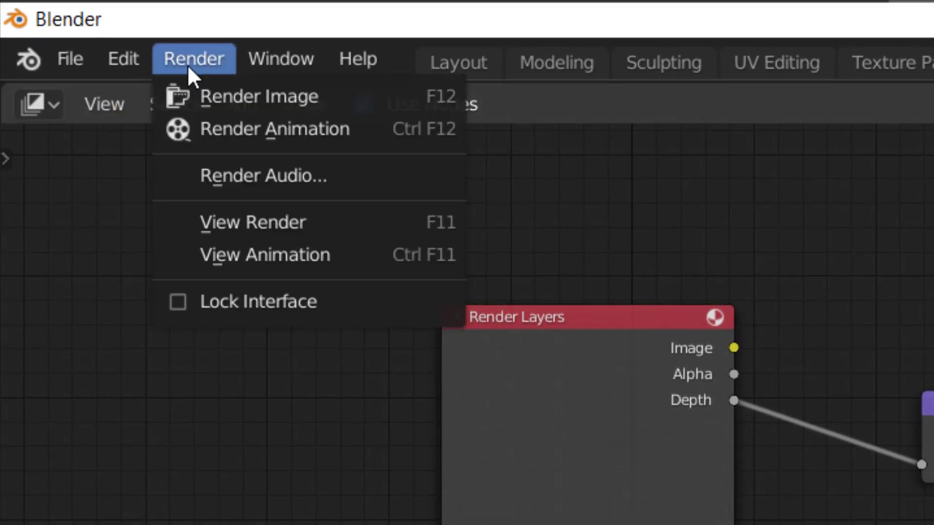
{"action": "left_click", "coordinate": [228, 104]}
{"action": "left_click_drag", "start_coordinate": [259, 47], "coordinate": [933, 221]}
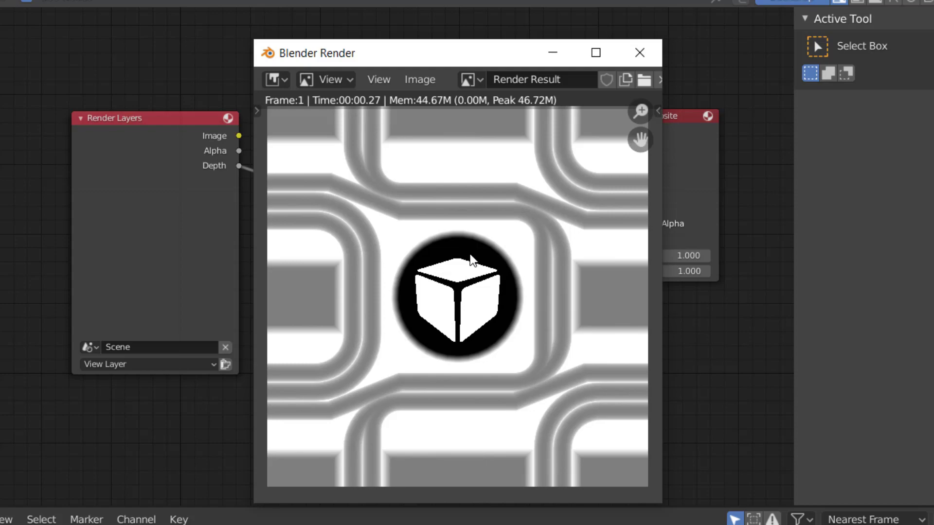
{"action": "left_click", "coordinate": [557, 56]}
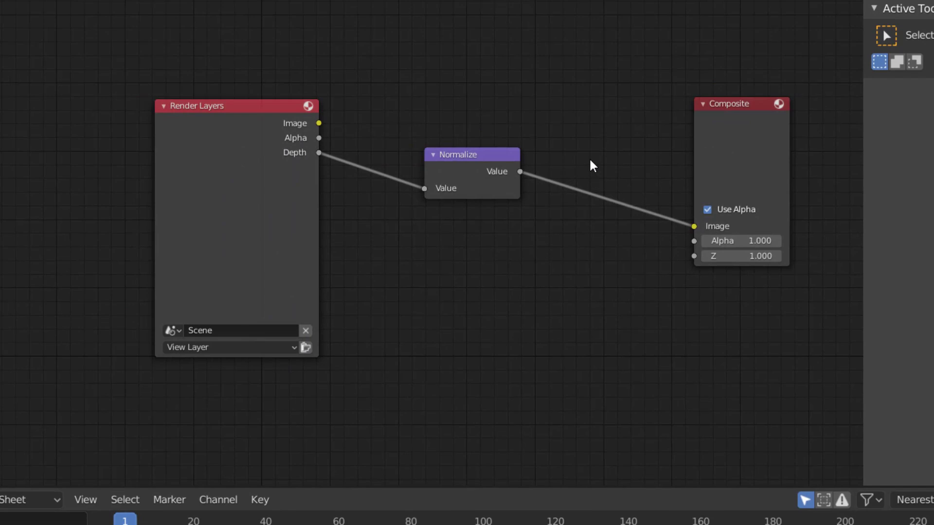
Add an Invert node on the link between the Normalize and Composite nodes.
{"action": "key", "text": "shift+a"}
{"action": "key", "text": "Return"}
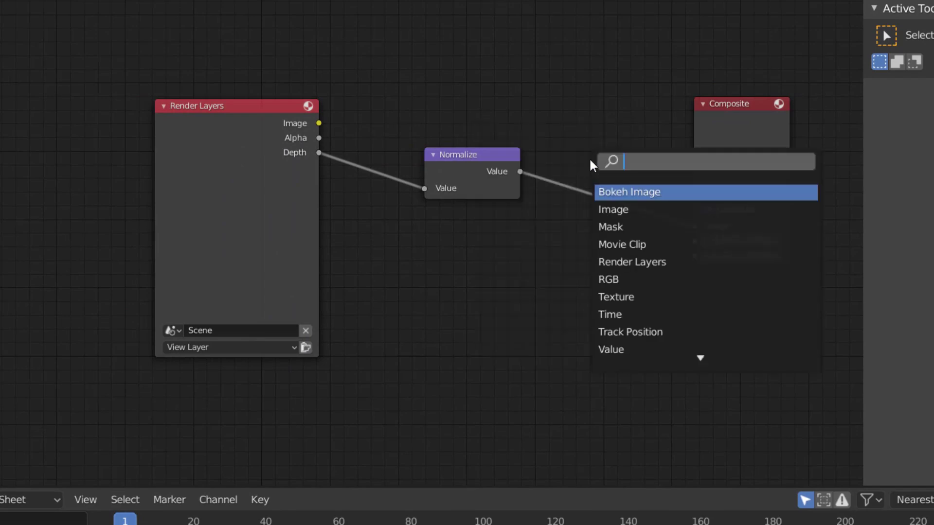
{"action": "type", "text": "Inver"}
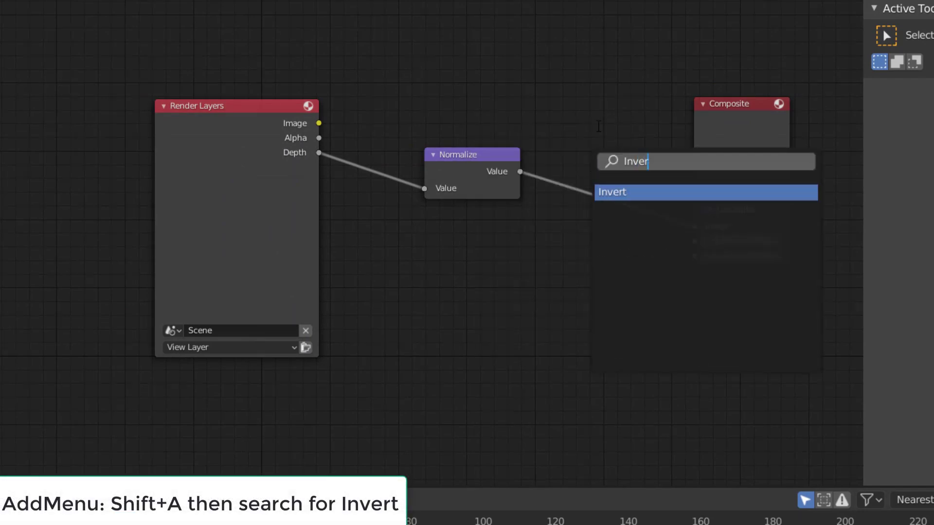
{"action": "left_click", "coordinate": [612, 192]}
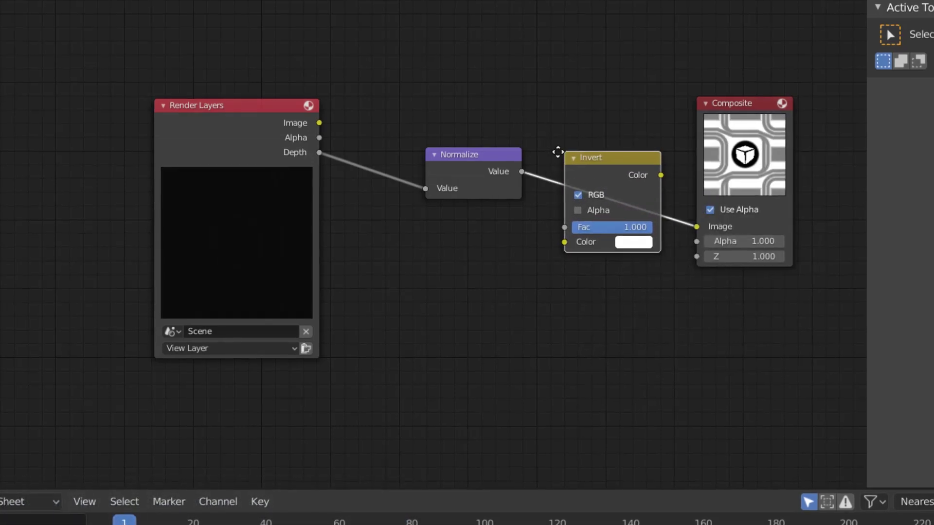
{"action": "left_click", "coordinate": [557, 152]}
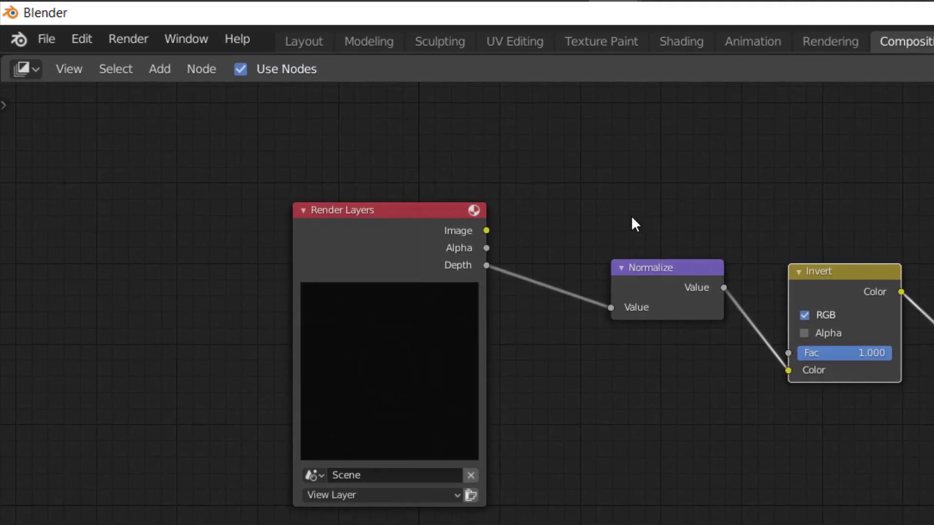
Render the image with the inverted depth and examine the central cube logo and the pipes up close.
{"action": "left_click", "coordinate": [128, 39]}
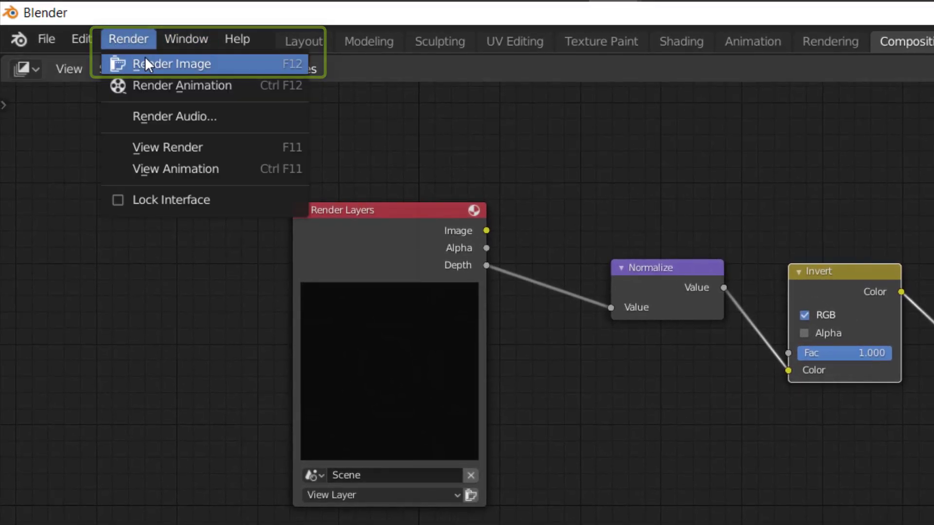
{"action": "left_click", "coordinate": [127, 62]}
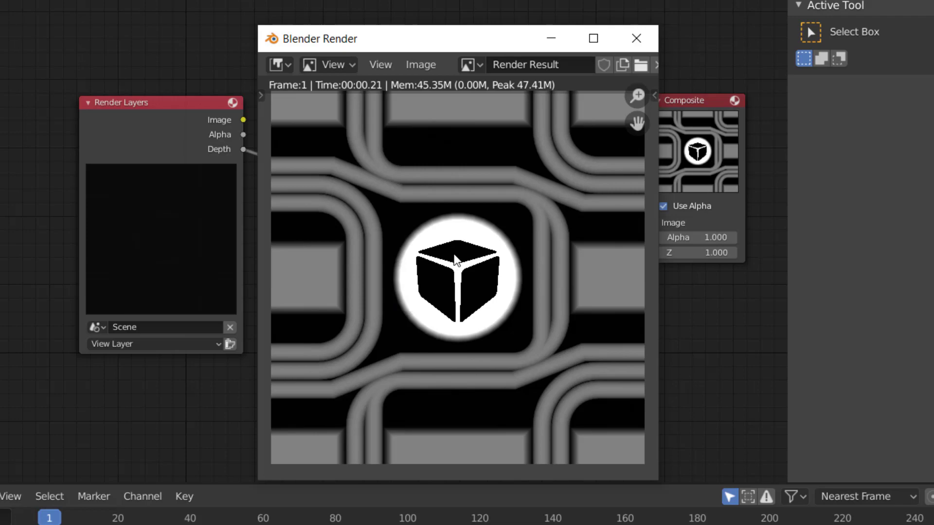
{"action": "scroll", "coordinate": [454, 254], "scroll_direction": "down", "scroll_amount": 3}
{"action": "scroll", "coordinate": [455, 243], "scroll_direction": "up", "scroll_amount": 7}
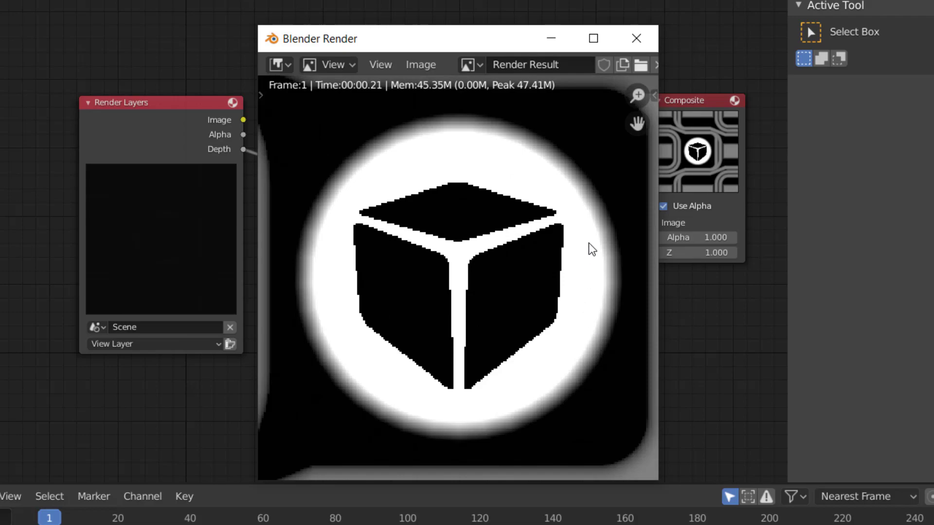
{"action": "scroll", "coordinate": [583, 241], "scroll_direction": "down", "scroll_amount": 2}
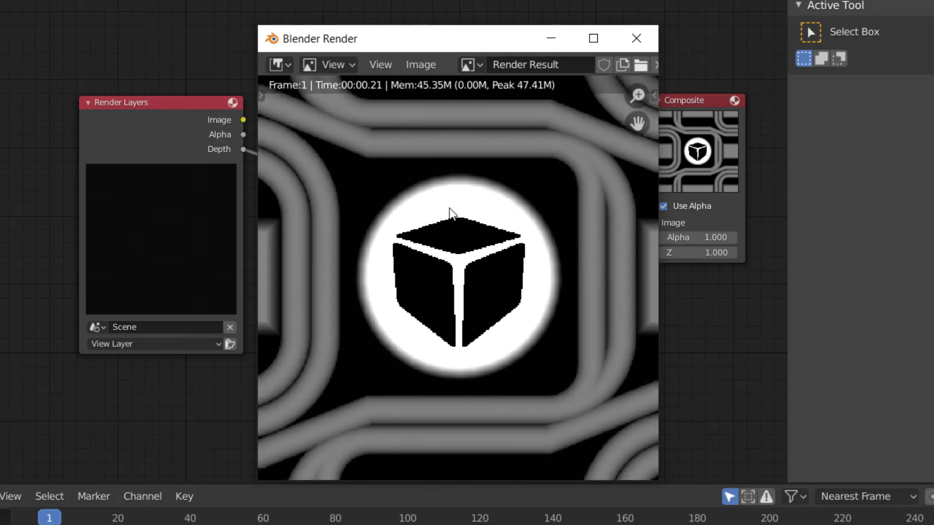
{"action": "middle_click_drag", "start_coordinate": [517, 252], "coordinate": [548, 309]}
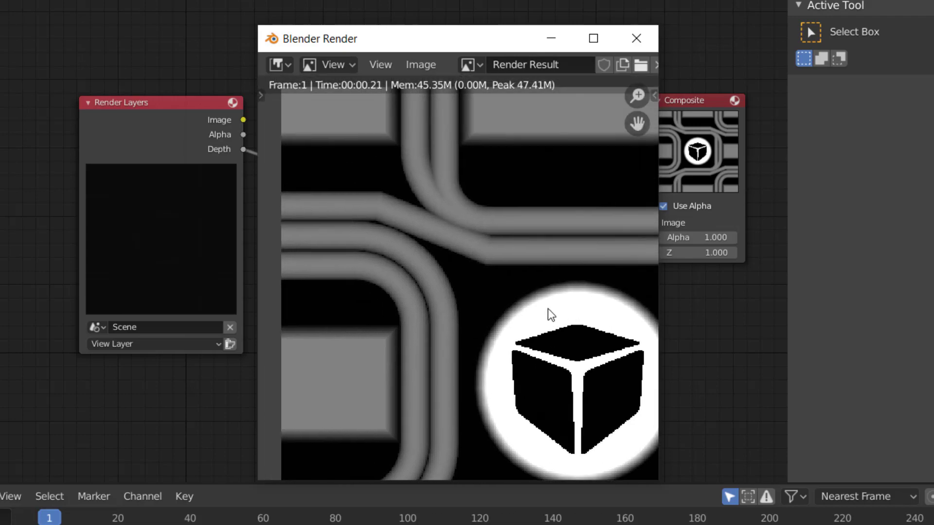
{"action": "scroll", "coordinate": [360, 267], "scroll_direction": "down", "scroll_amount": 4}
{"action": "scroll", "coordinate": [370, 256], "scroll_direction": "up", "scroll_amount": 8}
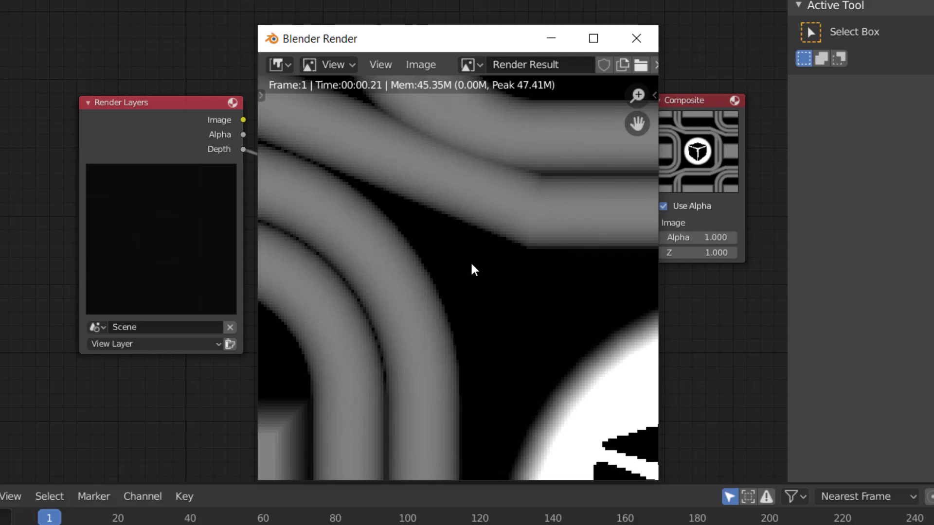
{"action": "scroll", "coordinate": [469, 261], "scroll_direction": "down", "scroll_amount": 7}
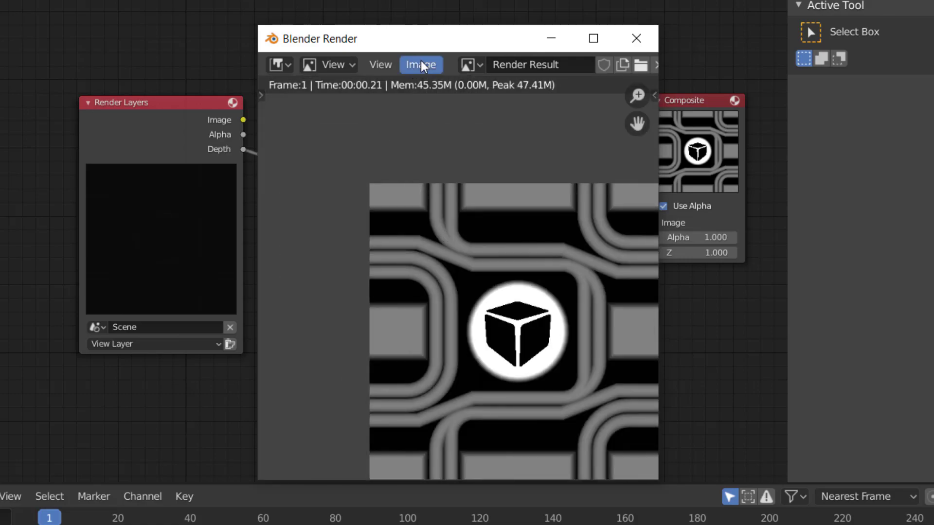
Start saving the rendered image as a new file, choosing the Custom 3D Textures folder on the Desktop.
{"action": "left_click", "coordinate": [426, 63]}
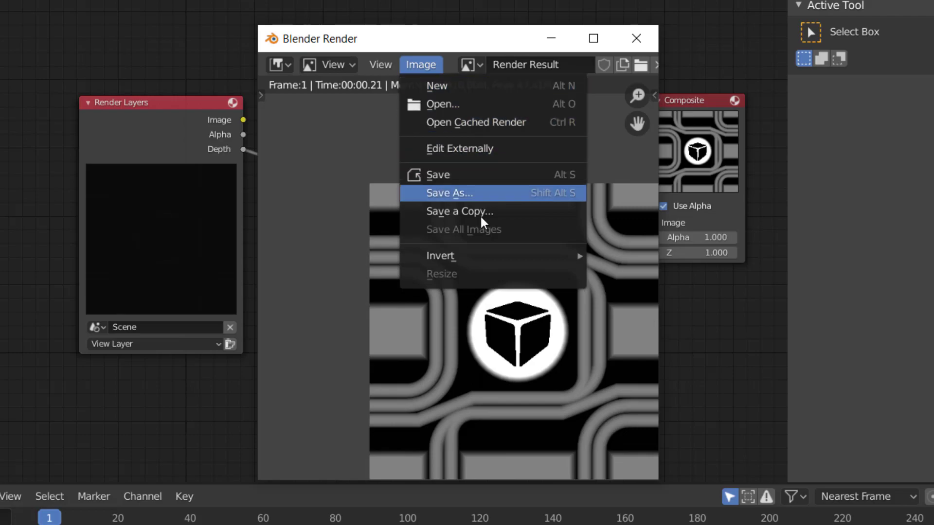
{"action": "left_click", "coordinate": [439, 169]}
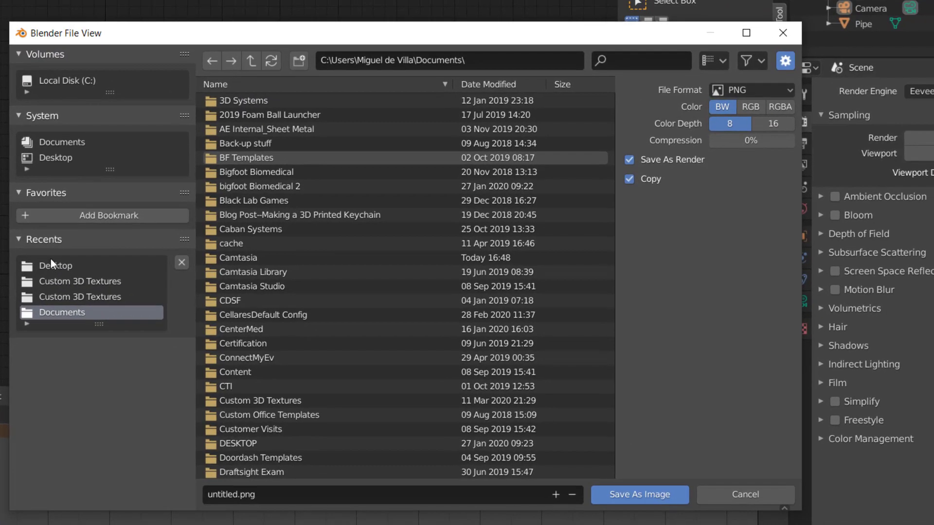
{"action": "left_click", "coordinate": [63, 272]}
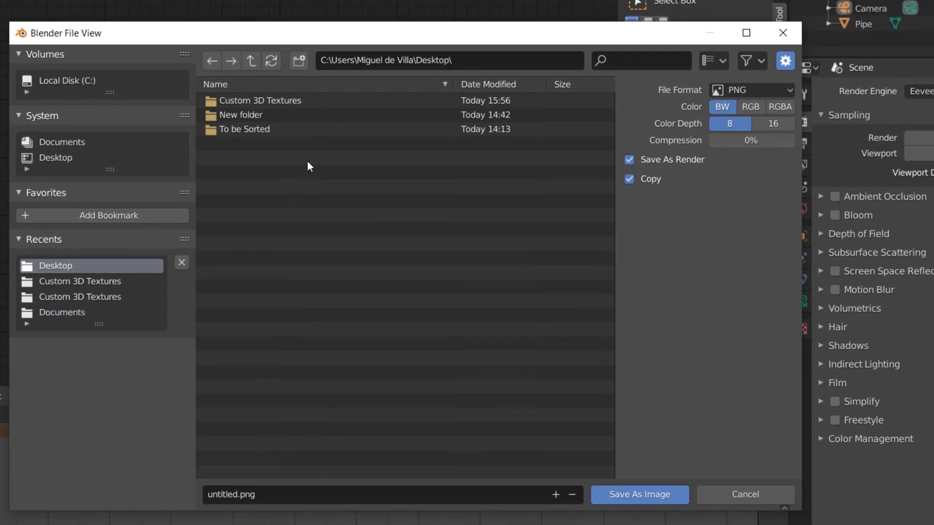
{"action": "left_click", "coordinate": [284, 99]}
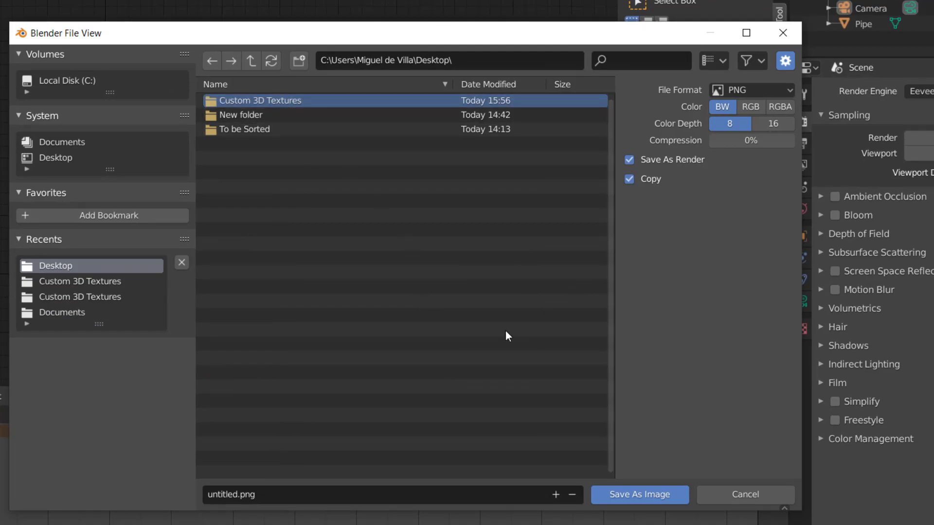
{"action": "left_click", "coordinate": [291, 494]}
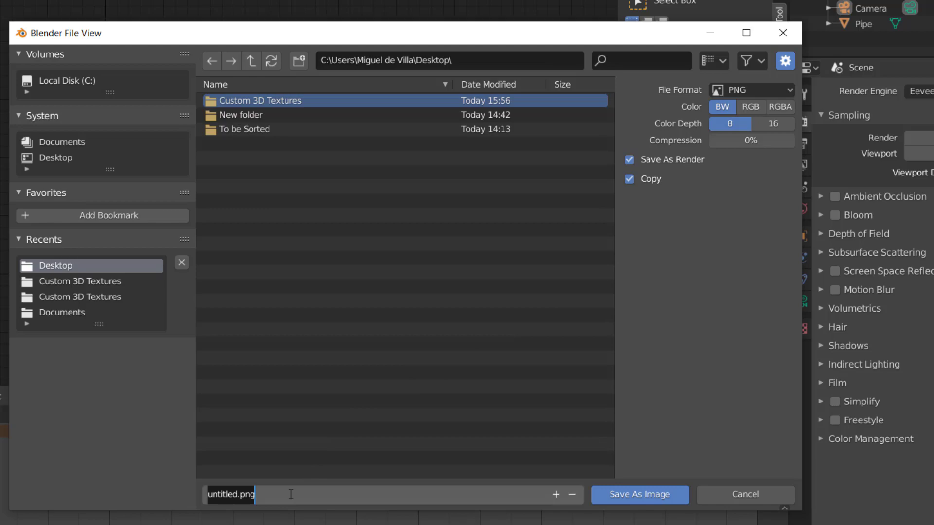
{"action": "type", "text": "Pipe "}
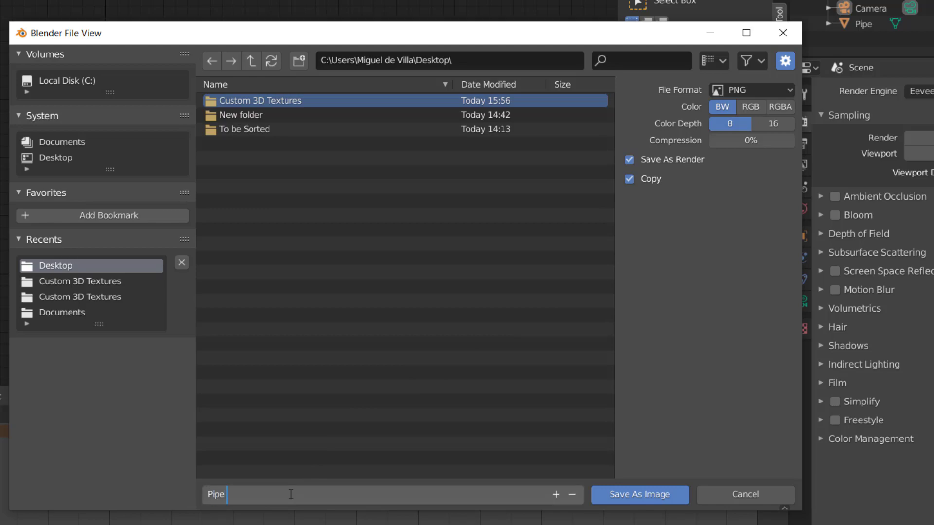
{"action": "type", "text": "Texture"}
{"action": "key", "text": "BackSpace"}
{"action": "key", "text": "BackSpace"}
{"action": "key", "text": "BackSpace"}
{"action": "key", "text": "BackSpace"}
{"action": "key", "text": "BackSpace"}
{"action": "key", "text": "BackSpace"}
{"action": "key", "text": "BackSpace"}
{"action": "key", "text": "BackSpace"}
{"action": "key", "text": "BackSpace"}
{"action": "key", "text": "BackSpace"}
{"action": "key", "text": "BackSpace"}
{"action": "key", "text": "BackSpace"}
Name the image Custom Texture and save it in Custom 3D Textures, overwriting the existing Custom Texture.png.
{"action": "type", "text": "Custom Texture"}
{"action": "left_click", "coordinate": [656, 500]}
{"action": "left_click", "coordinate": [644, 496]}
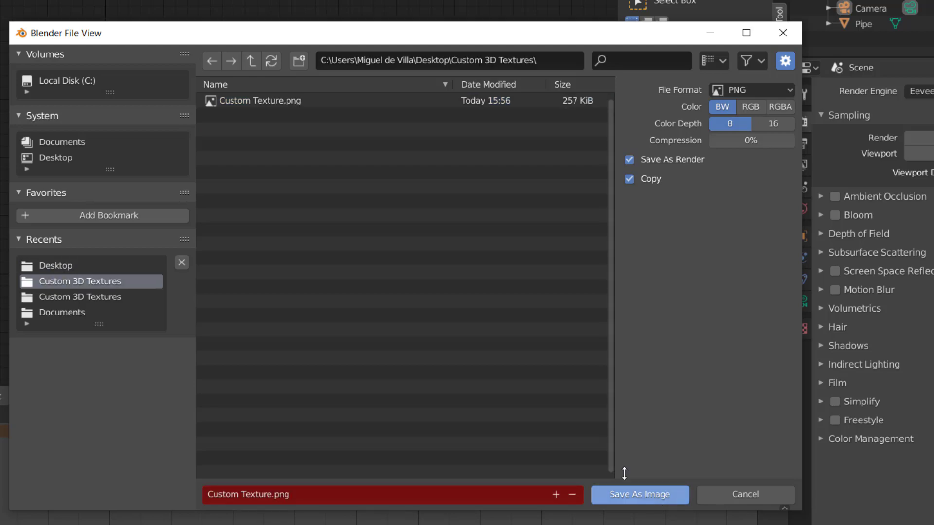
{"action": "left_click", "coordinate": [264, 101]}
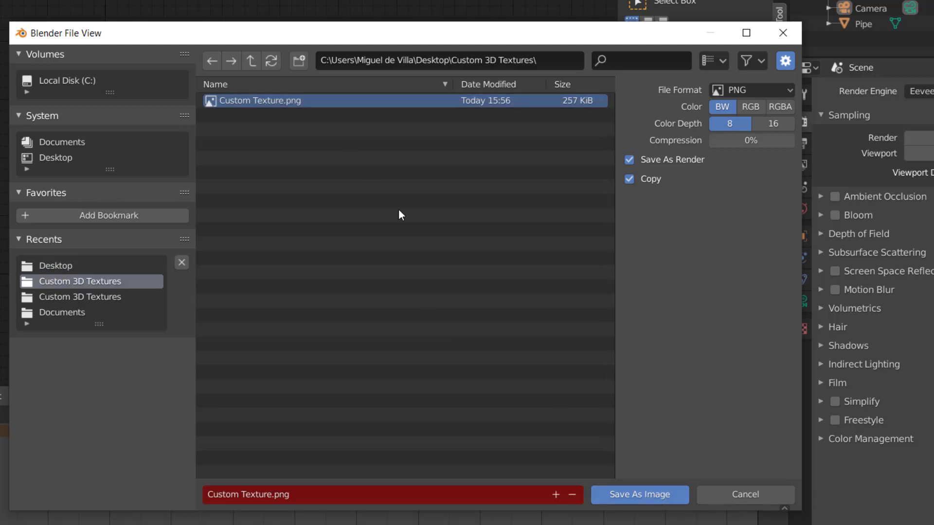
{"action": "left_click", "coordinate": [628, 495]}
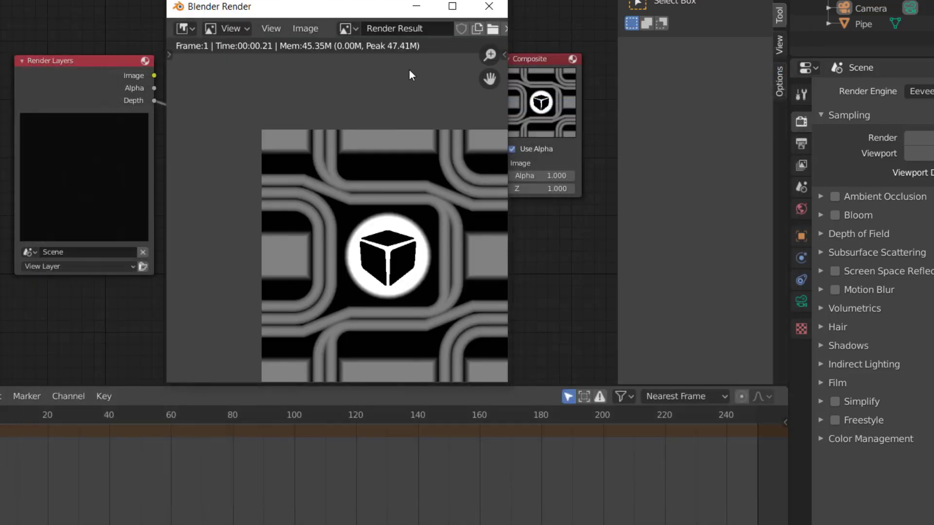
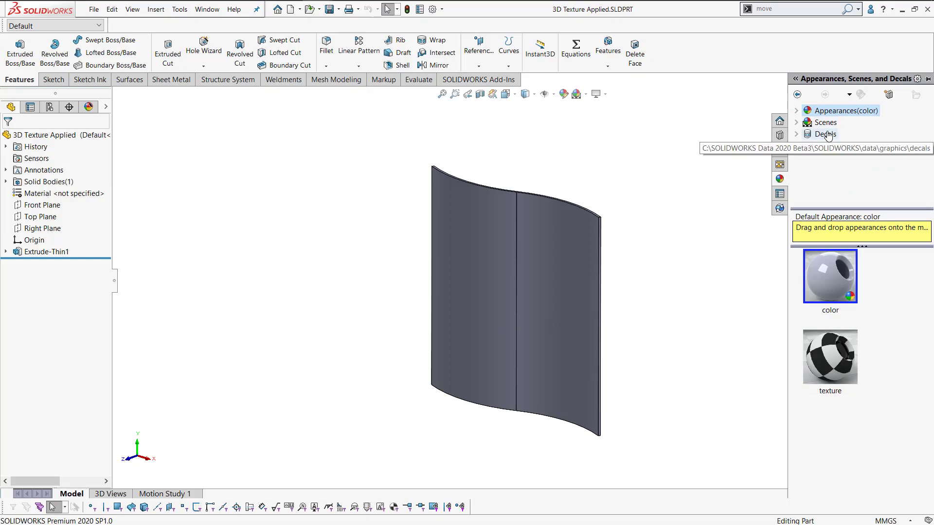
Browse the appearances library to the Custom 3D Textures folder and display its contents.
{"action": "left_click", "coordinate": [796, 111]}
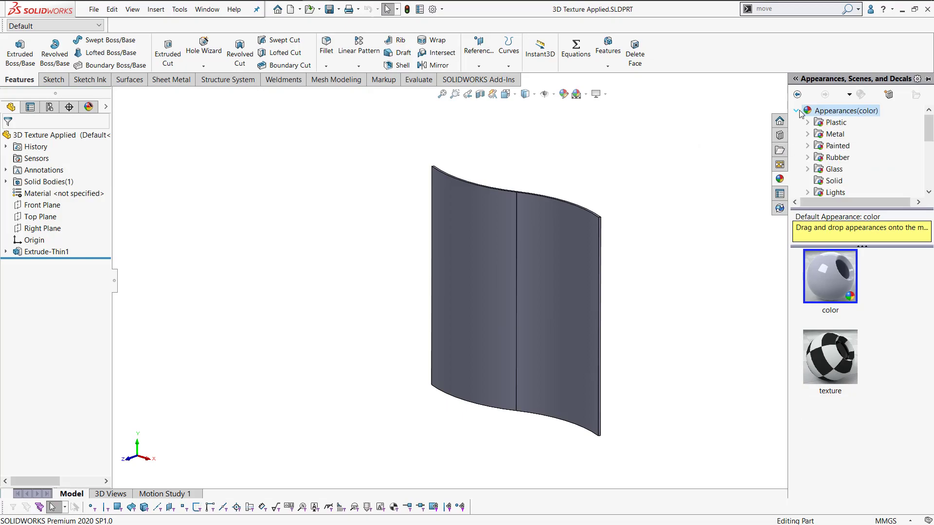
{"action": "scroll", "coordinate": [832, 121], "scroll_direction": "down", "scroll_amount": 3}
{"action": "scroll", "coordinate": [832, 121], "scroll_direction": "down", "scroll_amount": 1}
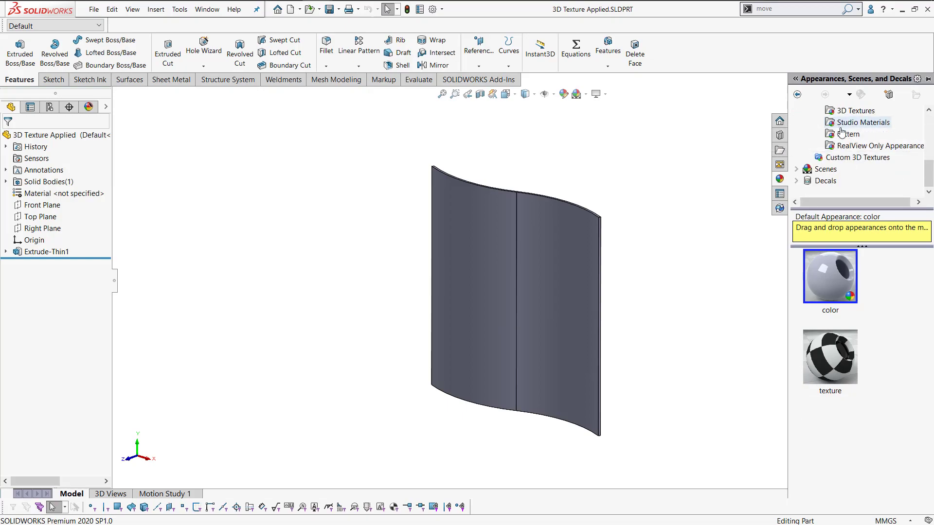
{"action": "left_click", "coordinate": [862, 164]}
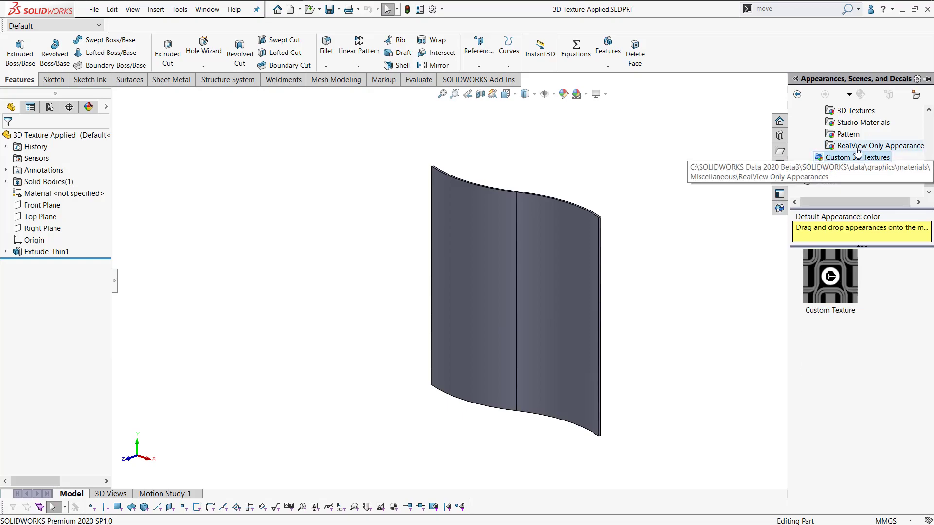
Add the Custom 3D Textures folder on the Desktop as a file location for appearances.
{"action": "scroll", "coordinate": [858, 158], "scroll_direction": "up", "scroll_amount": 4}
{"action": "left_click", "coordinate": [832, 112]}
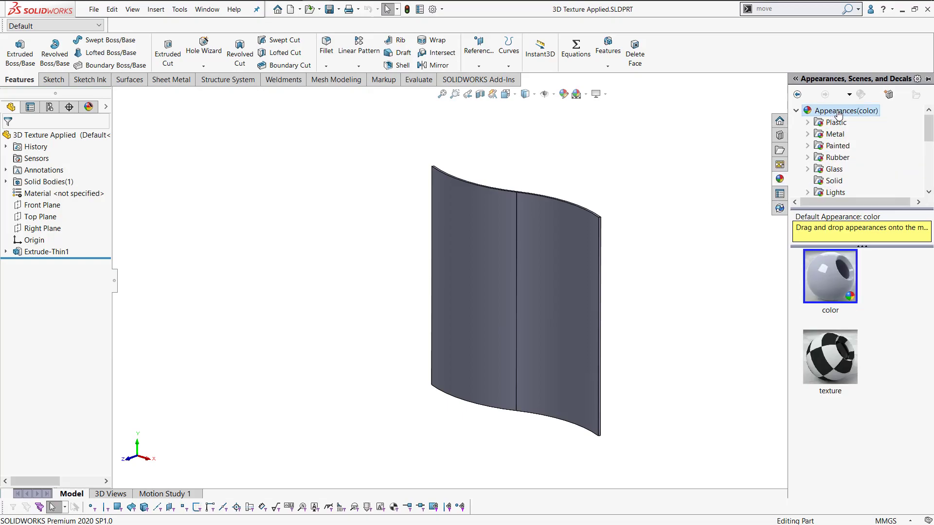
{"action": "left_click", "coordinate": [888, 94]}
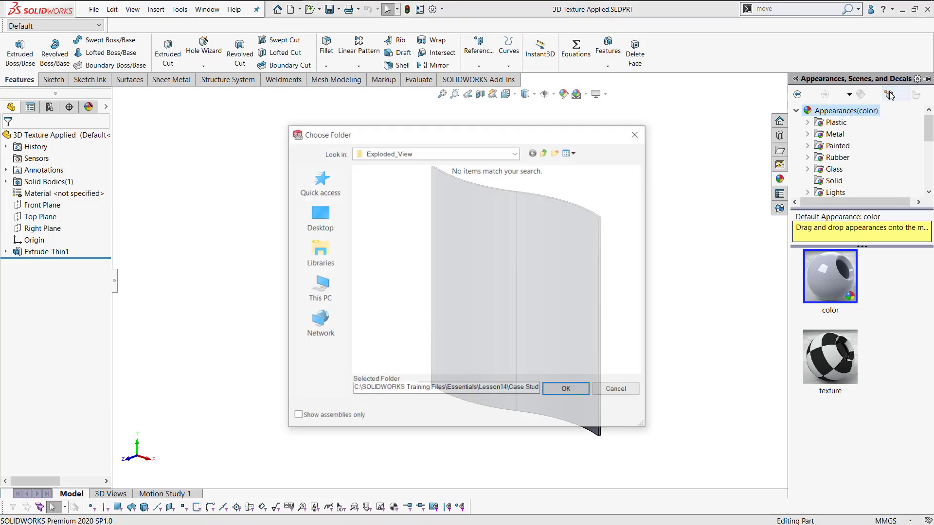
{"action": "left_click", "coordinate": [339, 232]}
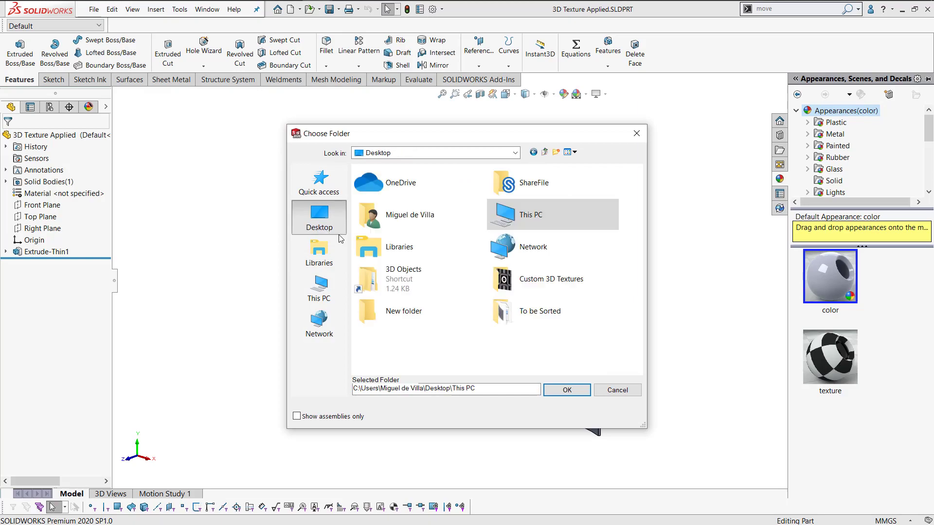
{"action": "double_click", "coordinate": [515, 281]}
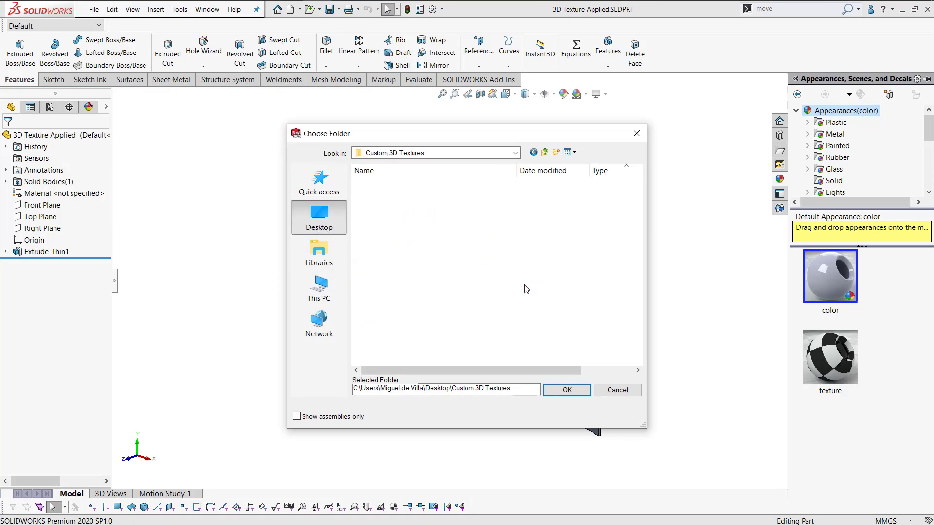
{"action": "left_click", "coordinate": [560, 389]}
Open the Custom 3D Textures folder in the widened appearances library and refresh it to load the current texture image.
{"action": "scroll", "coordinate": [847, 162], "scroll_direction": "down", "scroll_amount": 1}
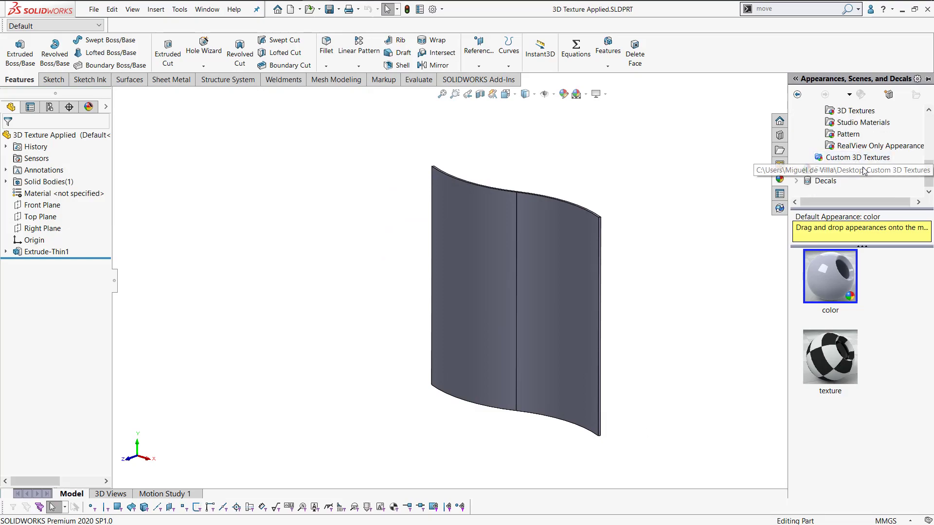
{"action": "left_click", "coordinate": [847, 162]}
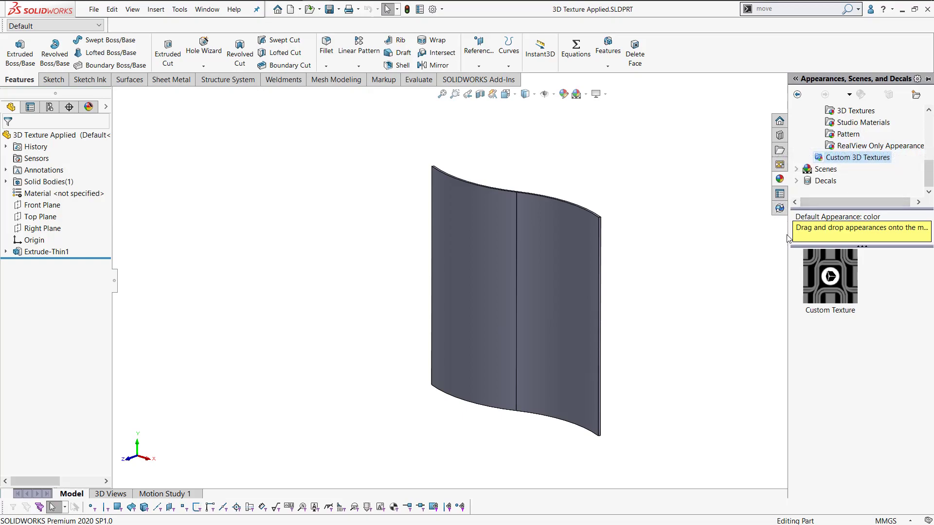
{"action": "left_click_drag", "start_coordinate": [783, 235], "coordinate": [733, 231]}
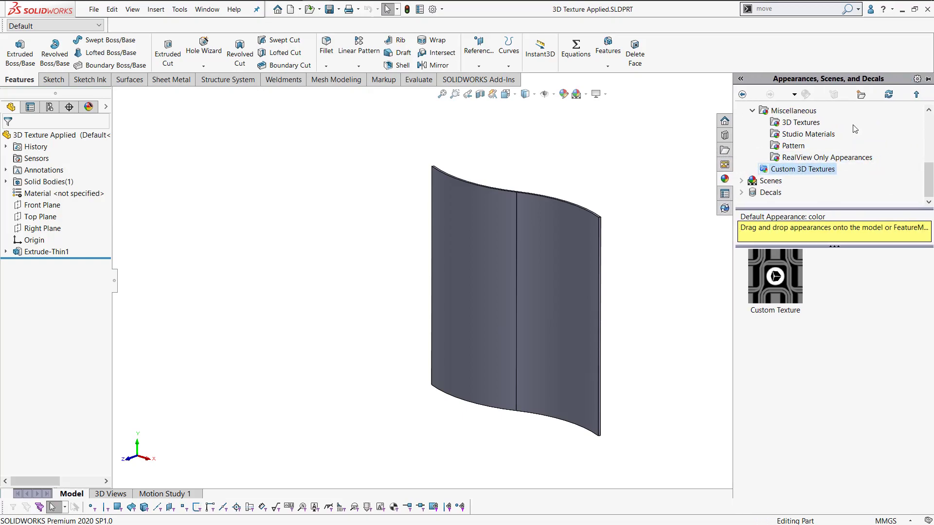
{"action": "left_click", "coordinate": [889, 94]}
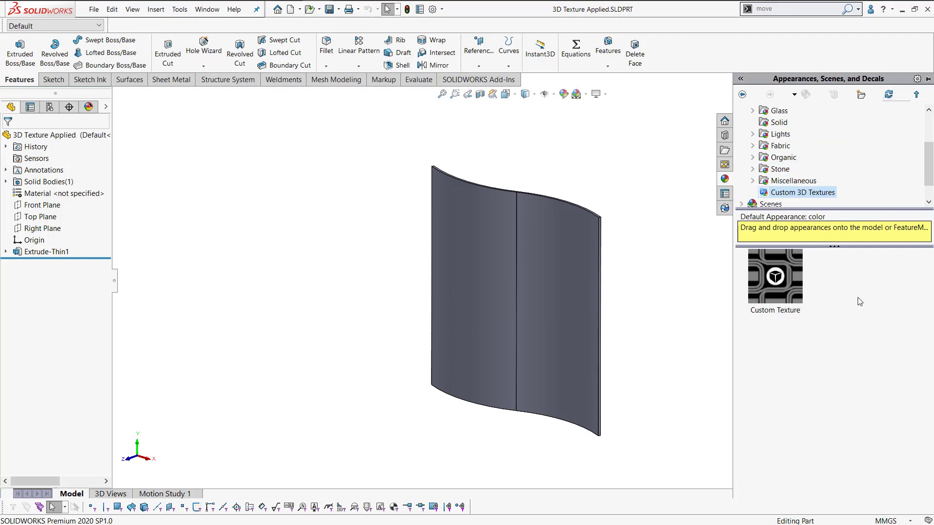
Apply the Custom Texture appearance to only the left curved face of the thin extrusion.
{"action": "left_click", "coordinate": [779, 271]}
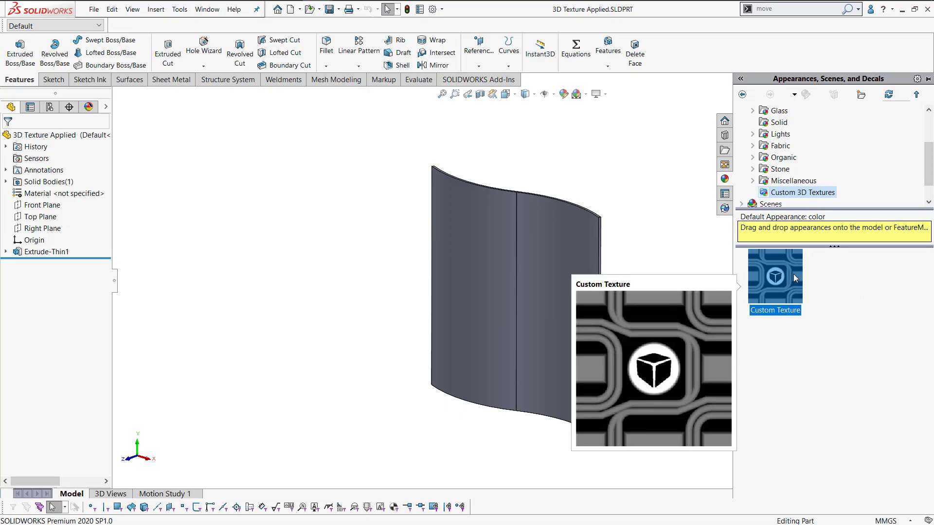
{"action": "left_click_drag", "start_coordinate": [793, 273], "coordinate": [486, 266]}
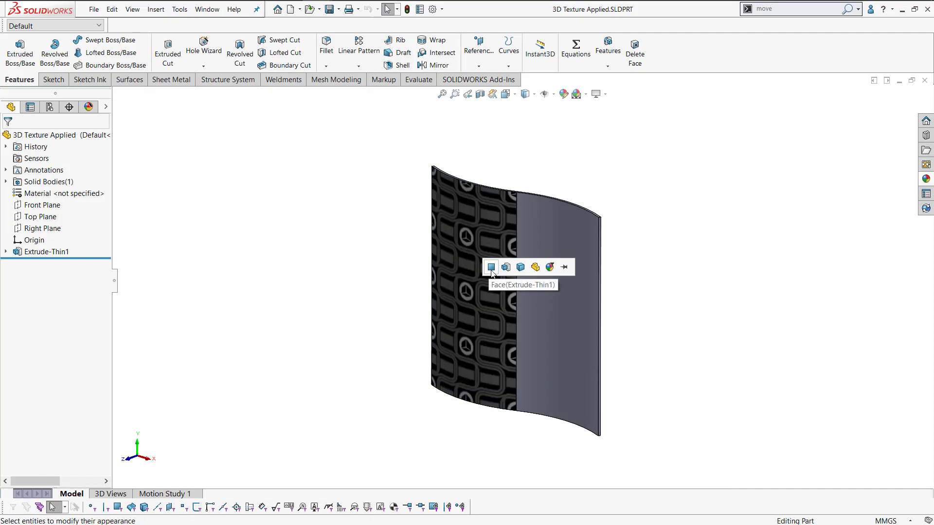
{"action": "left_click", "coordinate": [491, 267]}
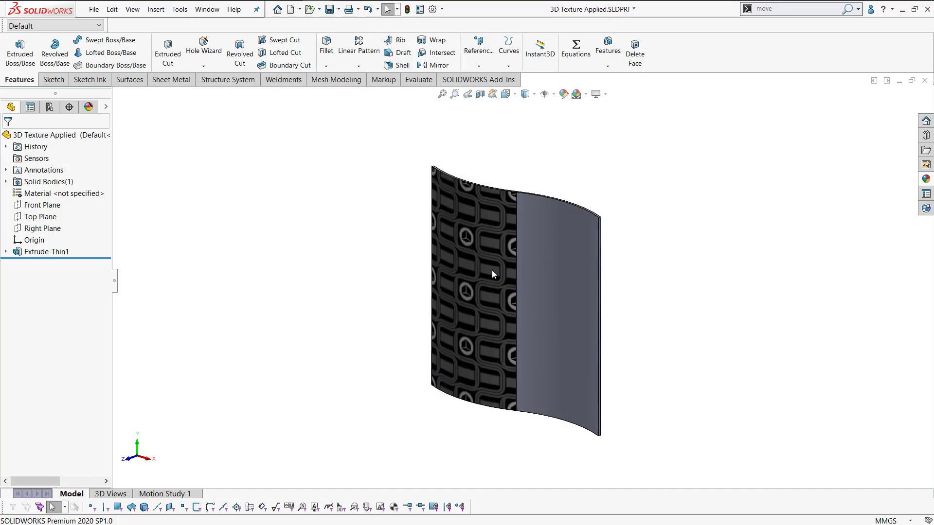
Open the custom texture.png appearance for editing and add the right curved face to its selected geometry.
{"action": "scroll", "coordinate": [482, 284], "scroll_direction": "down", "scroll_amount": 2}
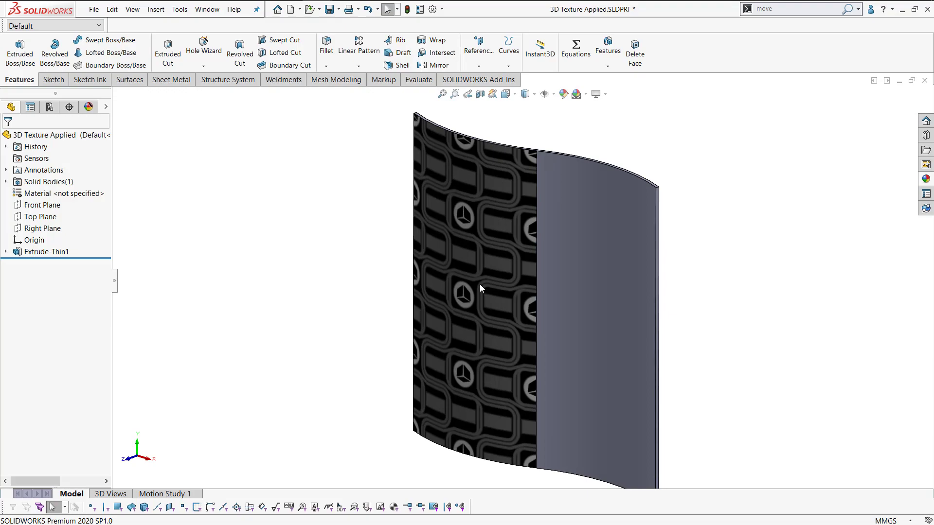
{"action": "left_click", "coordinate": [93, 114]}
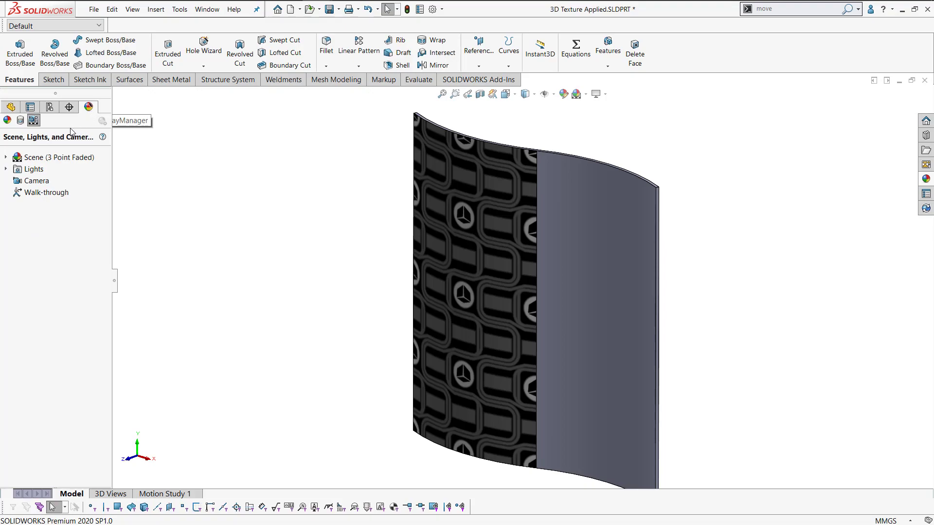
{"action": "left_click_drag", "start_coordinate": [113, 276], "coordinate": [166, 291]}
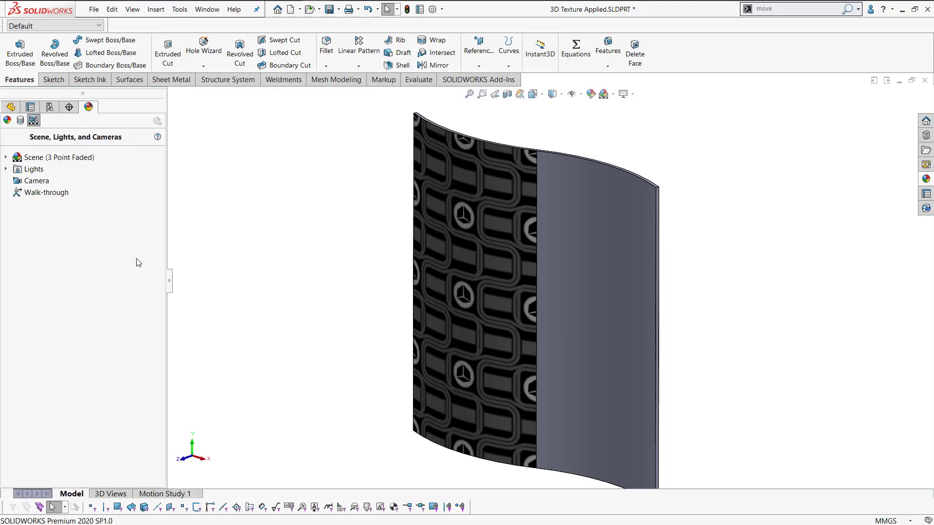
{"action": "left_click", "coordinate": [7, 121]}
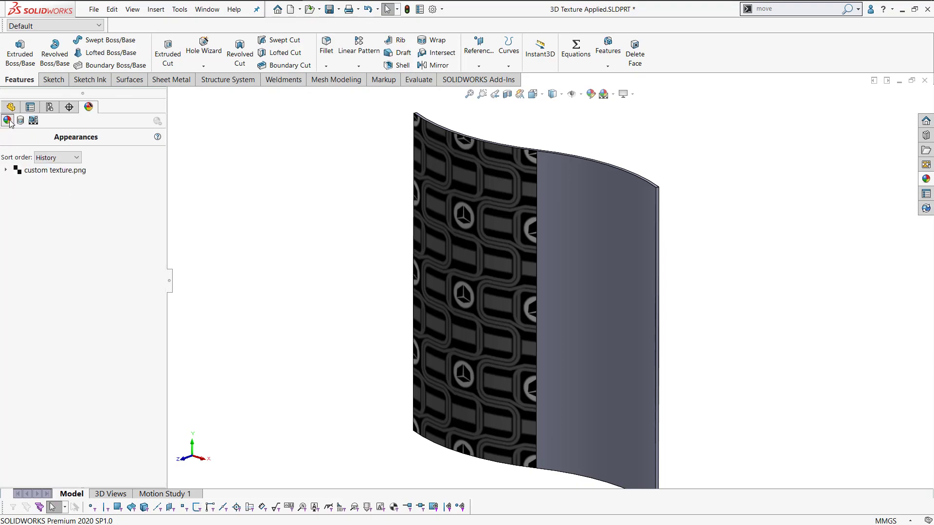
{"action": "right_click", "coordinate": [47, 173]}
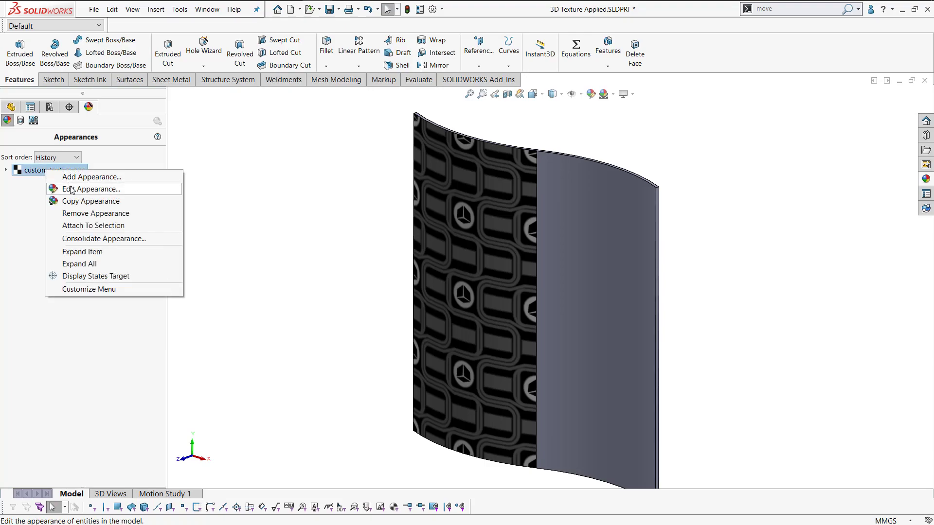
{"action": "left_click", "coordinate": [71, 189]}
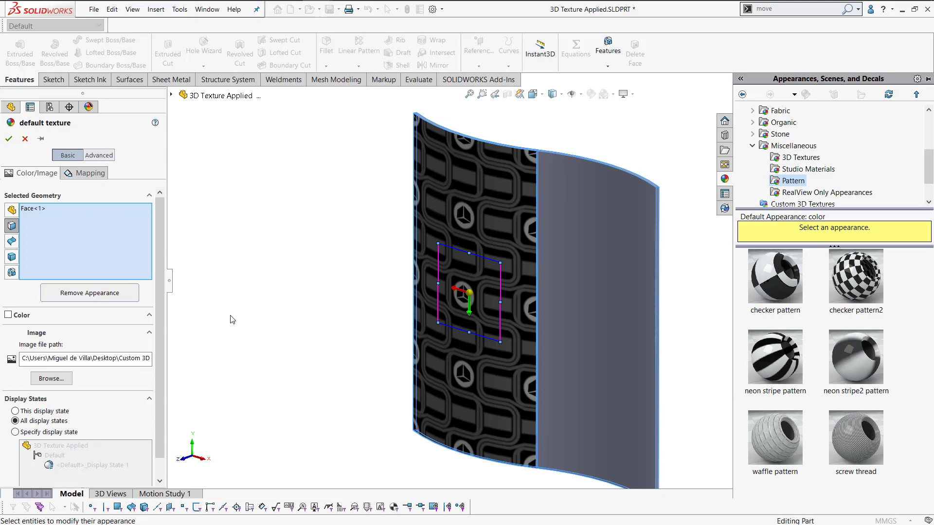
{"action": "left_click", "coordinate": [608, 287]}
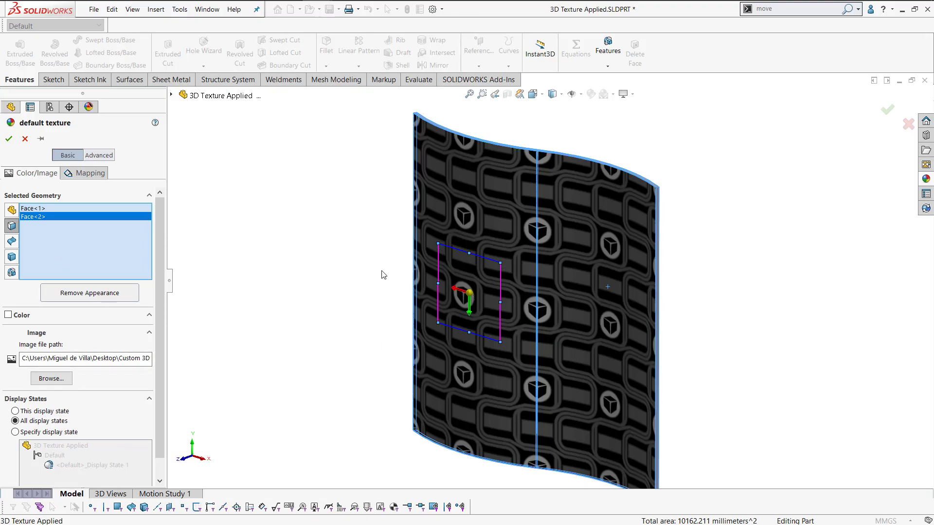
Enlarge the texture tile to about 48.6 mm square and shift it to about 0.12 mm horizontally and -22 mm vertically.
{"action": "middle_click_drag", "start_coordinate": [456, 290], "coordinate": [503, 249]}
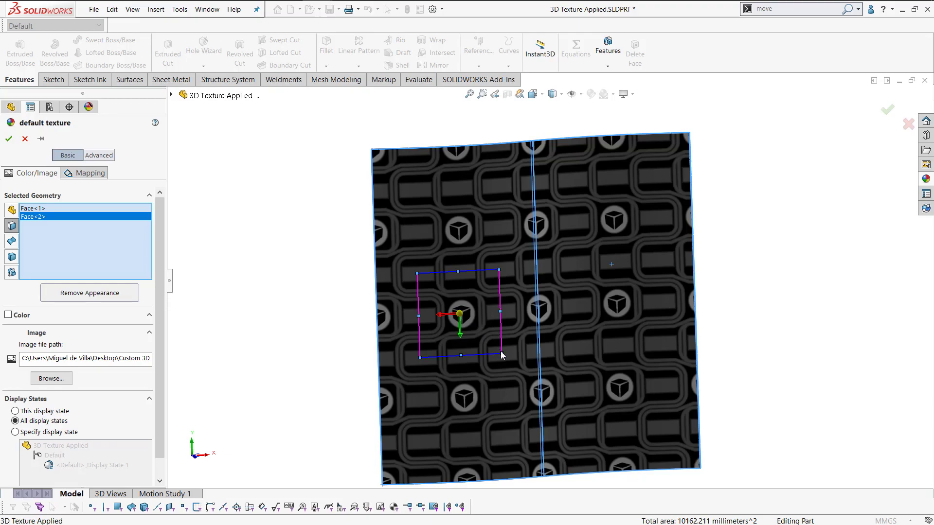
{"action": "mouse_move", "coordinate": [502, 356]}
{"action": "left_mouse_down"}
{"action": "mouse_move", "coordinate": [531, 378]}
{"action": "mouse_move", "coordinate": [513, 366]}
{"action": "left_mouse_up"}
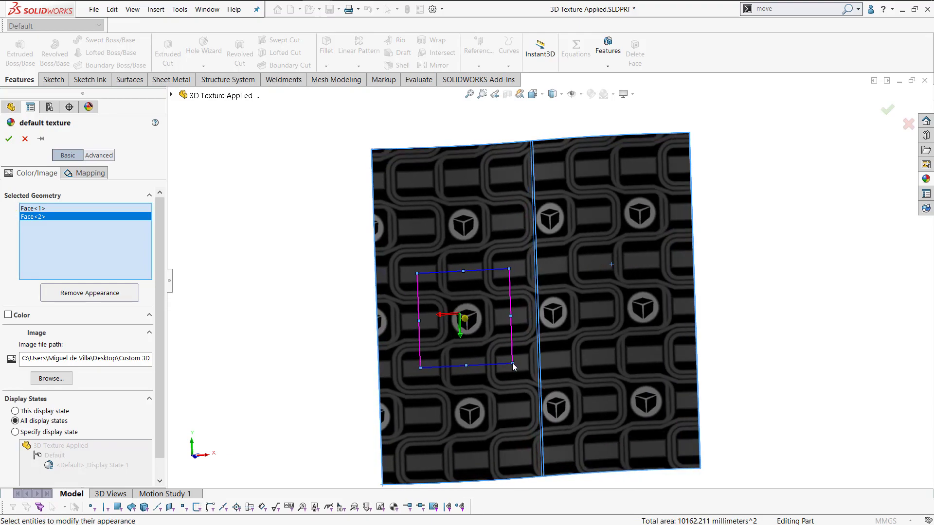
{"action": "left_click_drag", "start_coordinate": [479, 322], "coordinate": [498, 361]}
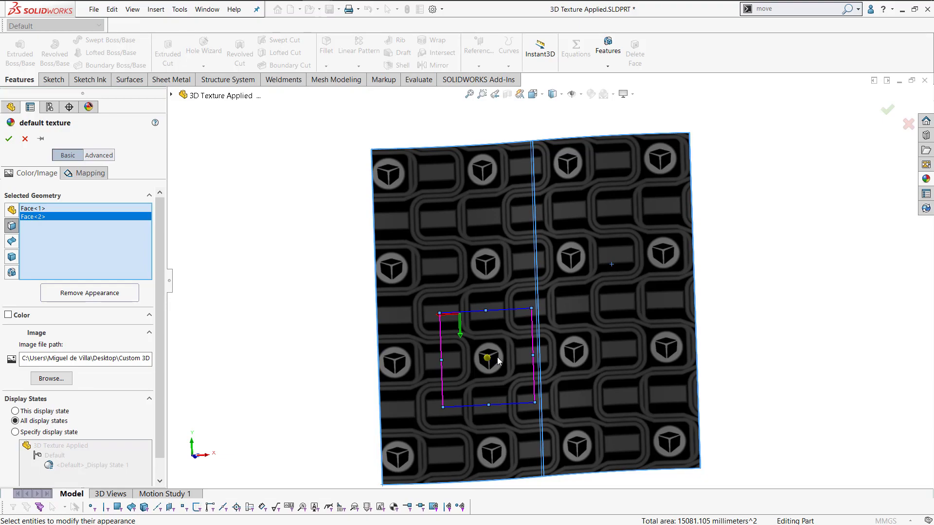
{"action": "left_click_drag", "start_coordinate": [528, 401], "coordinate": [515, 370]}
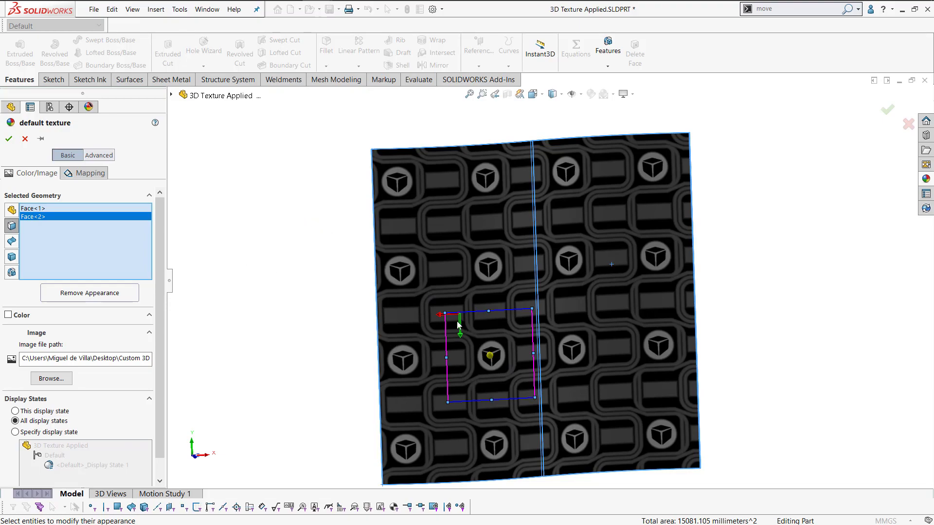
{"action": "left_click_drag", "start_coordinate": [445, 315], "coordinate": [371, 242]}
{"action": "left_click_drag", "start_coordinate": [442, 275], "coordinate": [451, 337]}
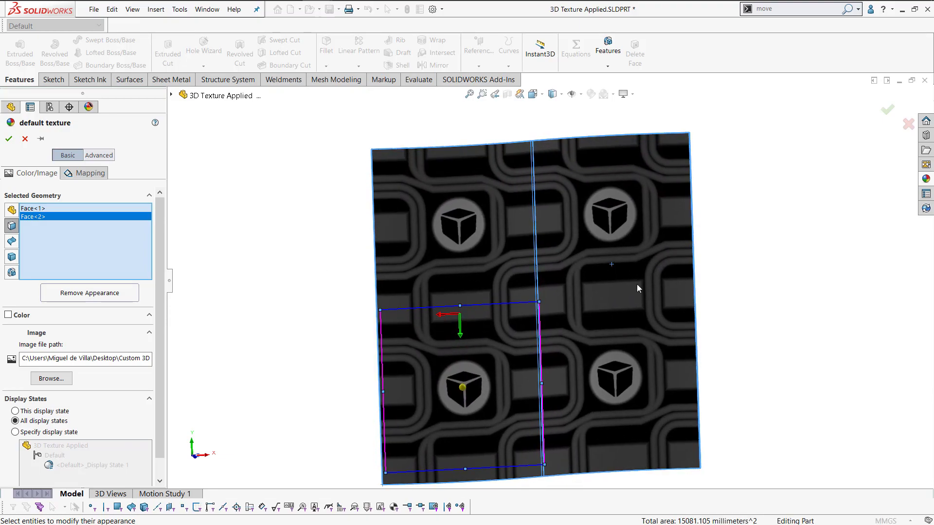
Review the texture's basic and advanced mapping, size and orientation settings, and accept the edited appearance.
{"action": "left_click", "coordinate": [93, 179]}
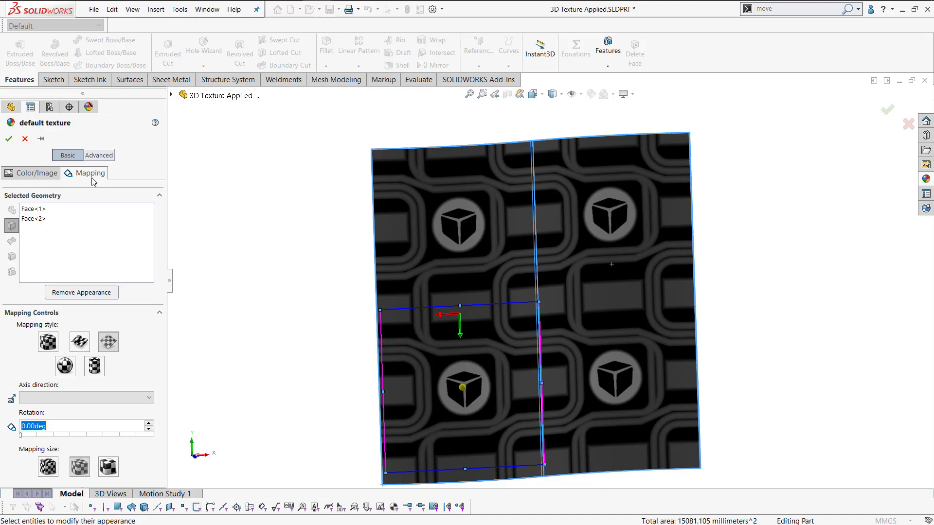
{"action": "middle_click_drag", "start_coordinate": [715, 273], "coordinate": [701, 235]}
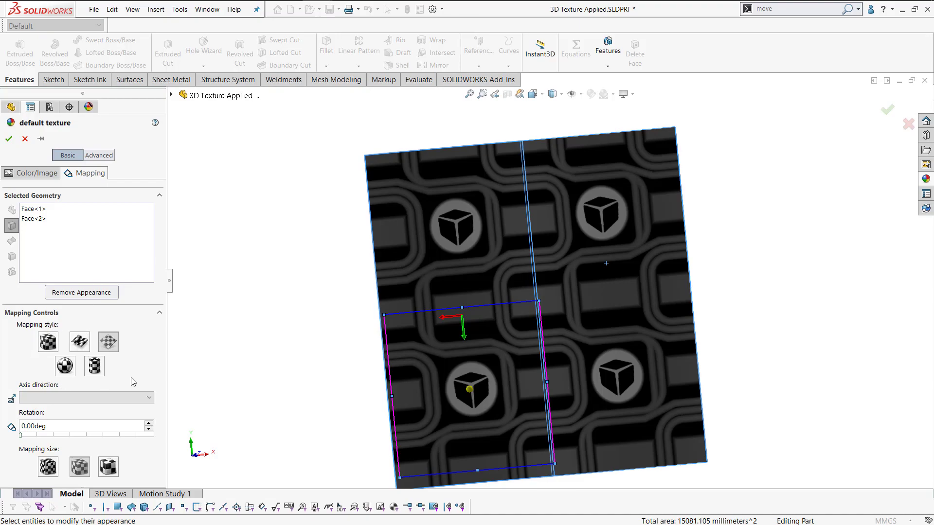
{"action": "left_click", "coordinate": [102, 157]}
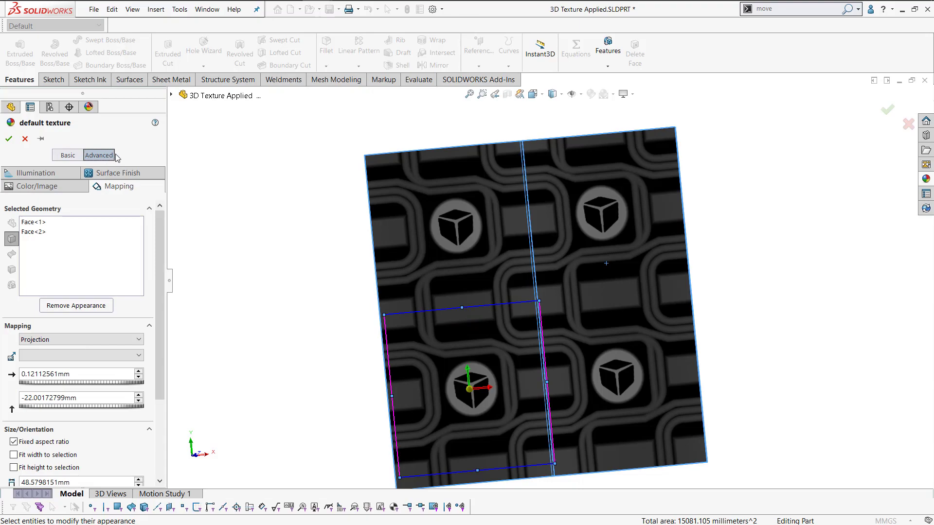
{"action": "scroll", "coordinate": [162, 222], "scroll_direction": "down", "scroll_amount": 3}
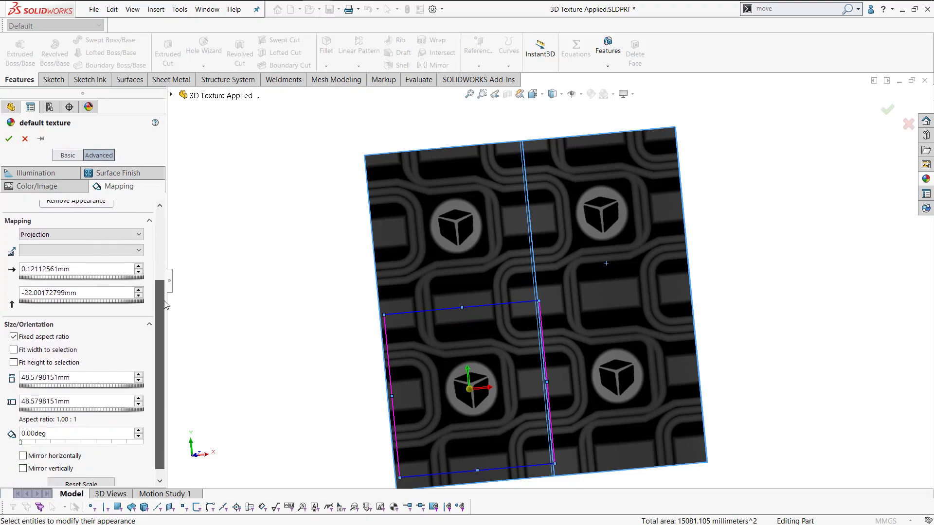
{"action": "left_click", "coordinate": [8, 140]}
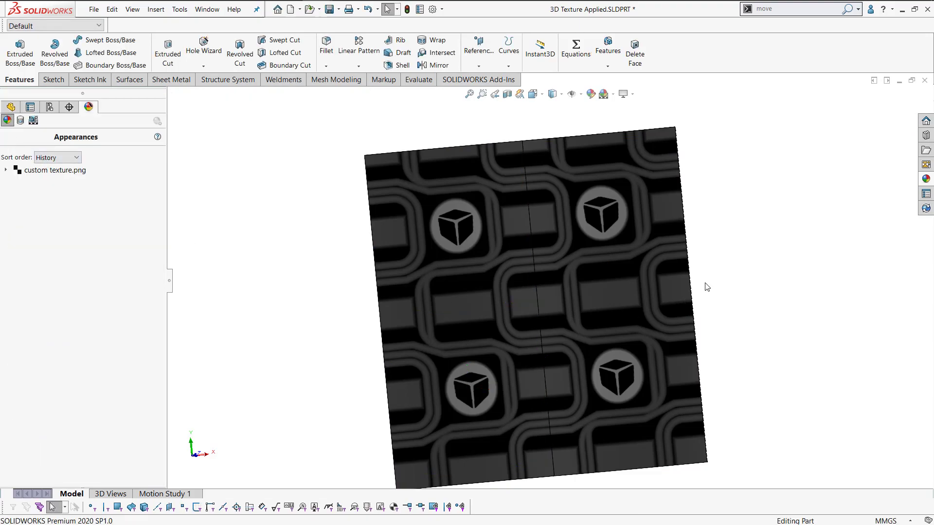
Start a 3D Texture on the Extrude-Thin1 solid body and enable 3D conversion for both custom texture entries.
{"action": "middle_click_drag", "start_coordinate": [713, 225], "coordinate": [683, 225]}
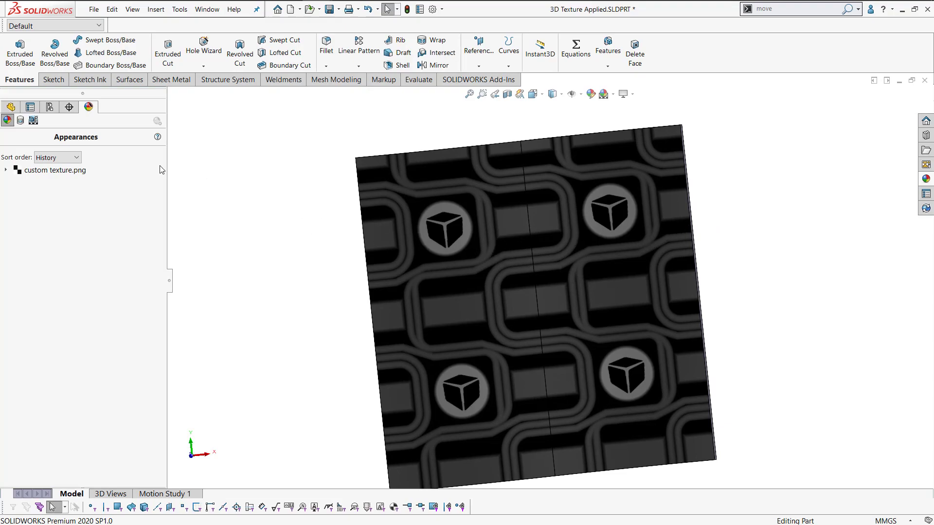
{"action": "left_click", "coordinate": [11, 107]}
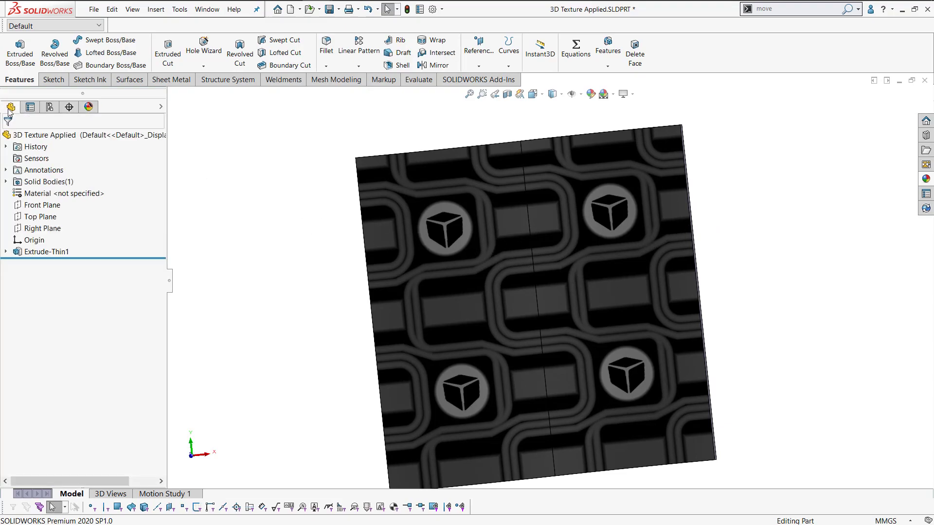
{"action": "left_click", "coordinate": [6, 183]}
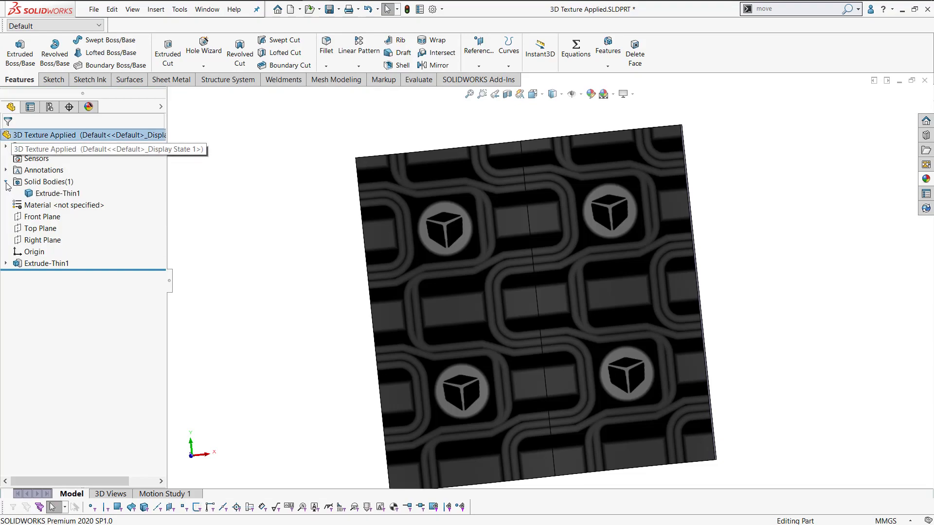
{"action": "right_click", "coordinate": [48, 201]}
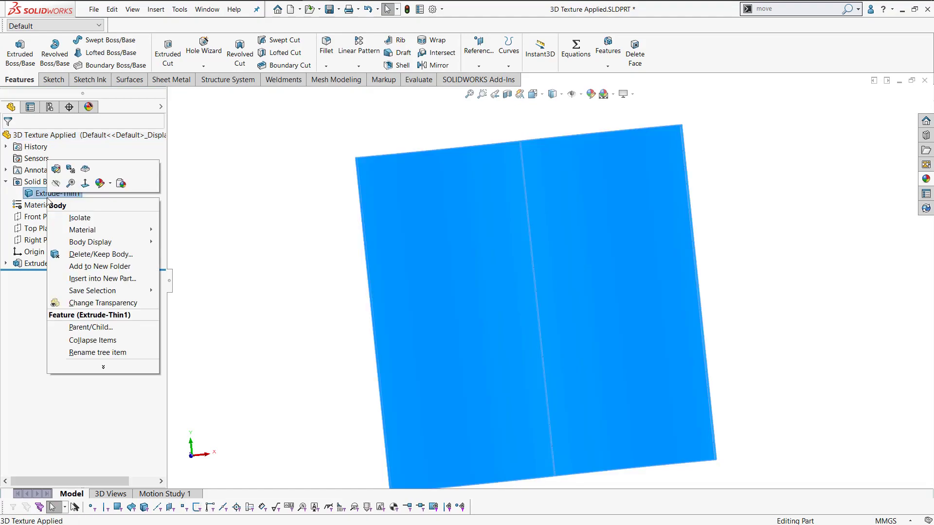
{"action": "left_click", "coordinate": [86, 170]}
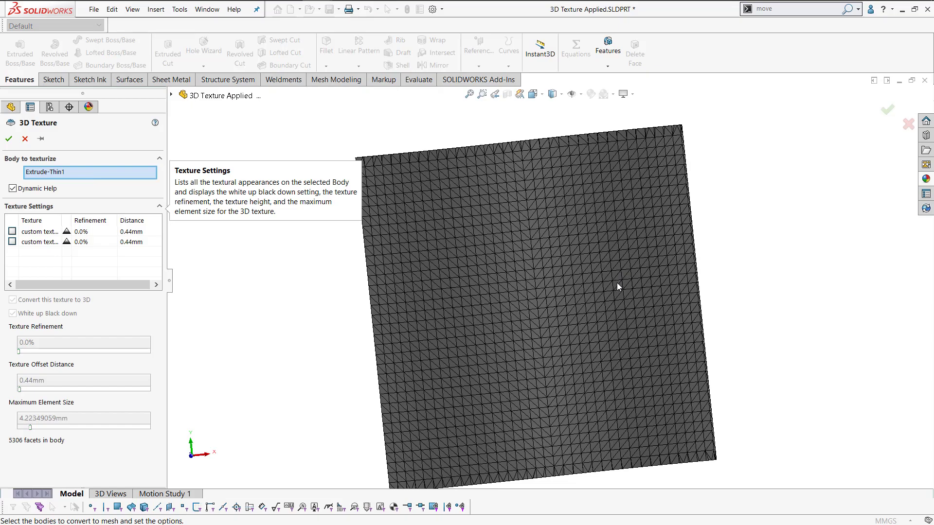
{"action": "middle_click_drag", "start_coordinate": [617, 283], "coordinate": [665, 297]}
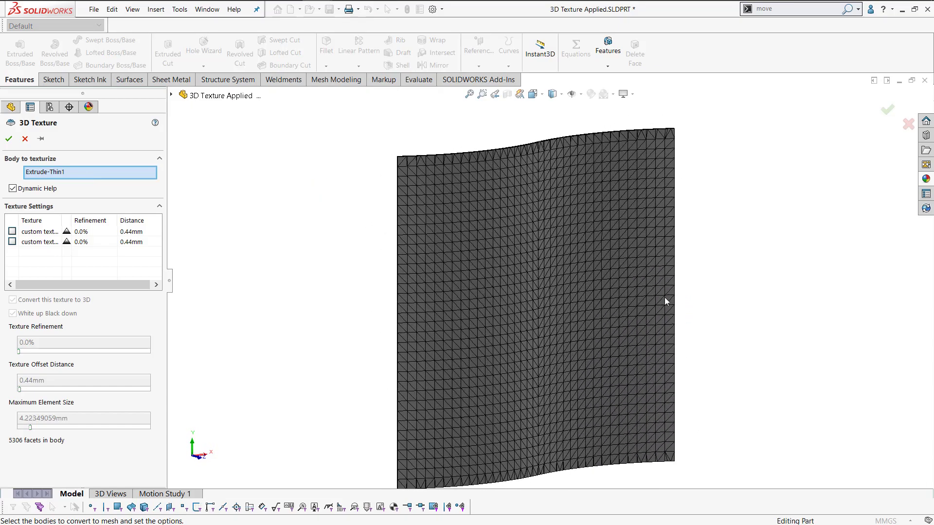
{"action": "left_click", "coordinate": [12, 232]}
{"action": "left_click", "coordinate": [13, 241]}
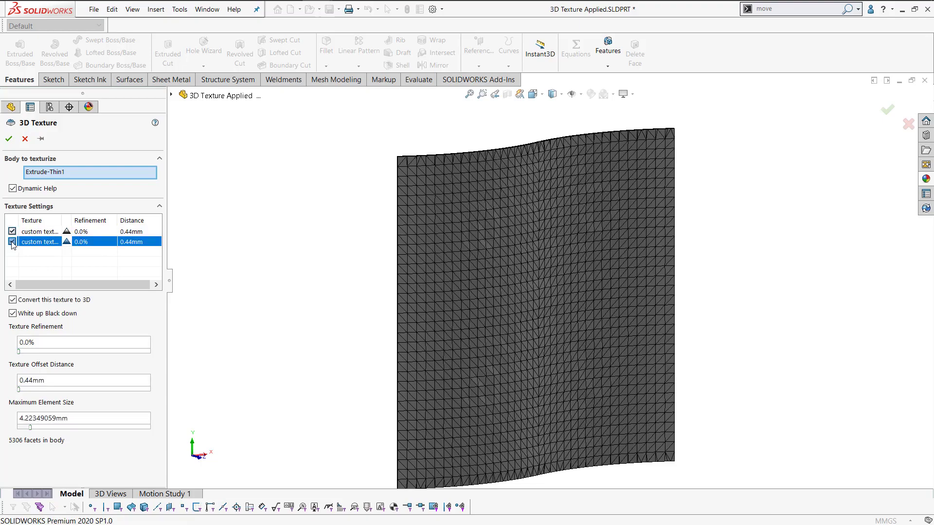
Set the texture offset distance of the first custom texture entry to 1 mm.
{"action": "left_click", "coordinate": [42, 232]}
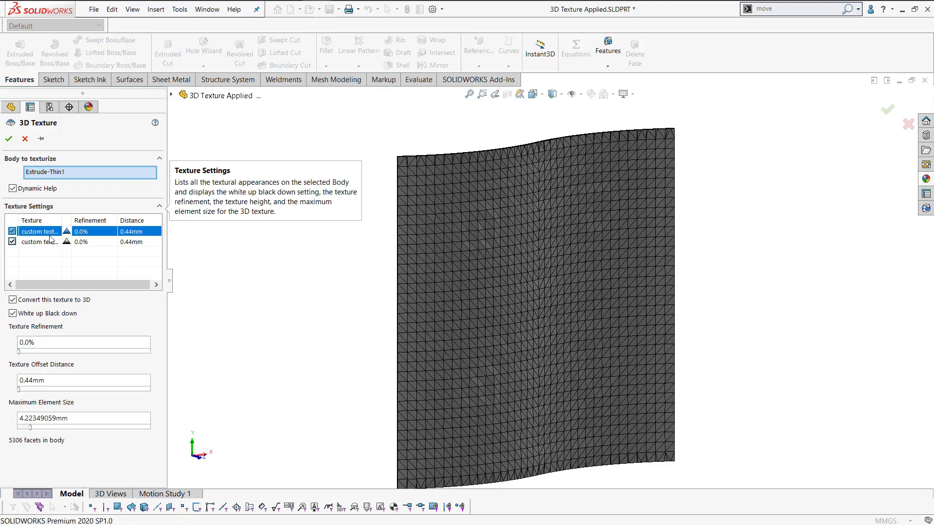
{"action": "left_click", "coordinate": [54, 379]}
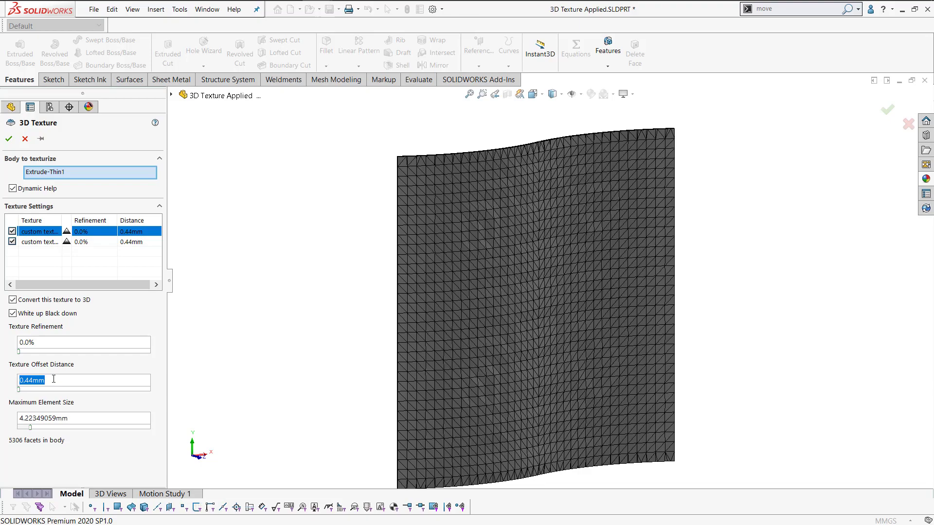
{"action": "type", "text": "1"}
{"action": "key", "text": "Return"}
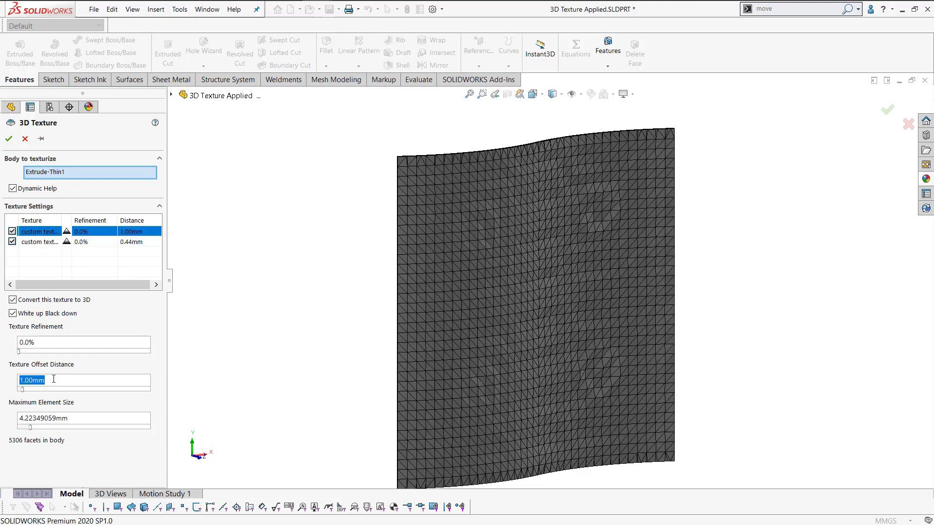
Reduce the maximum element size to about 0.76 mm and check the mesh around the cube emblem.
{"action": "middle_click_drag", "start_coordinate": [645, 261], "coordinate": [615, 261]}
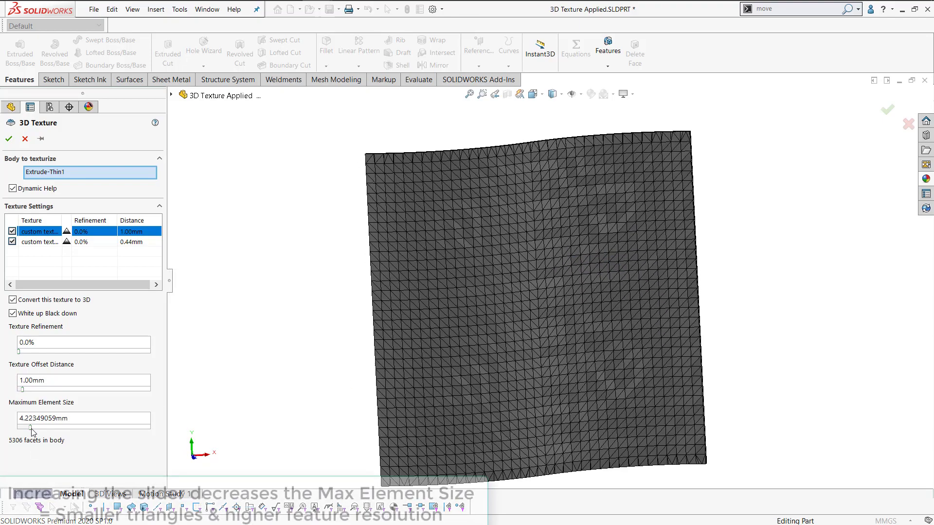
{"action": "left_click_drag", "start_coordinate": [32, 431], "coordinate": [91, 431]}
{"action": "scroll", "coordinate": [645, 213], "scroll_direction": "down", "scroll_amount": 3}
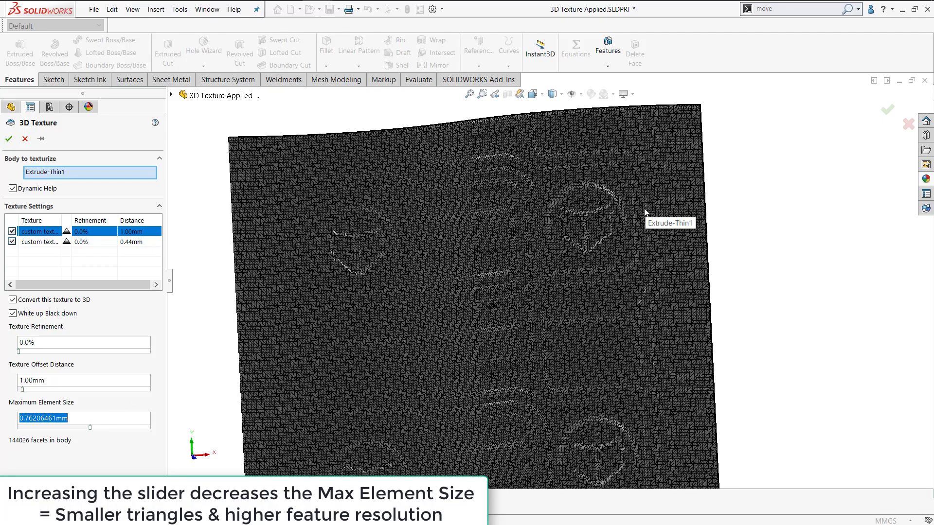
{"action": "scroll", "coordinate": [624, 192], "scroll_direction": "down", "scroll_amount": 5}
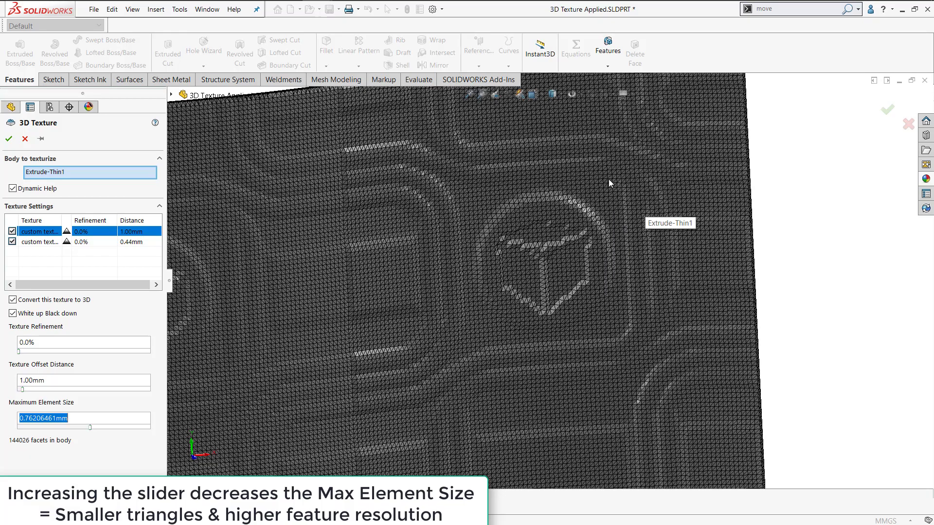
{"action": "scroll", "coordinate": [585, 211], "scroll_direction": "down", "scroll_amount": 4}
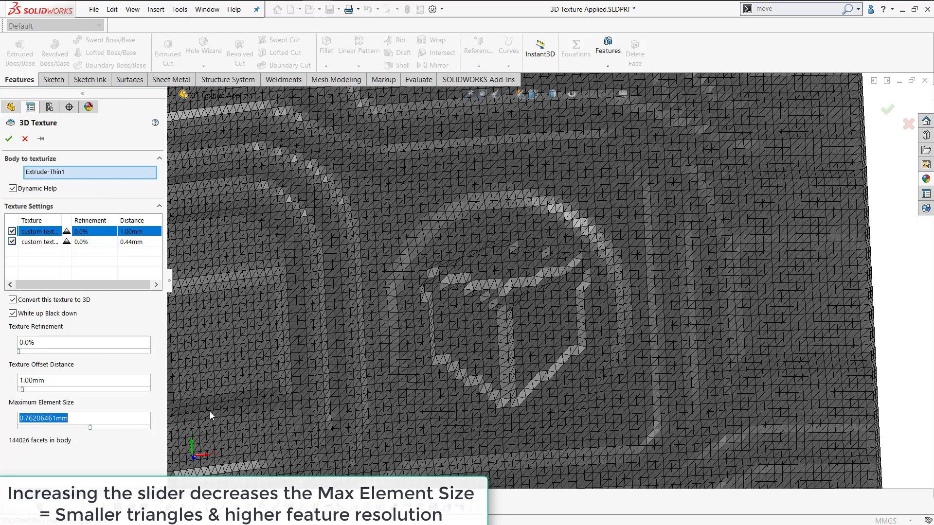
Raise the first custom texture's refinement to 90.0% and compare the refined mesh with the other face.
{"action": "mouse_move", "coordinate": [23, 353]}
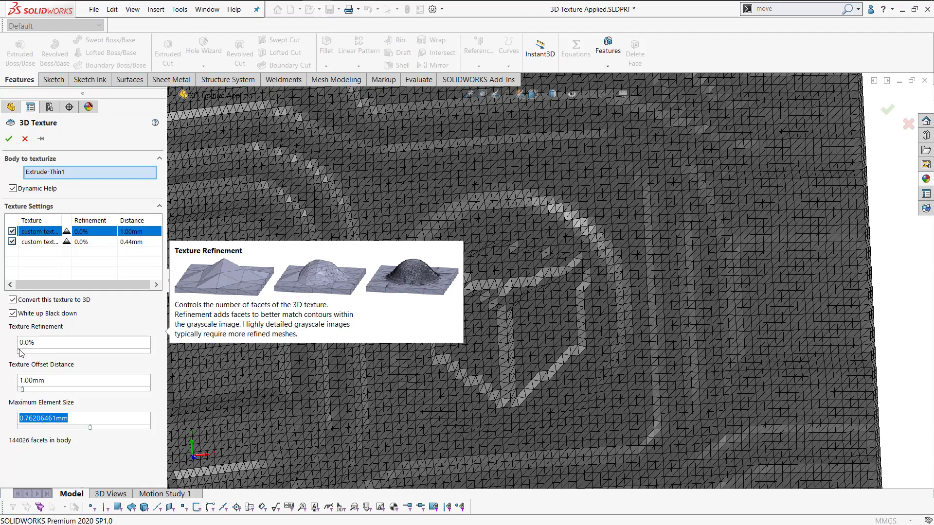
{"action": "left_click_drag", "start_coordinate": [20, 351], "coordinate": [67, 351]}
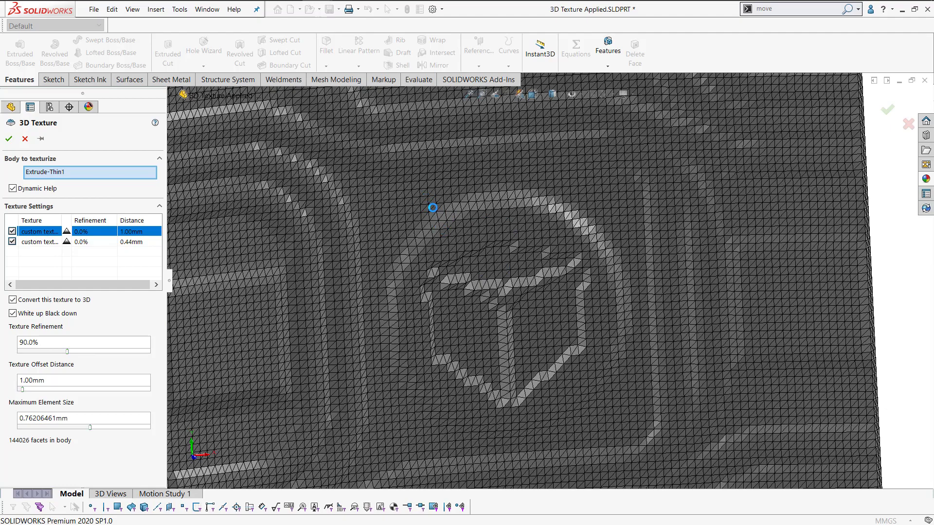
{"action": "scroll", "coordinate": [486, 250], "scroll_direction": "down", "scroll_amount": 10}
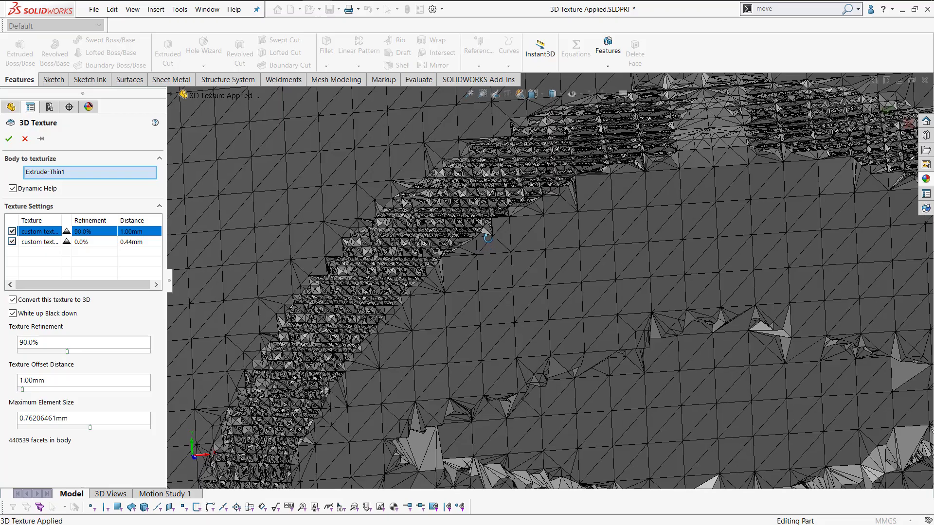
{"action": "scroll", "coordinate": [489, 238], "scroll_direction": "up", "scroll_amount": 10}
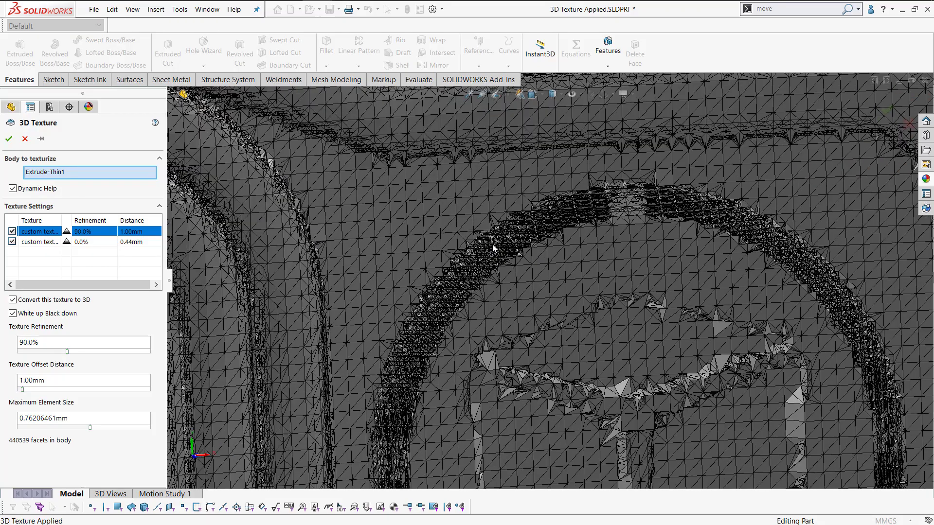
{"action": "scroll", "coordinate": [509, 284], "scroll_direction": "up", "scroll_amount": 10}
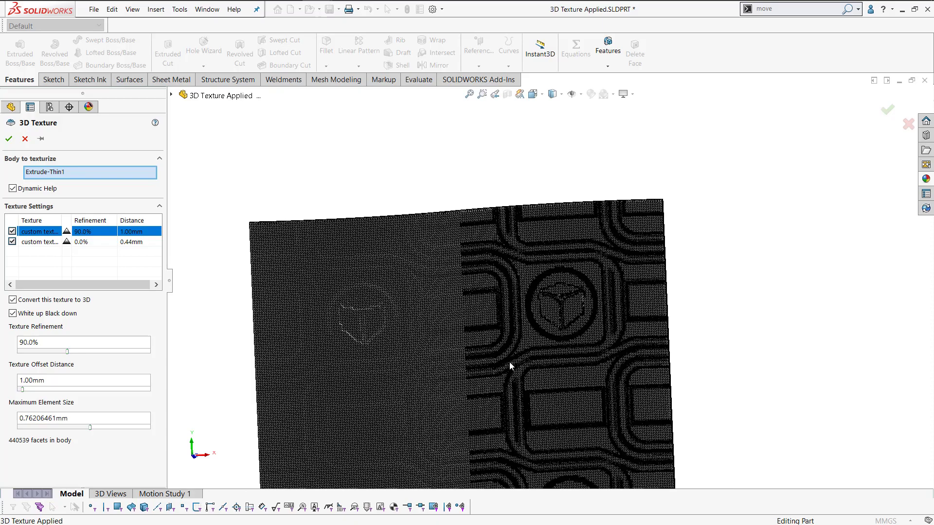
{"action": "middle_click_drag", "start_coordinate": [509, 351], "coordinate": [536, 251], "text": "ctrl"}
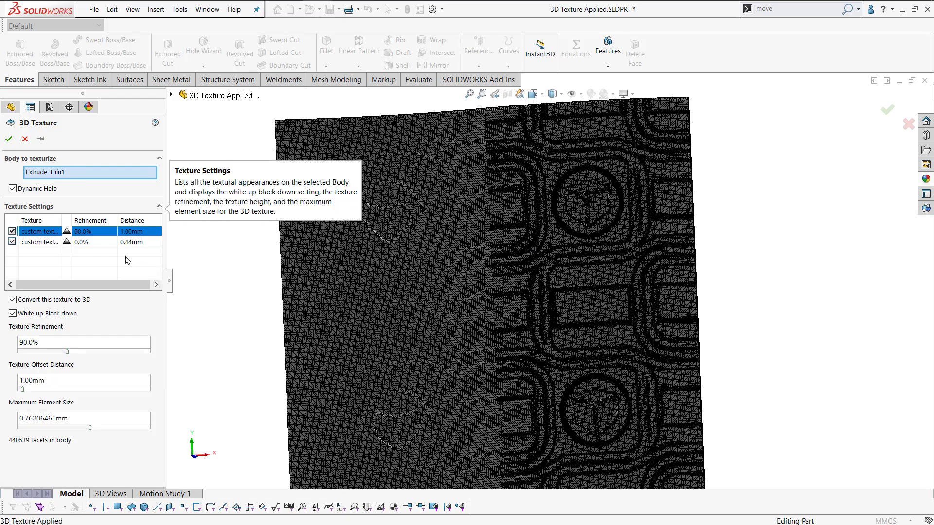
Set the second custom texture entry's refinement to 90.9% and its texture offset distance to 1 mm.
{"action": "left_click", "coordinate": [107, 242]}
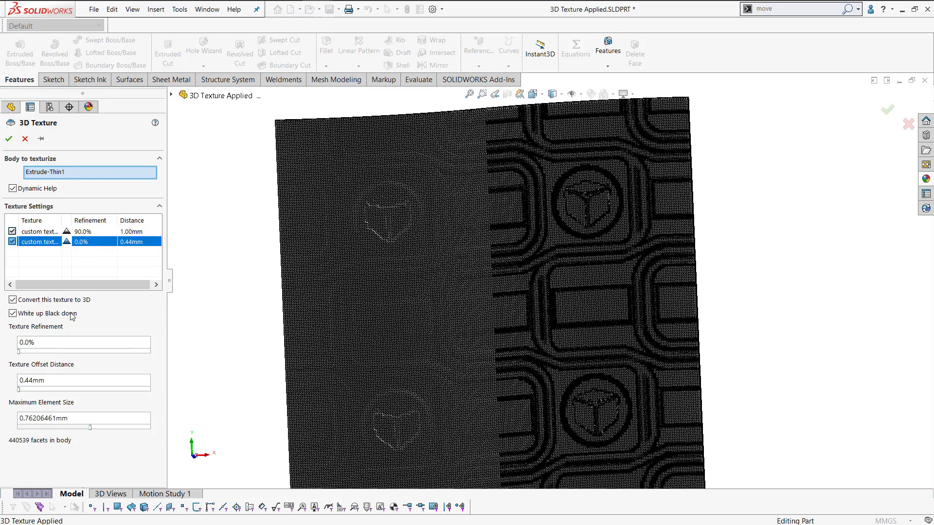
{"action": "left_click", "coordinate": [38, 346]}
{"action": "left_click_drag", "start_coordinate": [20, 351], "coordinate": [73, 351]}
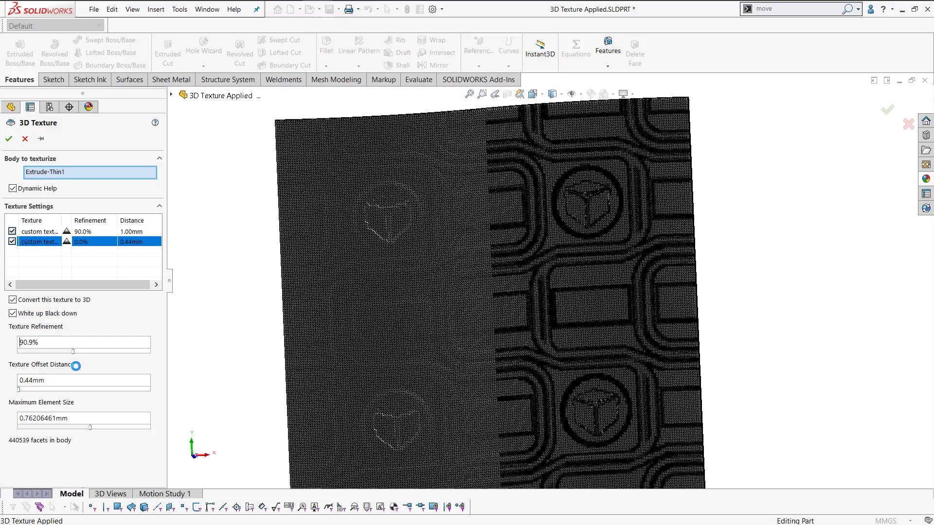
{"action": "double_click", "coordinate": [53, 381]}
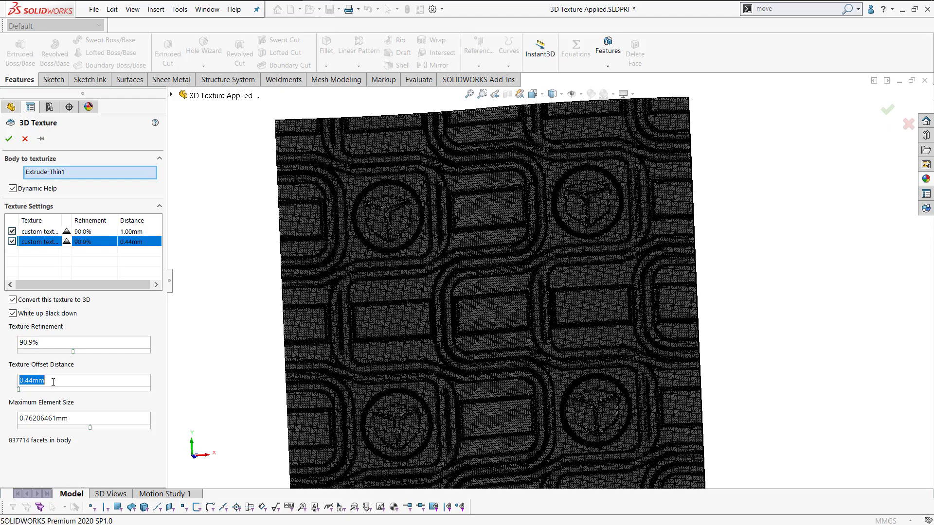
{"action": "type", "text": "1"}
{"action": "key", "text": "Return"}
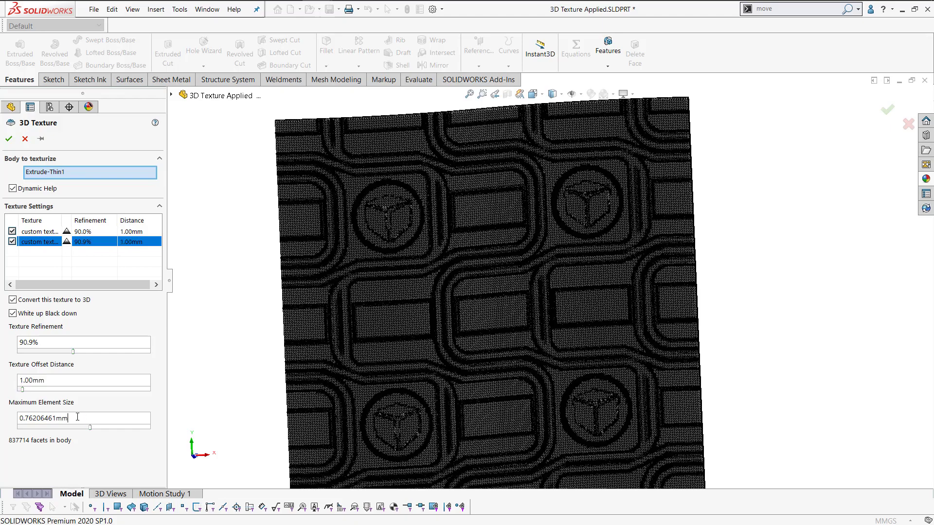
Reduce the maximum element size to about 0.49 mm for a finer mesh.
{"action": "double_click", "coordinate": [77, 417]}
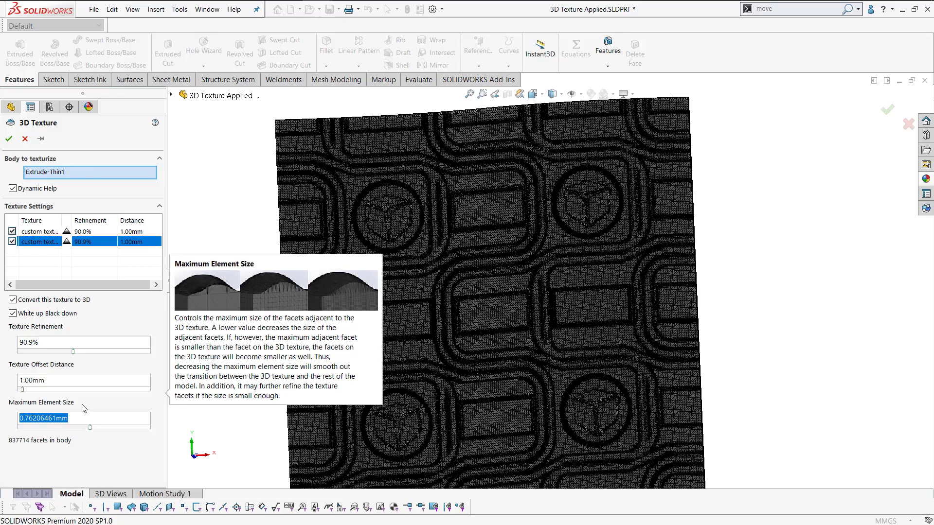
{"action": "left_click", "coordinate": [85, 417]}
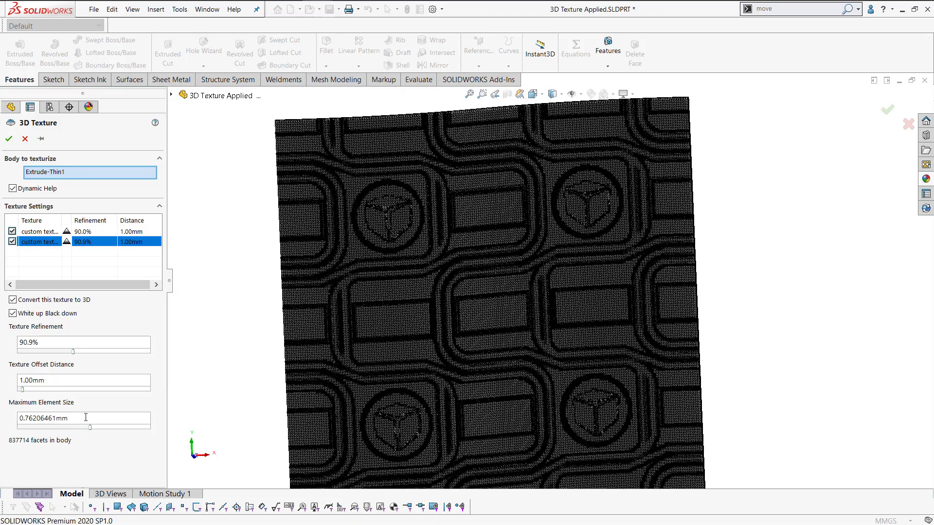
{"action": "double_click", "coordinate": [86, 417]}
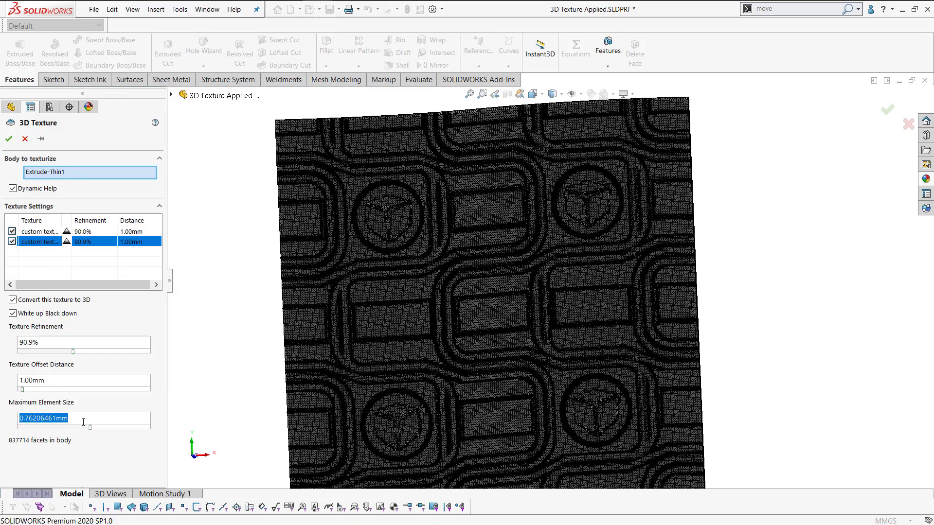
{"action": "left_click_drag", "start_coordinate": [89, 429], "coordinate": [131, 433]}
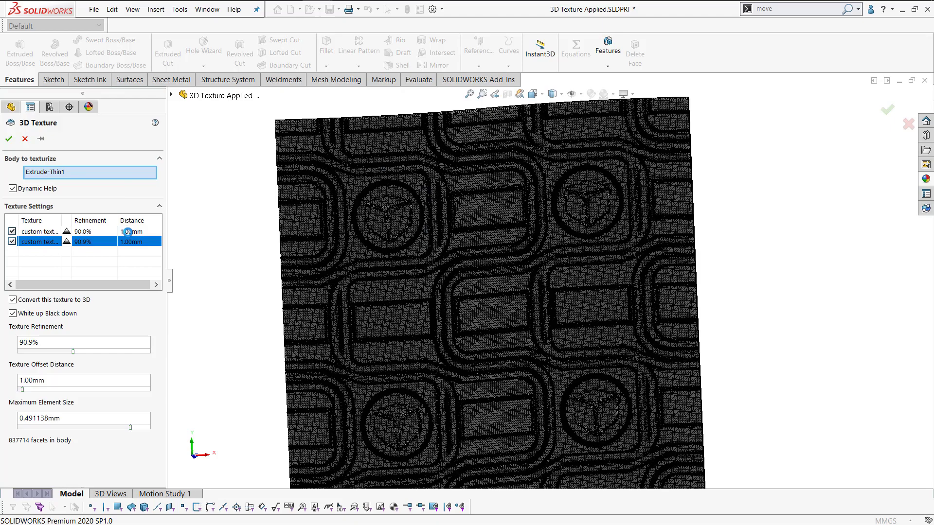
Inspect the first texture's settings and the refined mesh around the cube emblem, and accept the 3D Texture feature.
{"action": "left_click", "coordinate": [128, 232]}
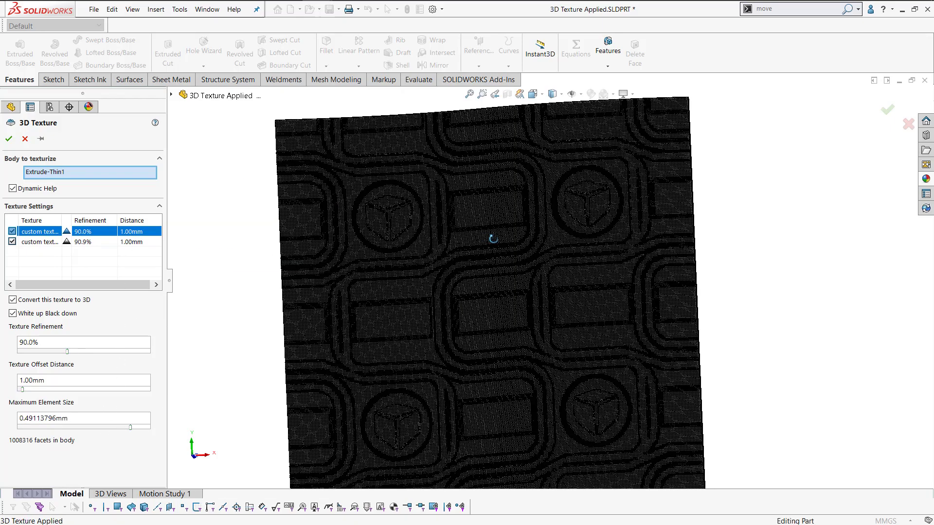
{"action": "middle_click_drag", "start_coordinate": [515, 246], "coordinate": [522, 253]}
{"action": "scroll", "coordinate": [381, 202], "scroll_direction": "down", "scroll_amount": 6}
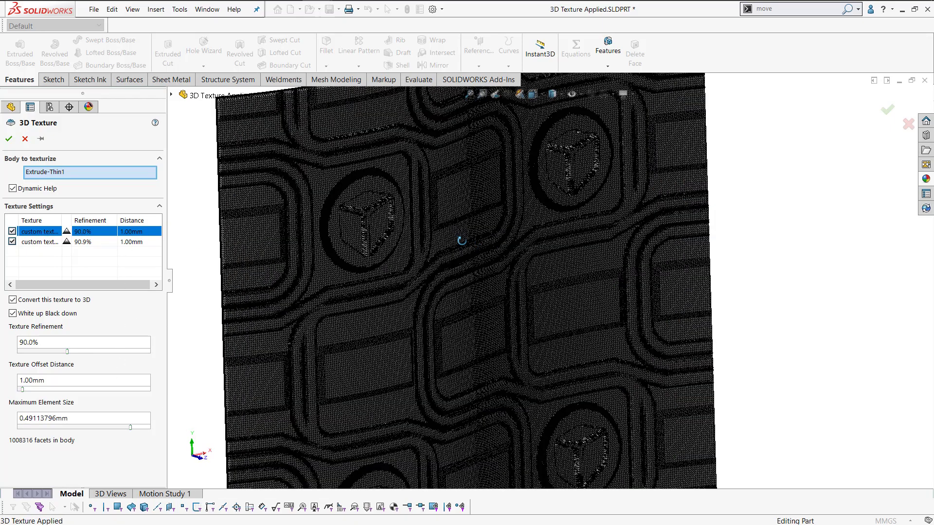
{"action": "scroll", "coordinate": [343, 217], "scroll_direction": "down", "scroll_amount": 8}
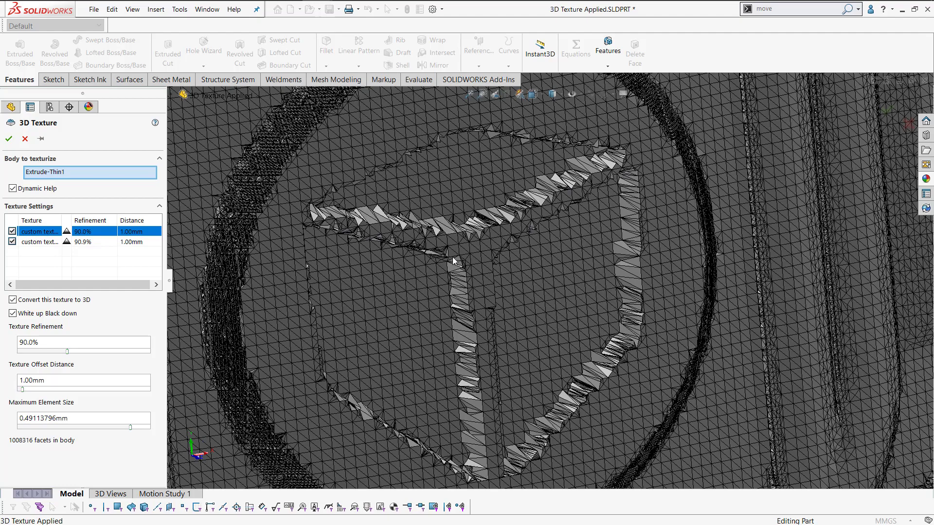
{"action": "scroll", "coordinate": [495, 444], "scroll_direction": "up", "scroll_amount": 8}
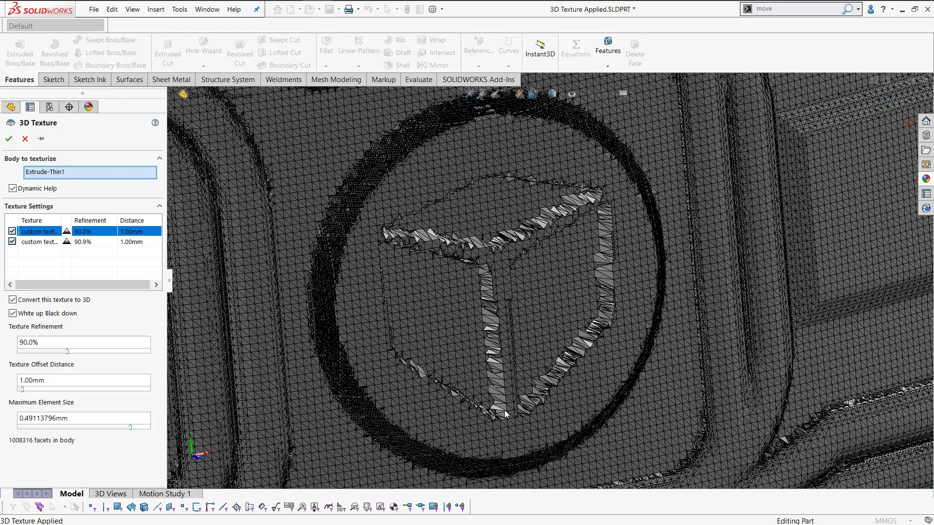
{"action": "scroll", "coordinate": [535, 377], "scroll_direction": "up", "scroll_amount": 2}
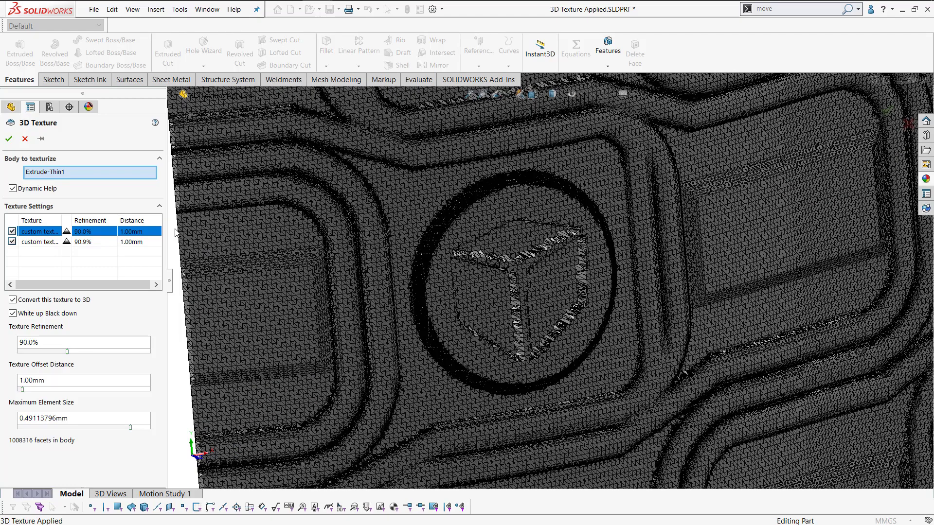
{"action": "left_click", "coordinate": [9, 140]}
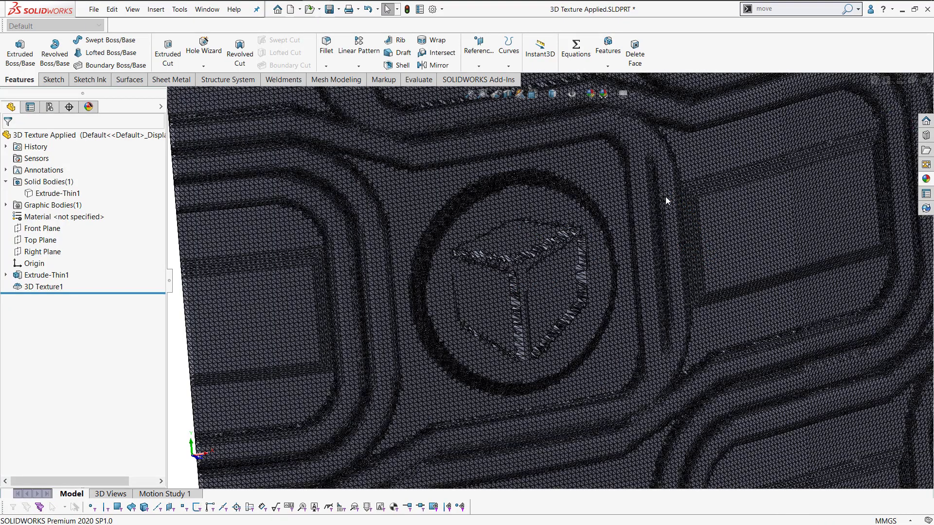
{"action": "scroll", "coordinate": [665, 196], "scroll_direction": "up", "scroll_amount": 5}
{"action": "middle_click_drag", "start_coordinate": [656, 283], "coordinate": [675, 259]}
{"action": "scroll", "coordinate": [627, 269], "scroll_direction": "down", "scroll_amount": 2}
{"action": "scroll", "coordinate": [627, 267], "scroll_direction": "down", "scroll_amount": 3}
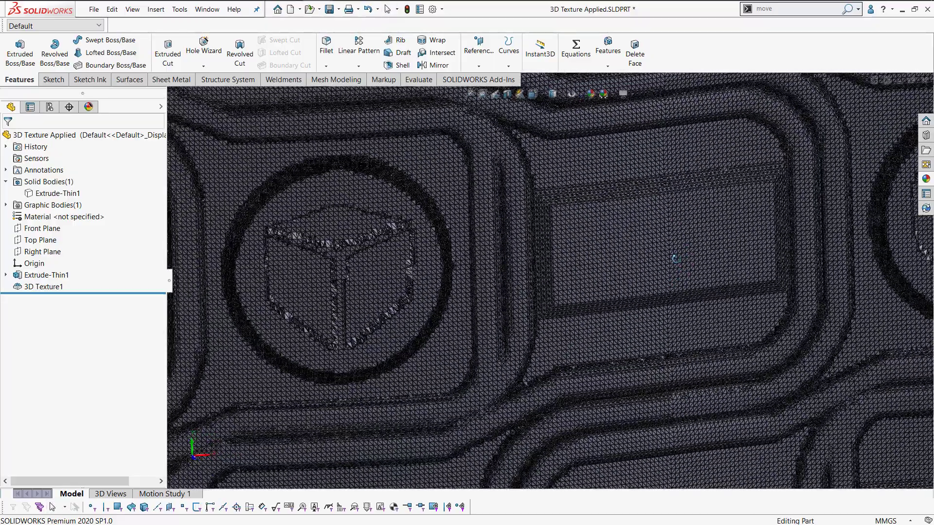
Switch the display style to Shaded without edges and examine the whole textured panel.
{"action": "scroll", "coordinate": [521, 239], "scroll_direction": "up", "scroll_amount": 5}
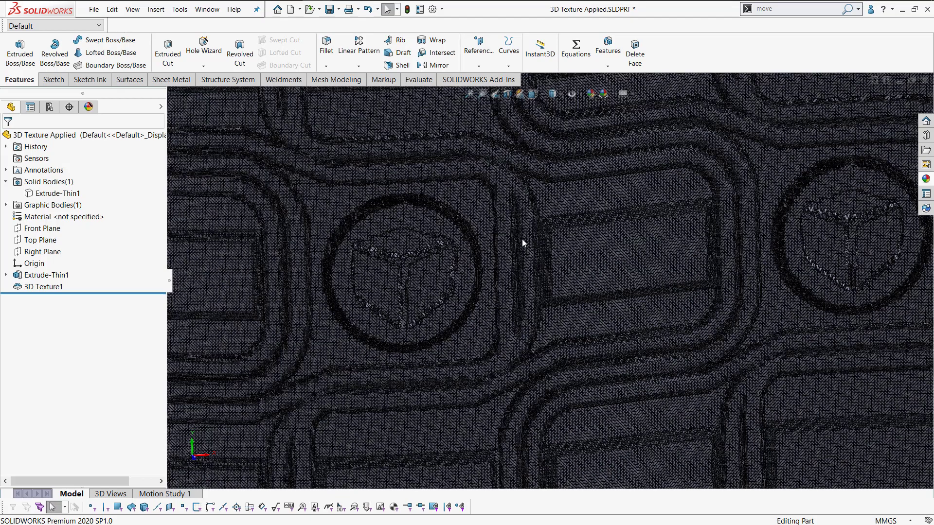
{"action": "left_click", "coordinate": [554, 96]}
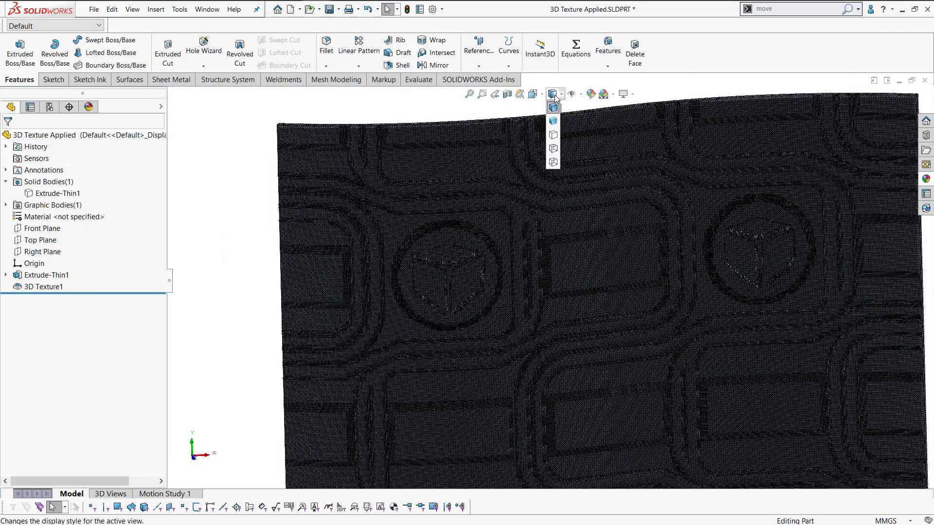
{"action": "left_click", "coordinate": [555, 122]}
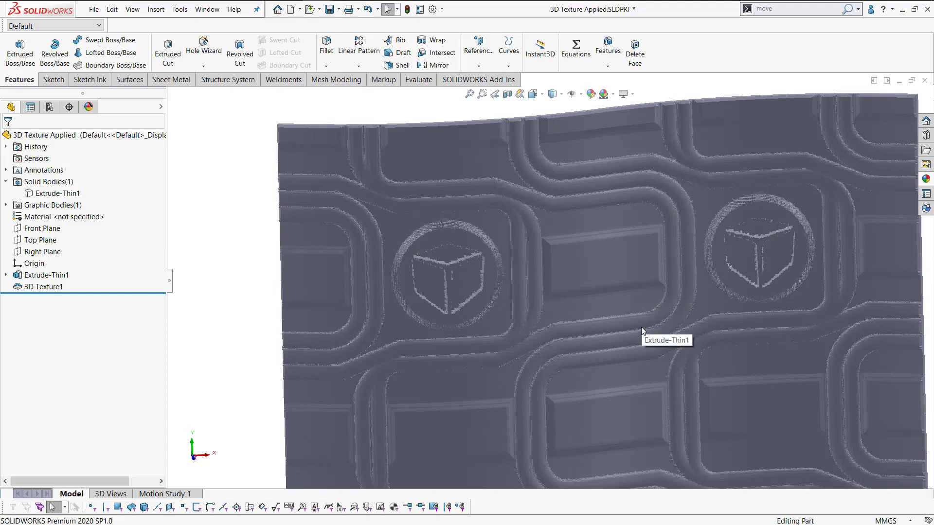
{"action": "key", "text": "f"}
{"action": "middle_click_drag", "start_coordinate": [788, 304], "coordinate": [704, 293]}
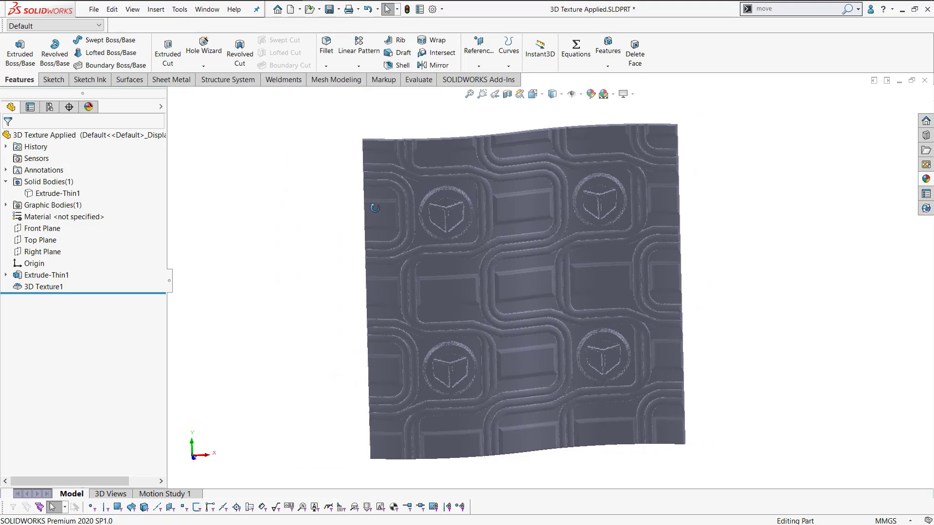
{"action": "middle_click_drag", "start_coordinate": [369, 210], "coordinate": [340, 212]}
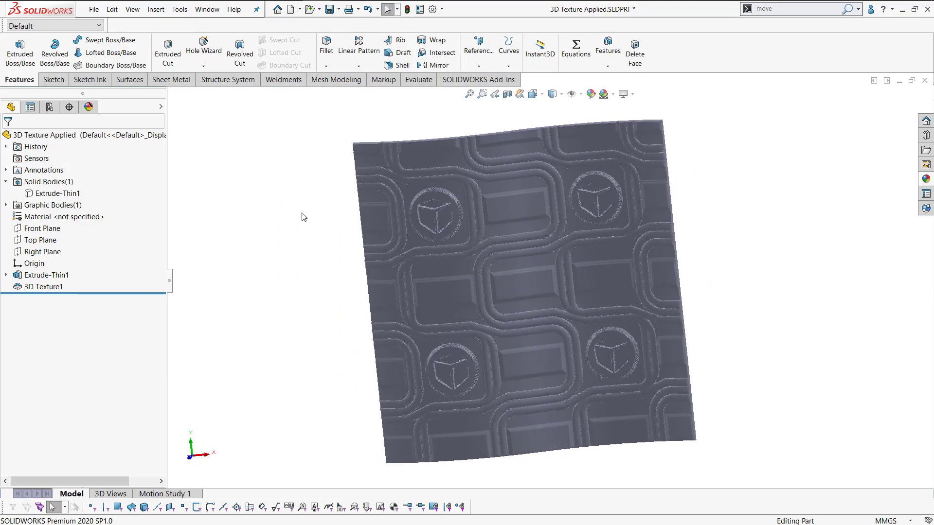
Expand the Graphic Bodies folder and compare the closed graphic body with the Extrude-Thin1 solid body in the model.
{"action": "left_click", "coordinate": [7, 205]}
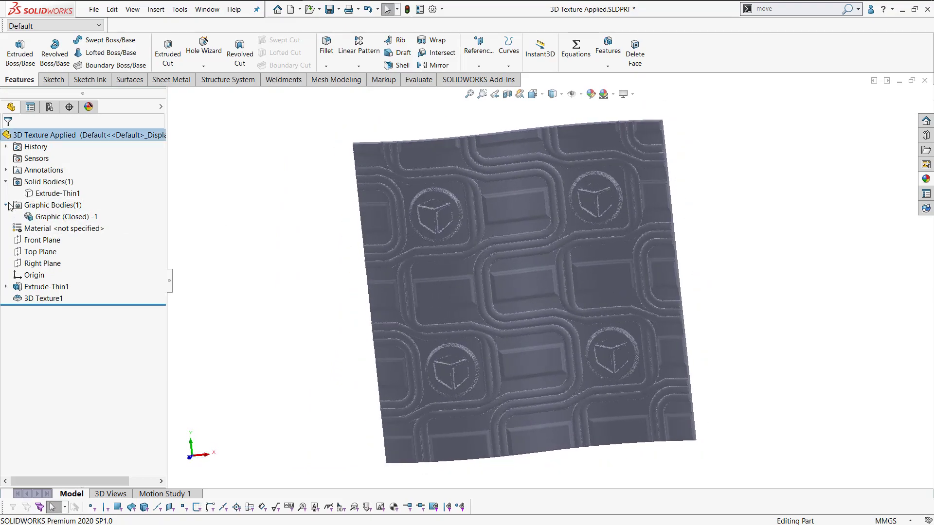
{"action": "left_click", "coordinate": [54, 217]}
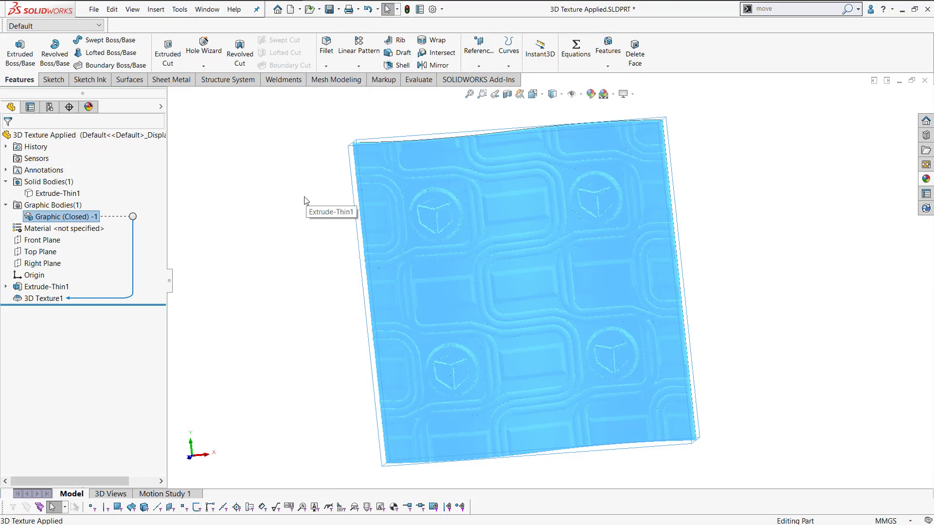
{"action": "left_click", "coordinate": [304, 144]}
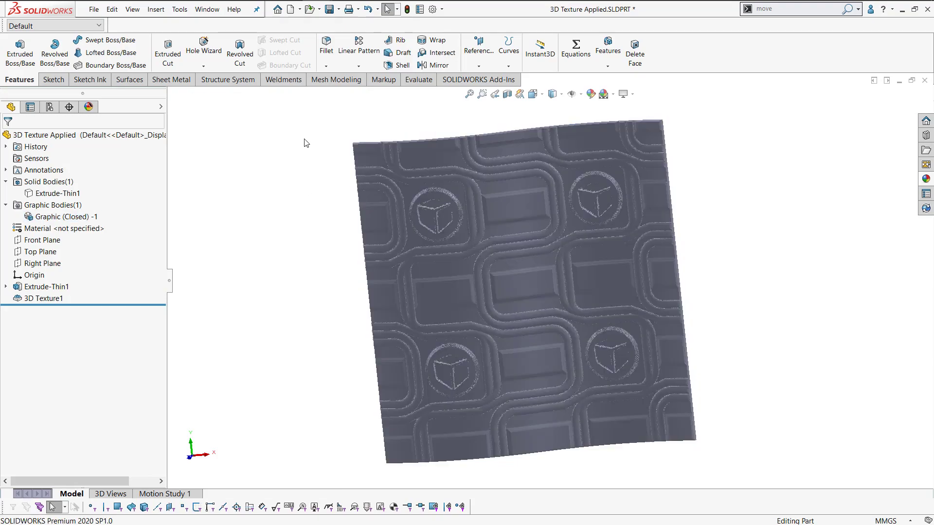
{"action": "left_click", "coordinate": [76, 222]}
{"action": "left_click", "coordinate": [58, 194]}
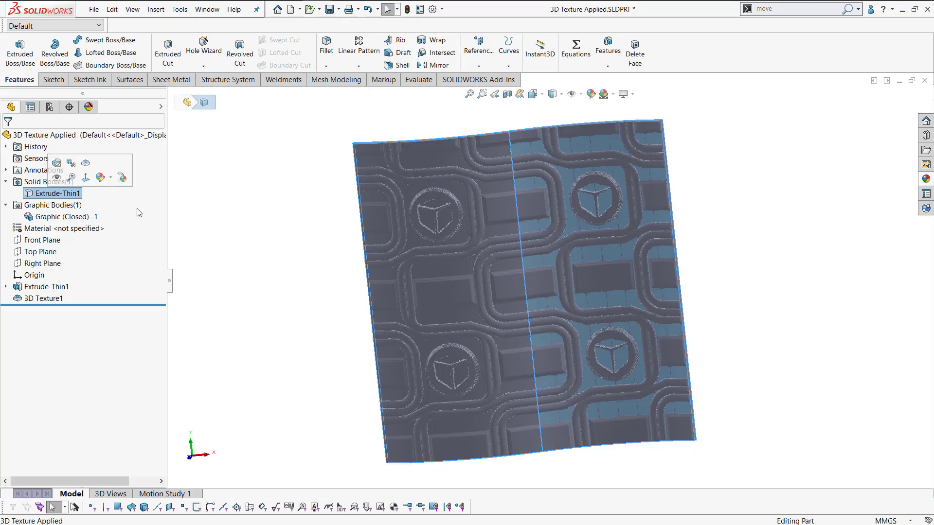
{"action": "left_click", "coordinate": [230, 265]}
Export the textured part to the Desktop in STL format as 3D Texture Applied.STL, accepting the triangle and file size summary.
{"action": "left_click", "coordinate": [338, 9]}
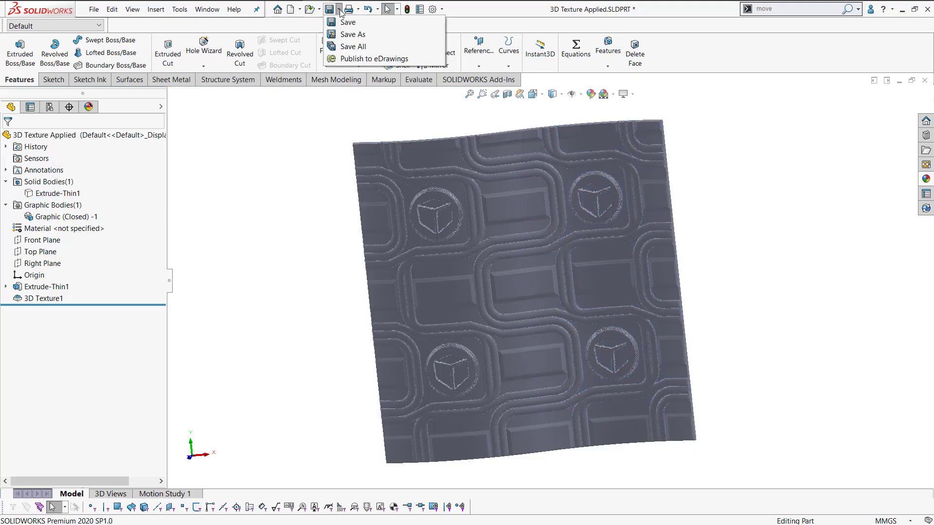
{"action": "left_click", "coordinate": [352, 34]}
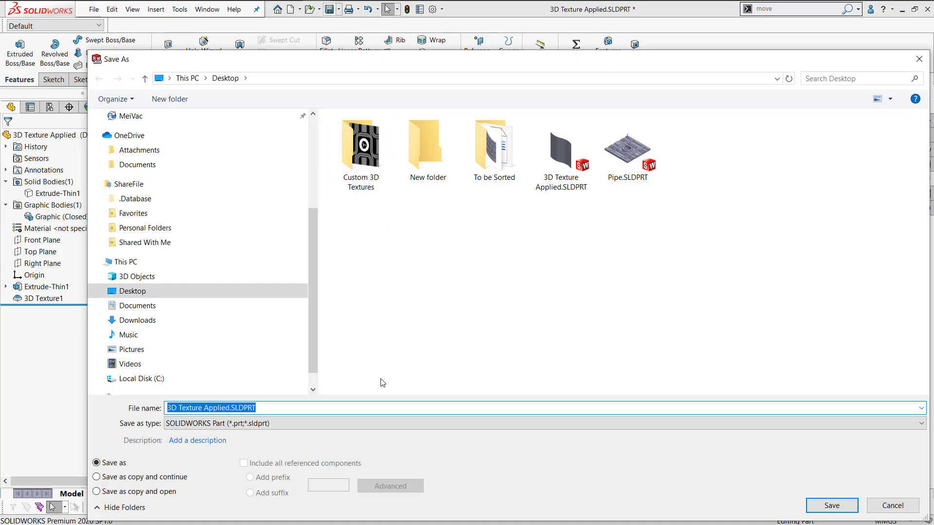
{"action": "left_click", "coordinate": [311, 423]}
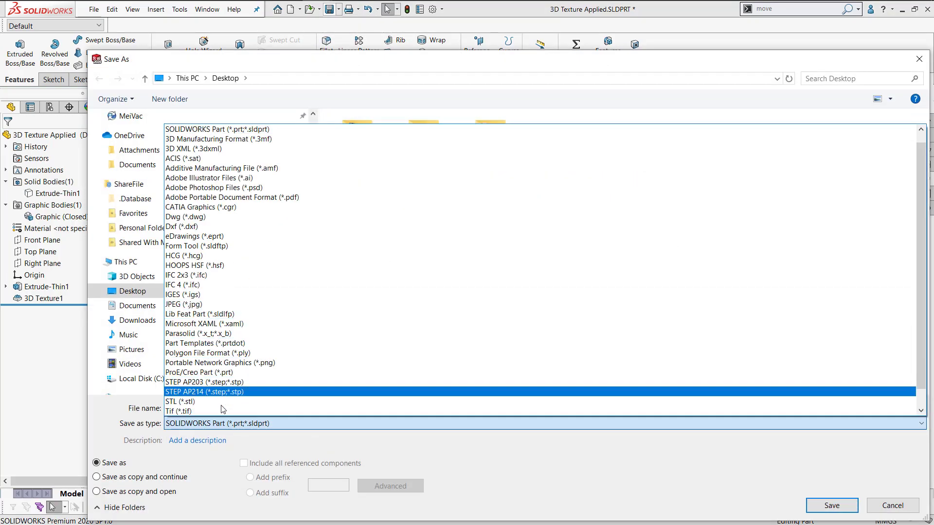
{"action": "left_click", "coordinate": [421, 402]}
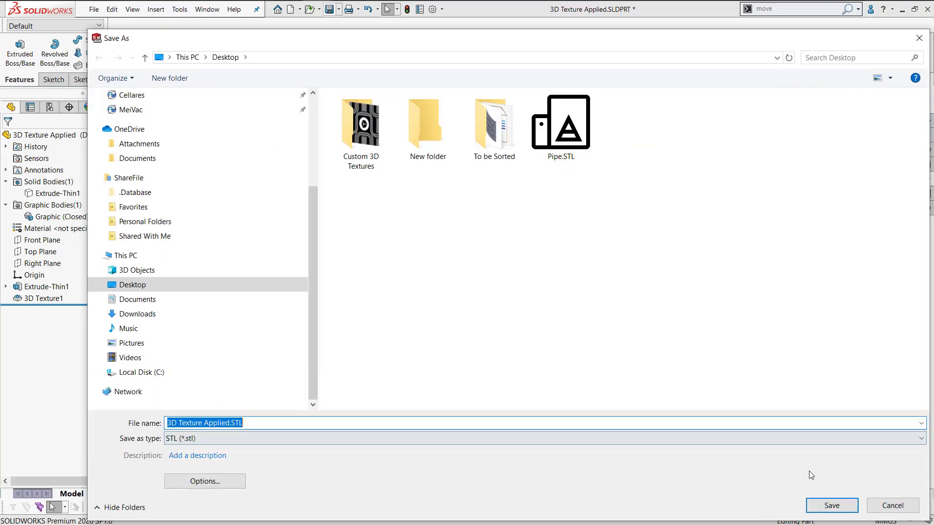
{"action": "left_click", "coordinate": [831, 505]}
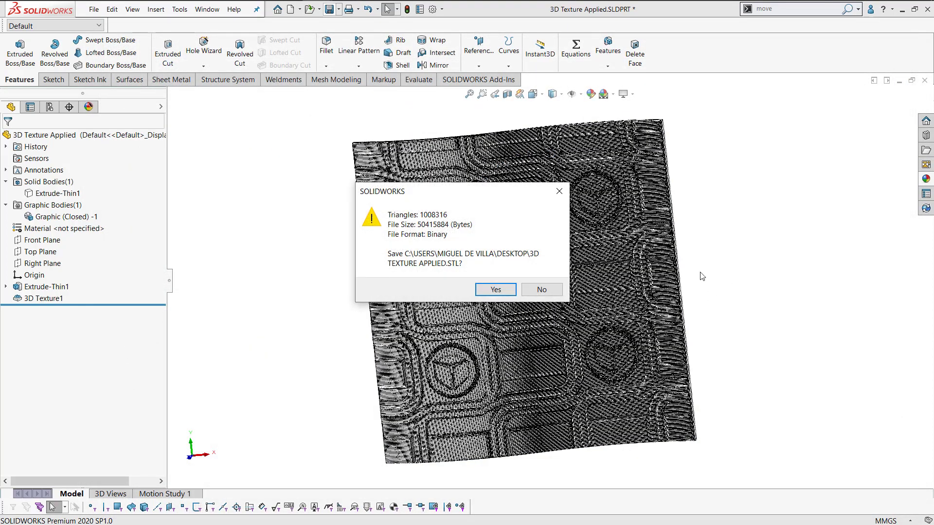
{"action": "left_click", "coordinate": [496, 290]}
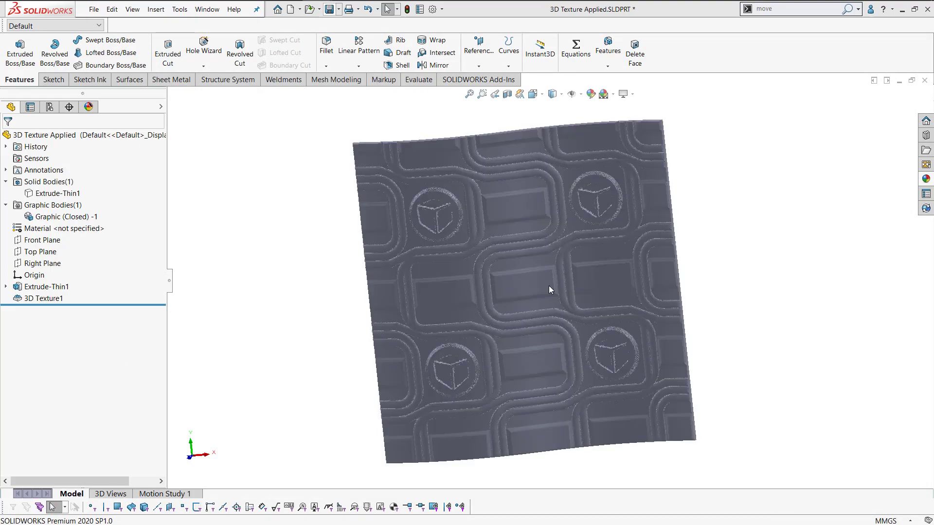
{"action": "middle_click_drag", "start_coordinate": [548, 285], "coordinate": [616, 291]}
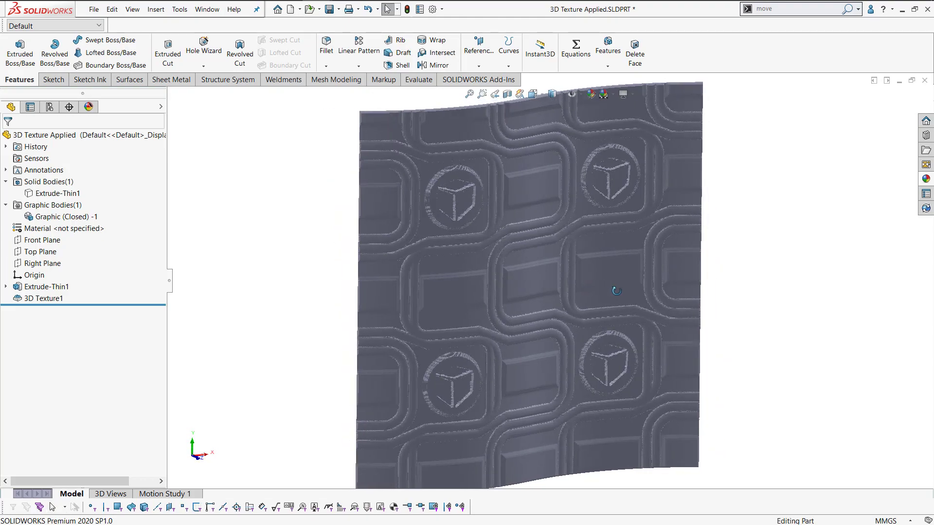